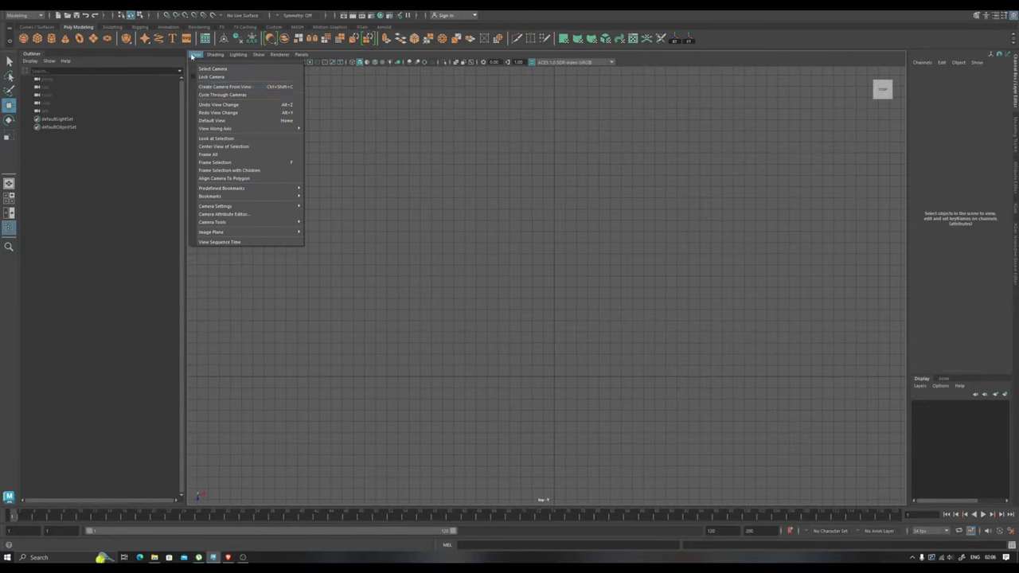
Import the hair-strip texture as an image plane, scale it up and lower it below the grid
{"action": "left_click", "coordinate": [330, 236]}
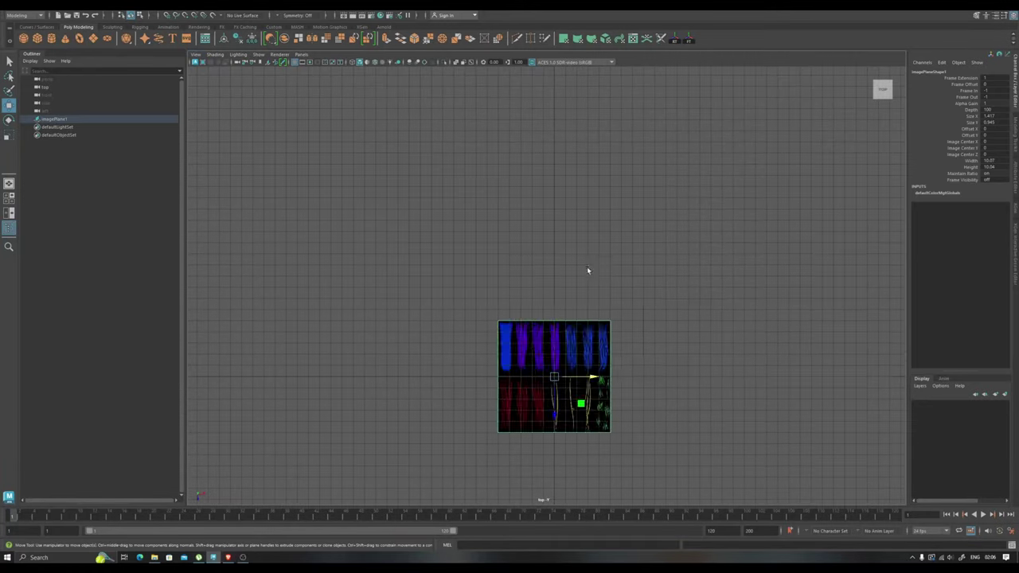
{"action": "key", "text": "e"}
{"action": "key", "text": "r"}
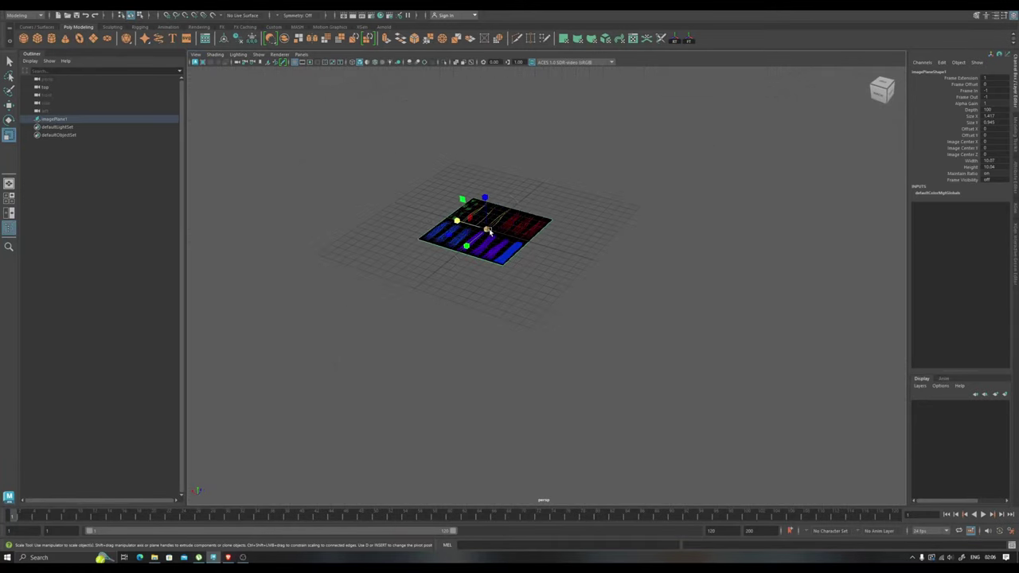
{"action": "left_click_drag", "start_coordinate": [625, 342], "coordinate": [547, 342], "text": "alt"}
{"action": "key", "text": "space"}
{"action": "left_click", "coordinate": [547, 343]}
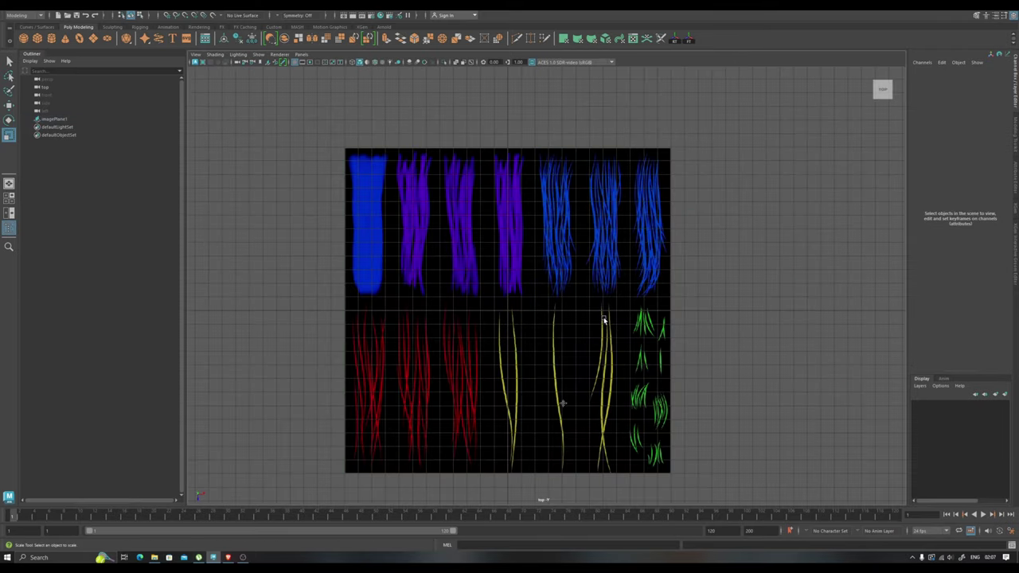
{"action": "key", "text": "w"}
{"action": "left_click_drag", "start_coordinate": [637, 265], "coordinate": [636, 291]}
Put the image plane on its own display layer, layer1, set to reference
{"action": "left_click", "coordinate": [935, 404]}
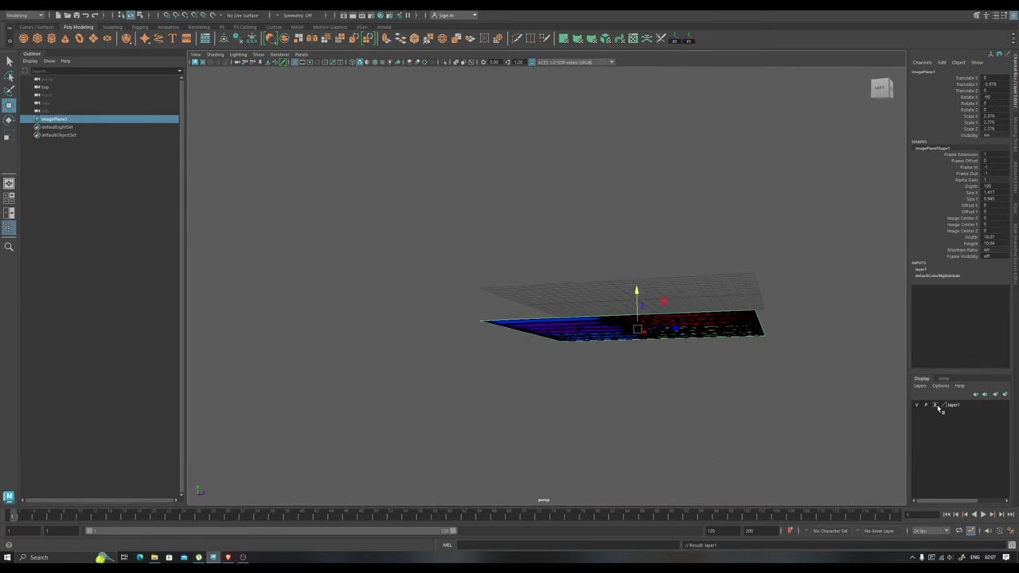
{"action": "left_click", "coordinate": [783, 311]}
{"action": "key", "text": "space"}
{"action": "left_click", "coordinate": [484, 258]}
Create a polygon plane and square its rotation to the grid over the texture
{"action": "left_click", "coordinate": [125, 38]}
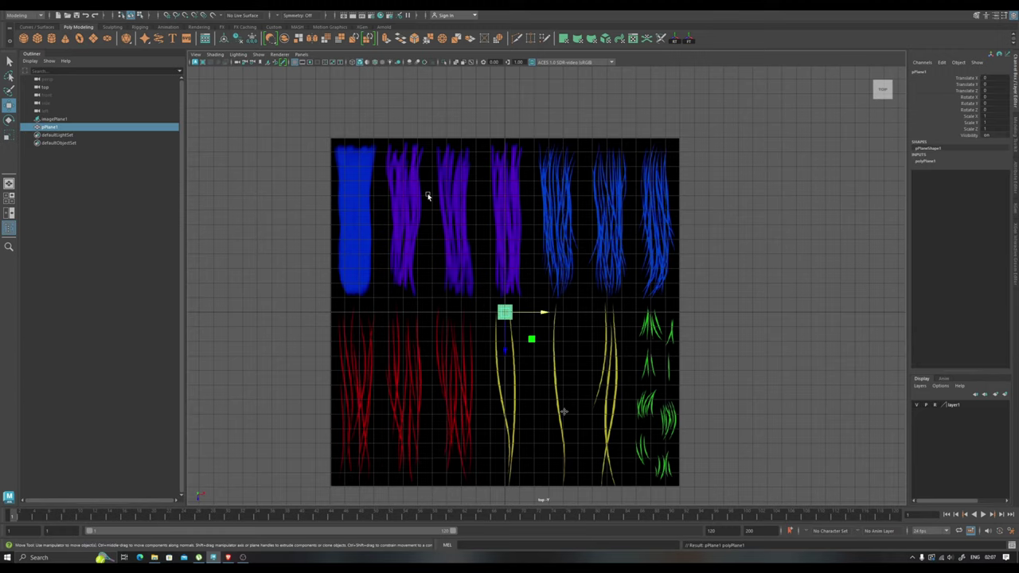
{"action": "scroll", "coordinate": [542, 319], "scroll_direction": "up", "scroll_amount": 3}
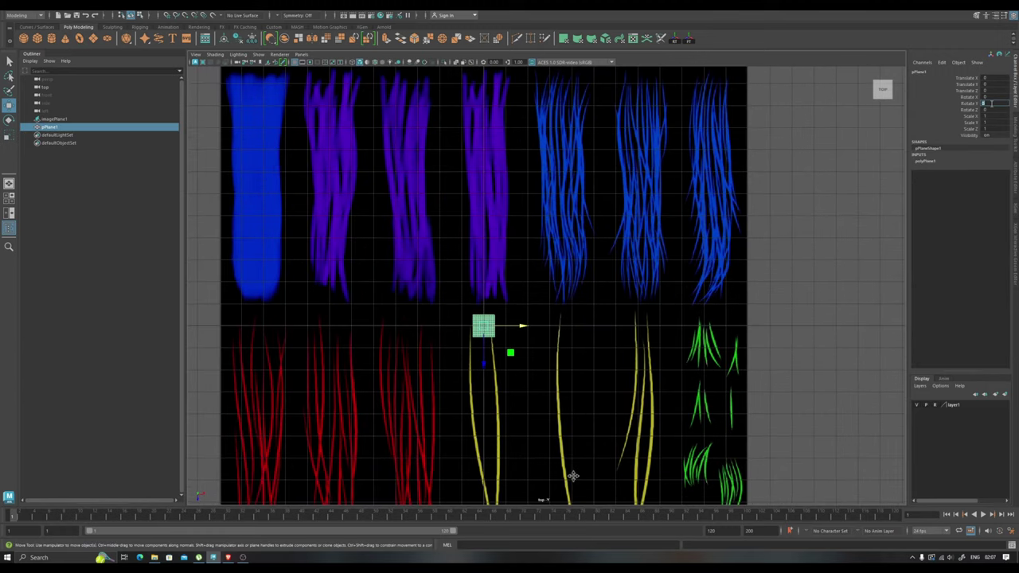
{"action": "key", "text": "ctrl+z"}
{"action": "key", "text": "e"}
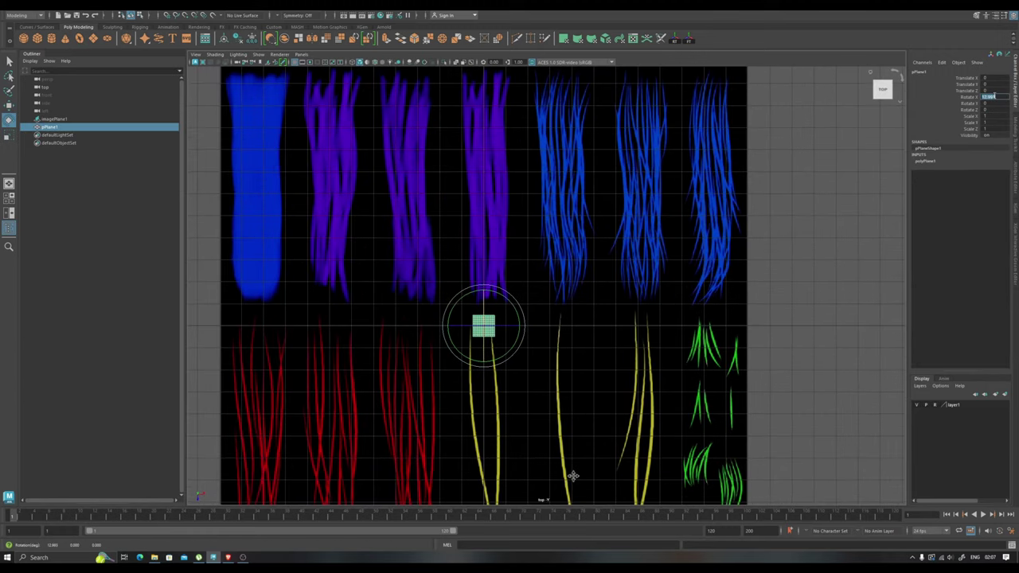
{"action": "key", "text": "space"}
{"action": "left_click", "coordinate": [635, 318]}
{"action": "left_click_drag", "start_coordinate": [634, 318], "coordinate": [658, 222], "text": "alt"}
{"action": "key", "text": "space"}
{"action": "left_click", "coordinate": [658, 223]}
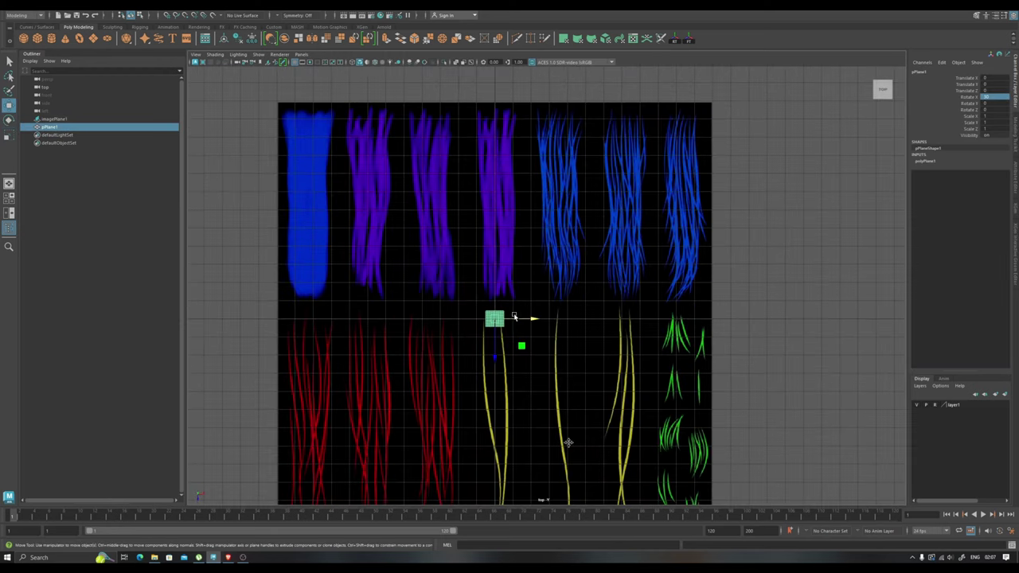
{"action": "scroll", "coordinate": [367, 185], "scroll_direction": "up", "scroll_amount": 5}
Scale the plane along X into a thin strip matching a hair strand
{"action": "key", "text": "r"}
{"action": "left_click_drag", "start_coordinate": [421, 209], "coordinate": [494, 209]}
{"action": "scroll", "coordinate": [616, 157], "scroll_direction": "down", "scroll_amount": 3}
{"action": "scroll", "coordinate": [504, 250], "scroll_direction": "up", "scroll_amount": 3}
{"action": "key", "text": "w"}
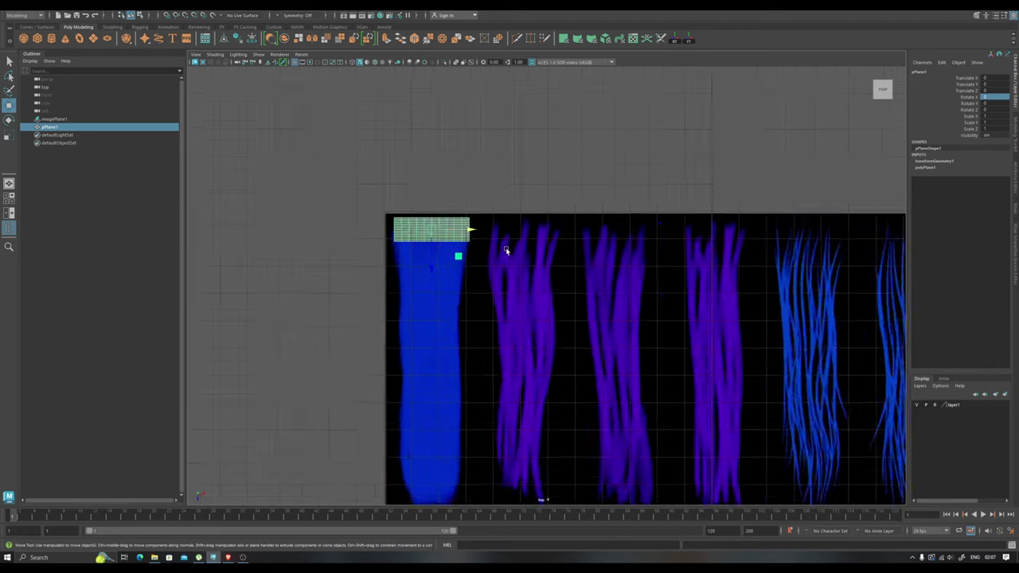
Duplicate the strip and place copies above each top-row hair strand, pPlane1 through pPlane7
{"action": "key", "text": "ctrl+d"}
{"action": "left_click_drag", "start_coordinate": [373, 226], "coordinate": [488, 226]}
{"action": "key", "text": "shift+d"}
{"action": "middle_click_drag", "start_coordinate": [488, 225], "coordinate": [370, 239], "text": "alt"}
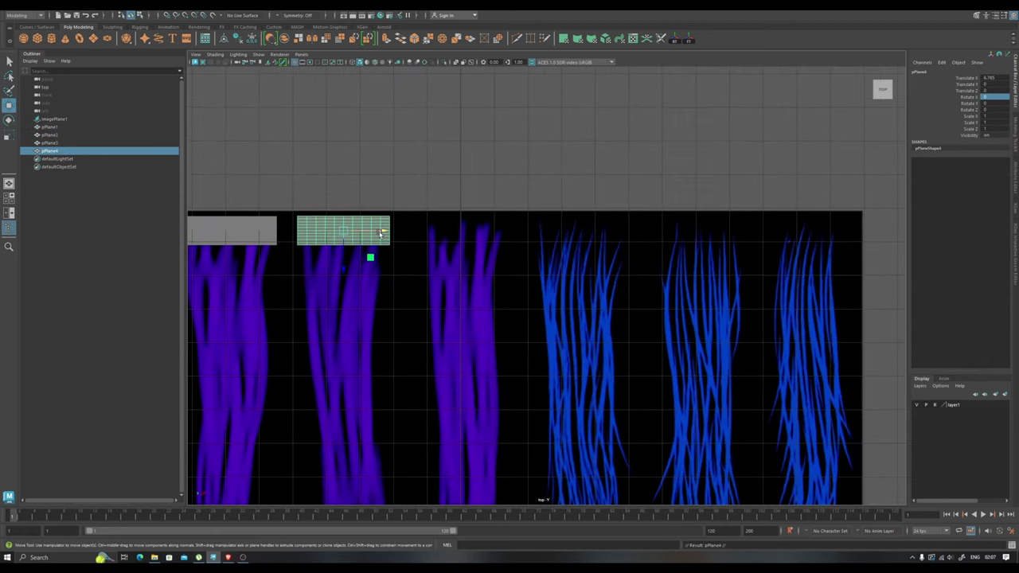
{"action": "key", "text": "shift+d"}
{"action": "middle_click_drag", "start_coordinate": [641, 249], "coordinate": [496, 249], "text": "alt"}
{"action": "key", "text": "shift+d"}
{"action": "key", "text": "shift+d"}
{"action": "key", "text": "shift+d"}
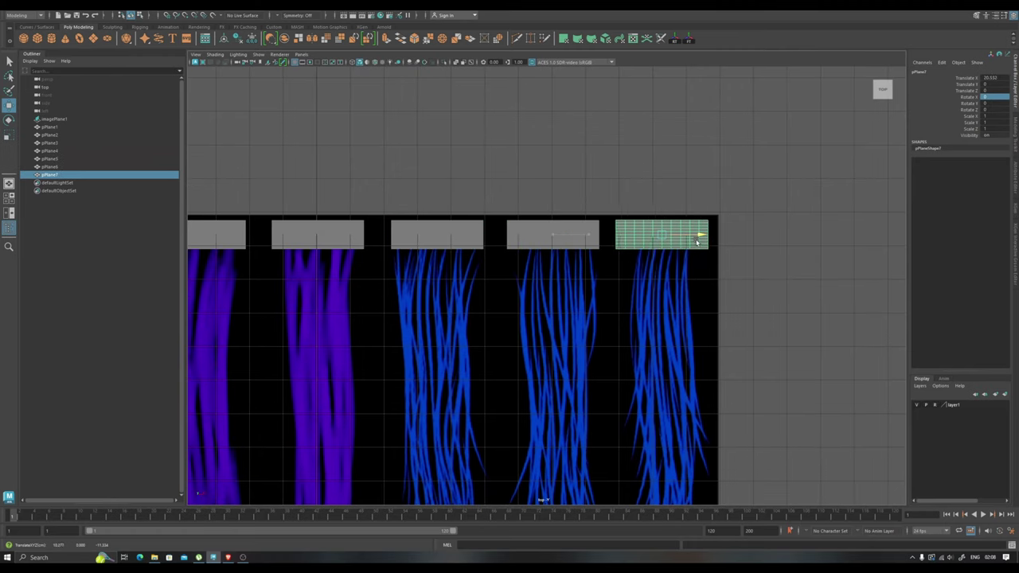
{"action": "scroll", "coordinate": [733, 198], "scroll_direction": "down", "scroll_amount": 3}
{"action": "left_click", "coordinate": [732, 199]}
{"action": "scroll", "coordinate": [409, 213], "scroll_direction": "up", "scroll_amount": 3}
{"action": "left_click", "coordinate": [409, 213]}
Combine the three purple-strip planes into a single mesh, pPlane8
{"action": "scroll", "coordinate": [422, 215], "scroll_direction": "down", "scroll_amount": 2}
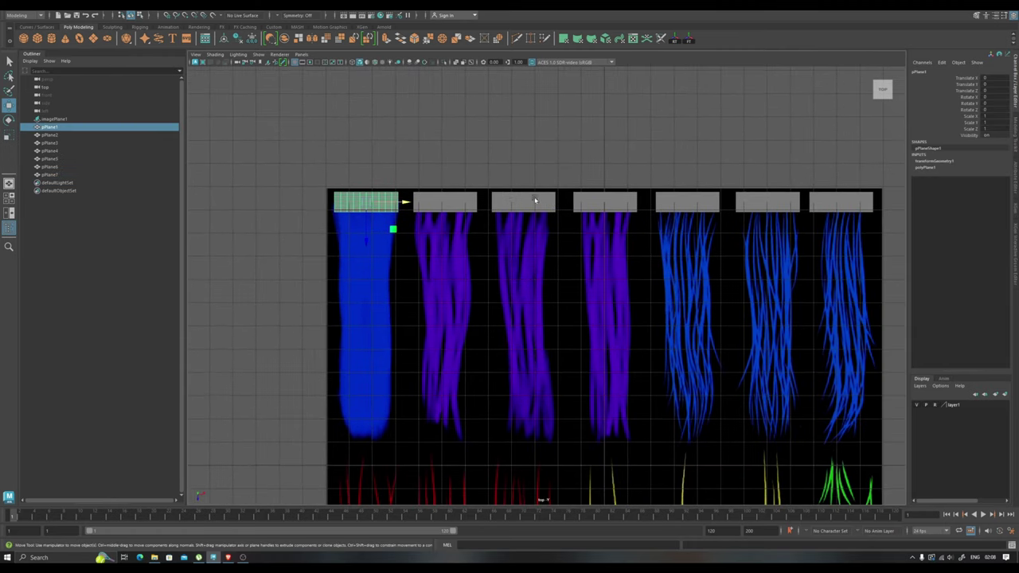
{"action": "left_click", "coordinate": [446, 203]}
{"action": "left_click", "coordinate": [524, 203], "text": "shift"}
{"action": "left_click", "coordinate": [601, 204], "text": "shift"}
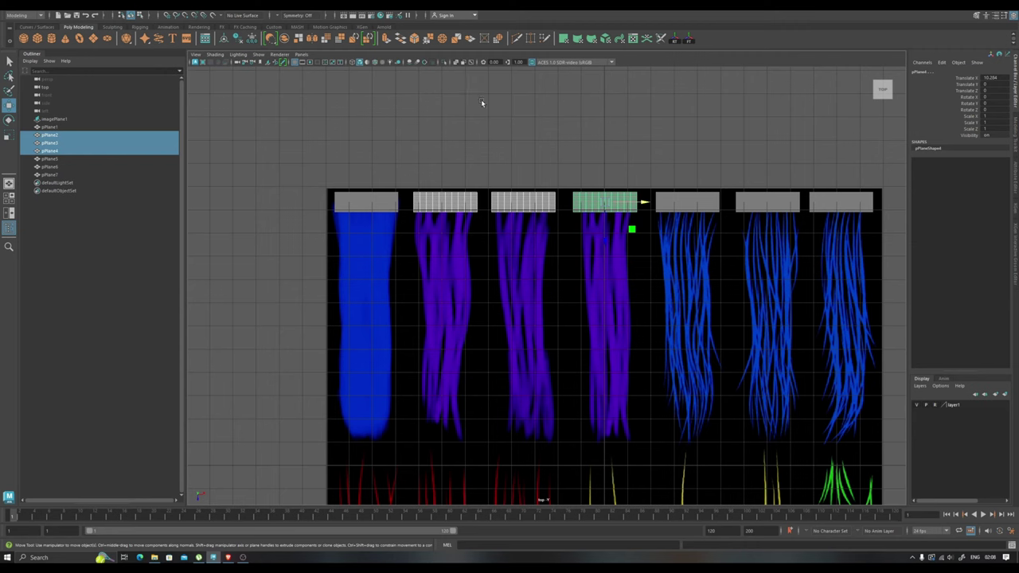
{"action": "right_click", "coordinate": [593, 162], "text": "shift"}
{"action": "left_click", "coordinate": [568, 328]}
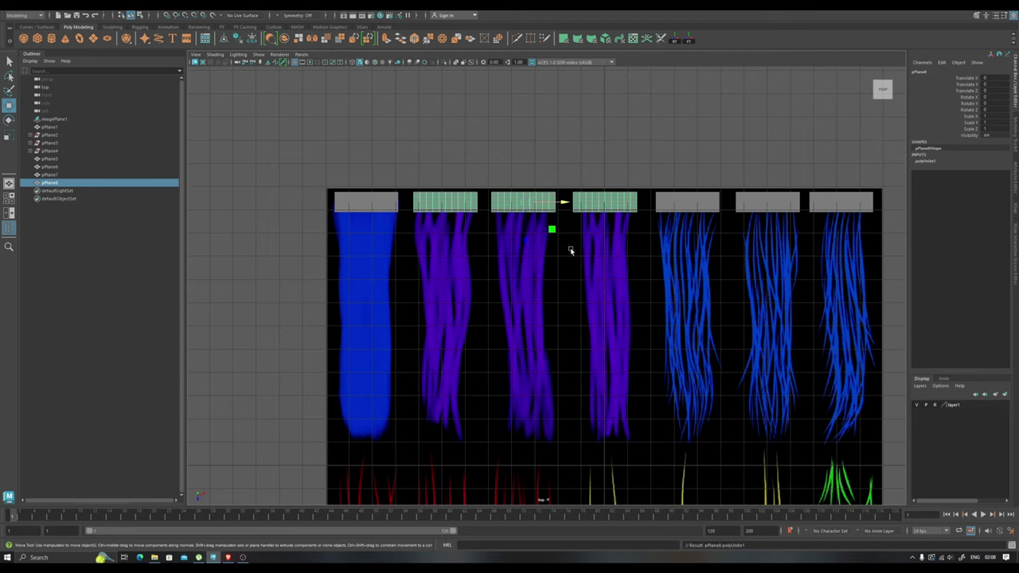
Combine the three blue-strip planes into pPlane9, then reselect the solid-blue card pPlane1
{"action": "left_click", "coordinate": [578, 171]}
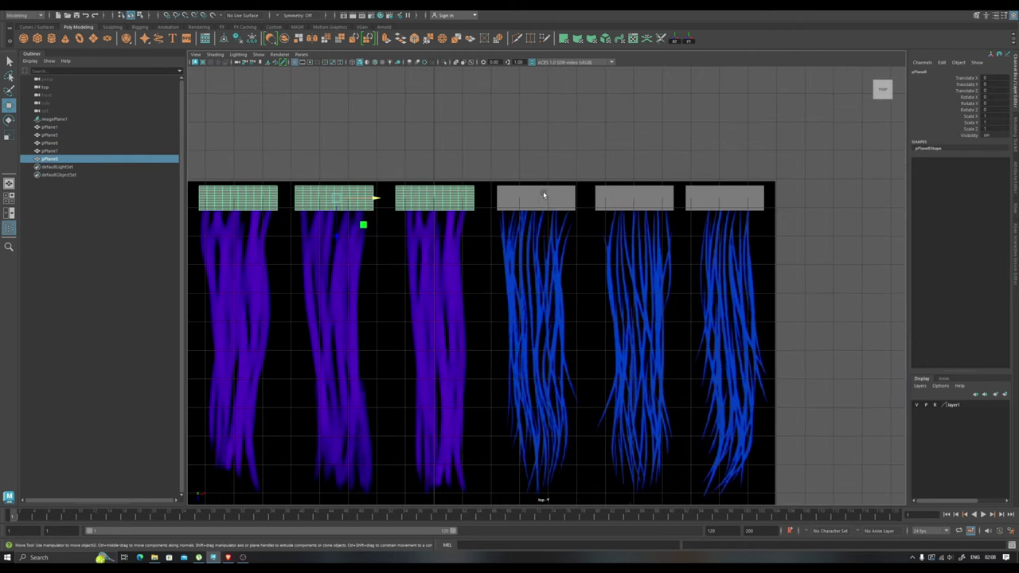
{"action": "left_click", "coordinate": [543, 191]}
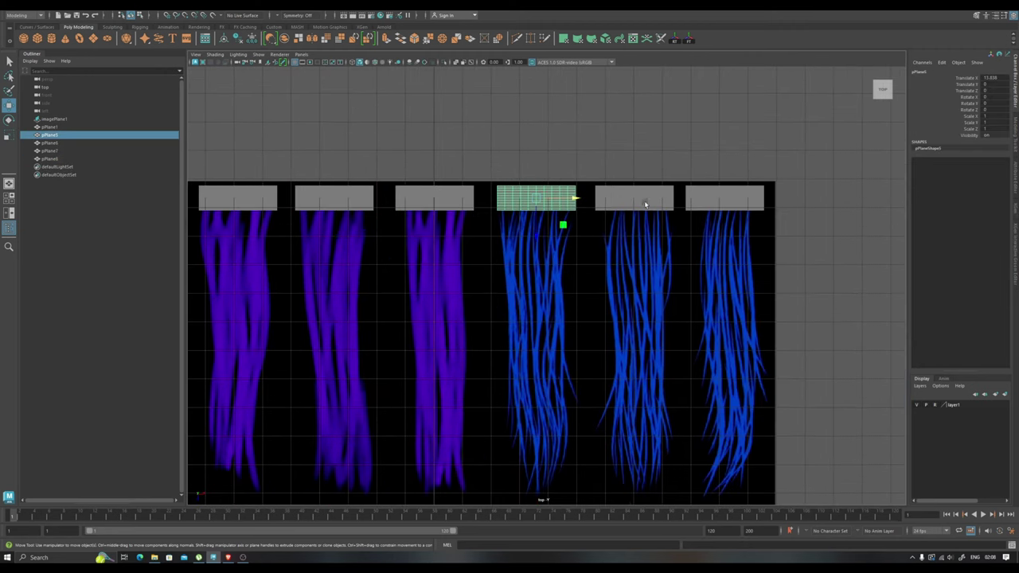
{"action": "left_click", "coordinate": [614, 197], "text": "shift"}
{"action": "left_click", "coordinate": [756, 197], "text": "shift"}
{"action": "right_click", "coordinate": [513, 136], "text": "shift"}
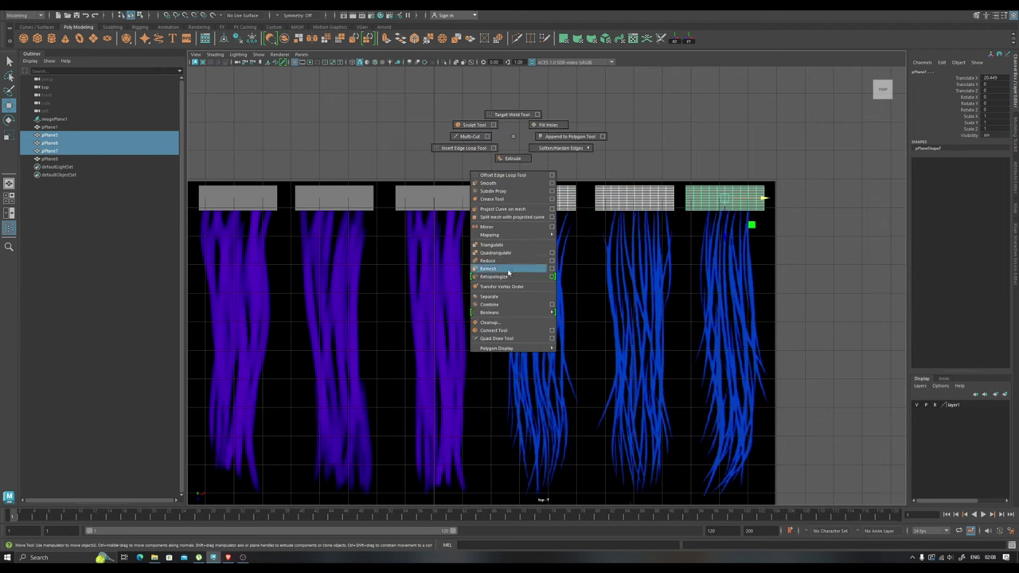
{"action": "left_click", "coordinate": [509, 307]}
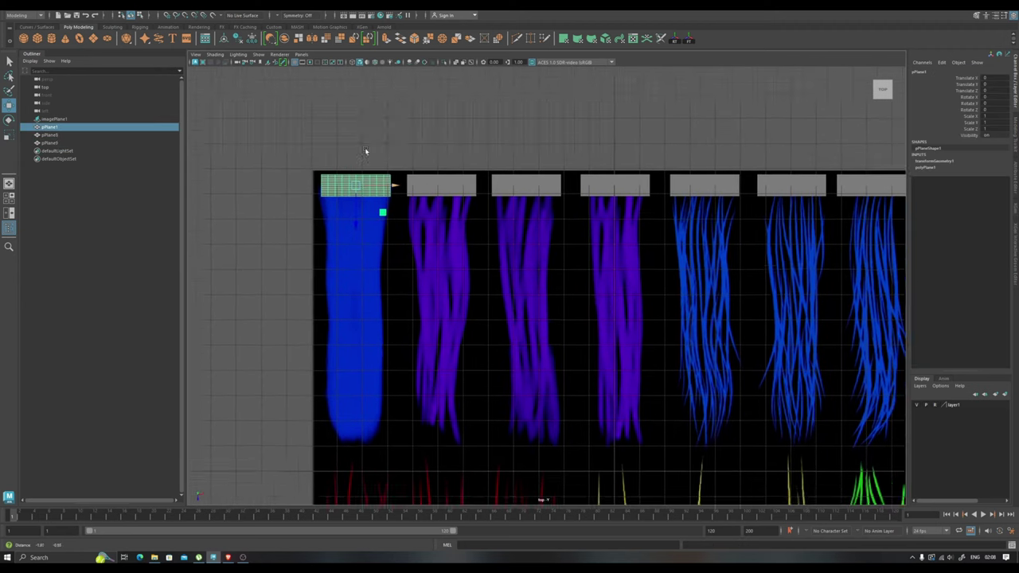
{"action": "scroll", "coordinate": [558, 175], "scroll_direction": "up", "scroll_amount": 2}
{"action": "left_click", "coordinate": [414, 163]}
{"action": "scroll", "coordinate": [437, 182], "scroll_direction": "up", "scroll_amount": 2}
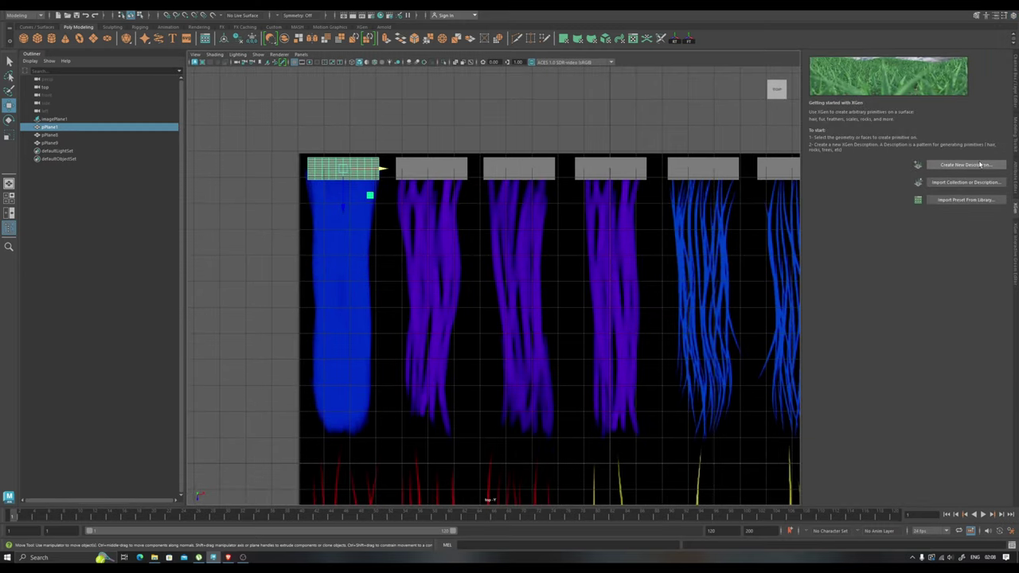
Fill in the XGen description for pPlane1: name Base, collection HairCards, guide-shaped splines
{"action": "left_click", "coordinate": [979, 165]}
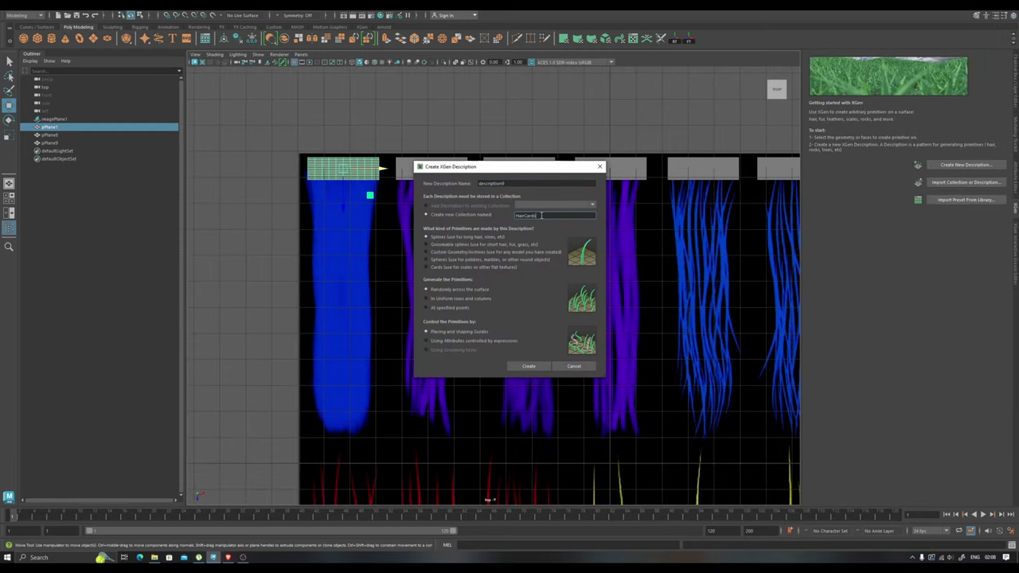
{"action": "left_click", "coordinate": [527, 366]}
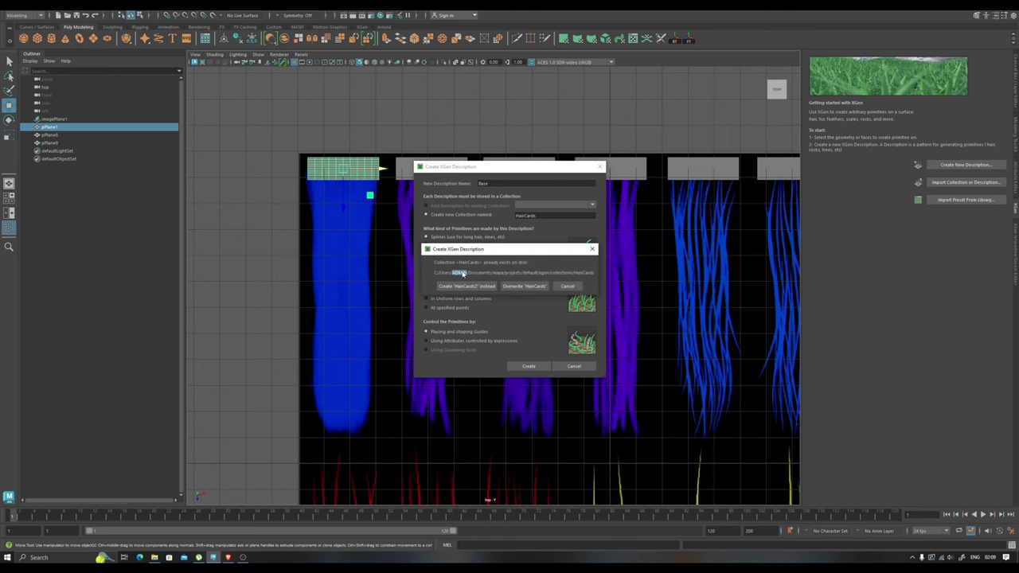
{"action": "left_click", "coordinate": [460, 274]}
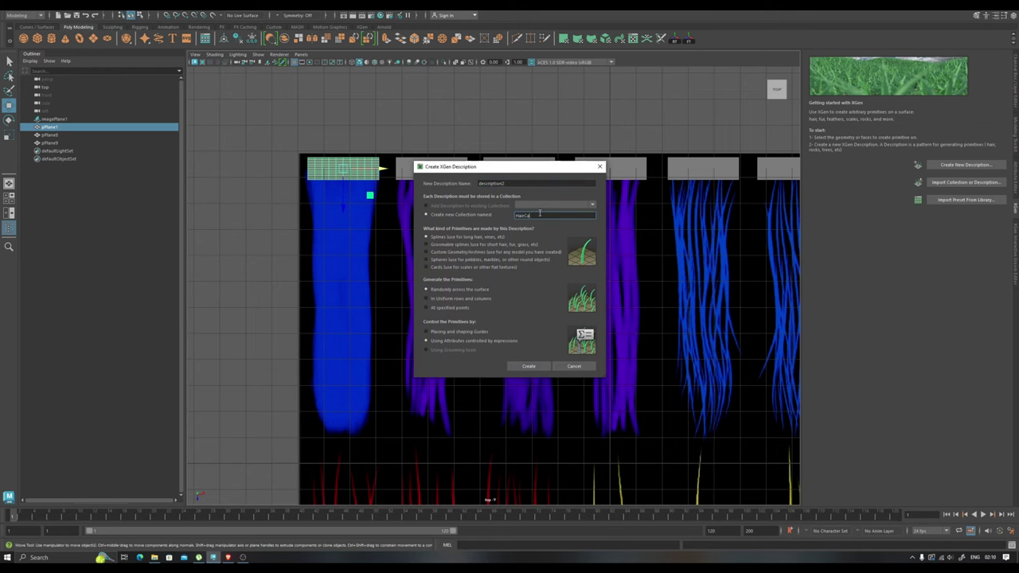
Create the Base description, place guides on the first card and rebuild them with more CVs
{"action": "left_click", "coordinate": [529, 366]}
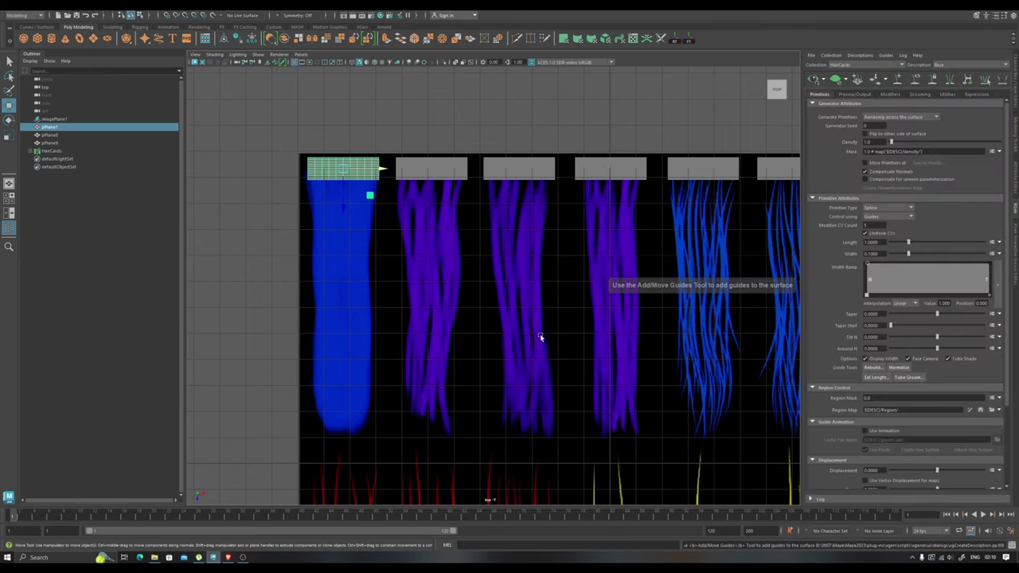
{"action": "scroll", "coordinate": [661, 215], "scroll_direction": "up", "scroll_amount": 2}
{"action": "left_click", "coordinate": [897, 80]}
{"action": "left_click", "coordinate": [332, 129]}
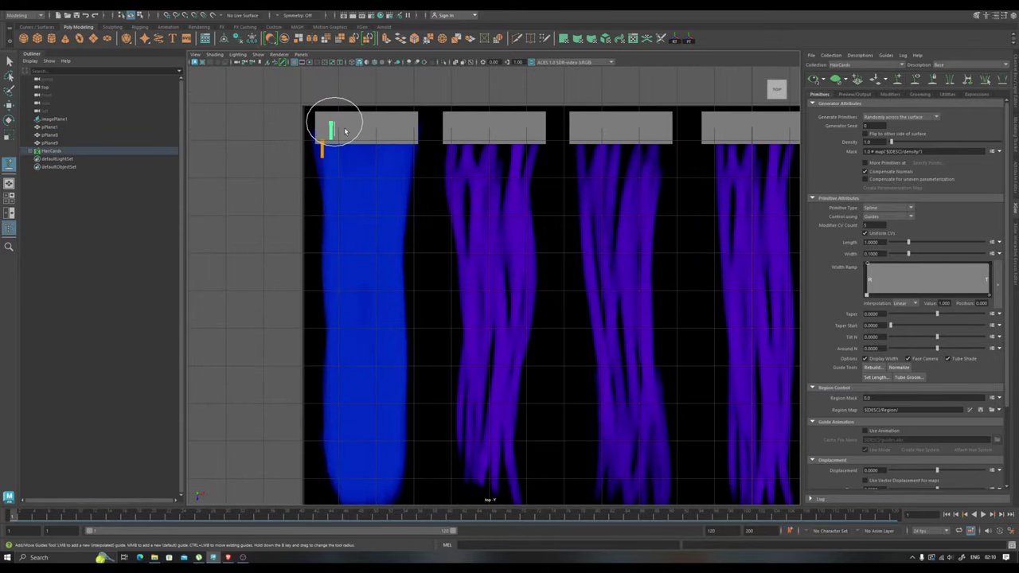
{"action": "left_click", "coordinate": [394, 127]}
{"action": "key", "text": "space"}
{"action": "key", "text": "f"}
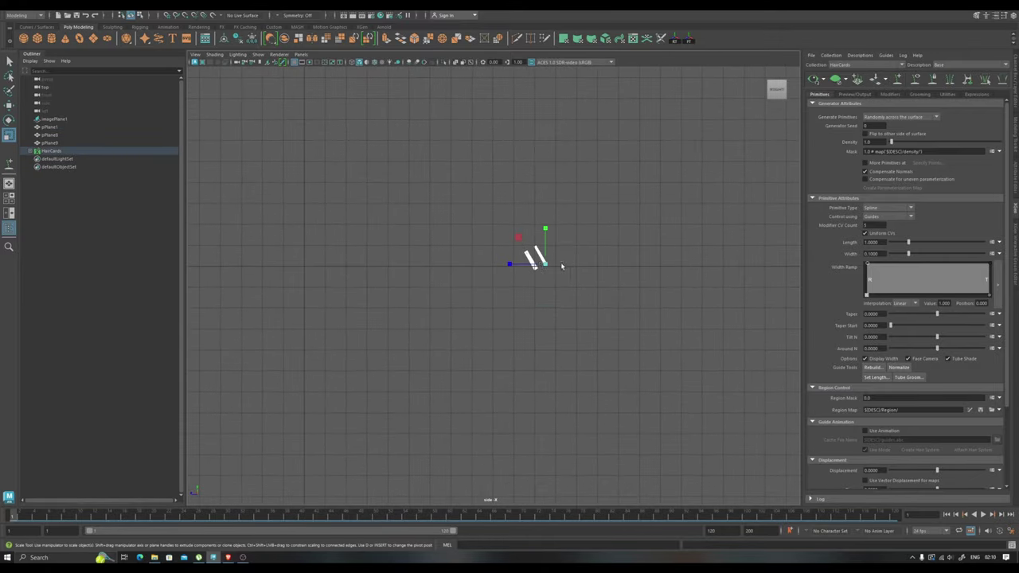
{"action": "key", "text": "space"}
{"action": "scroll", "coordinate": [406, 159], "scroll_direction": "up", "scroll_amount": 3}
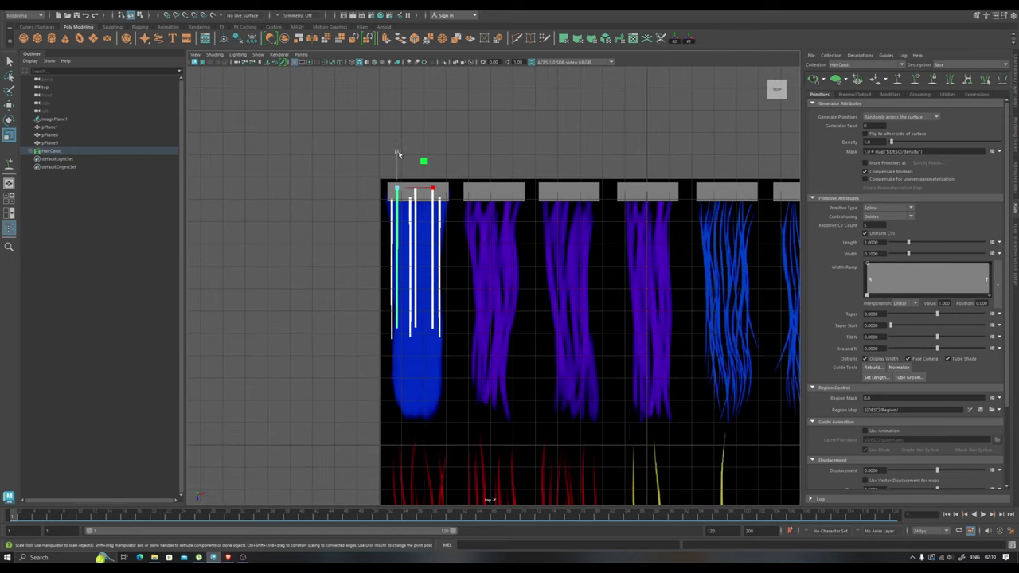
{"action": "left_click", "coordinate": [874, 367]}
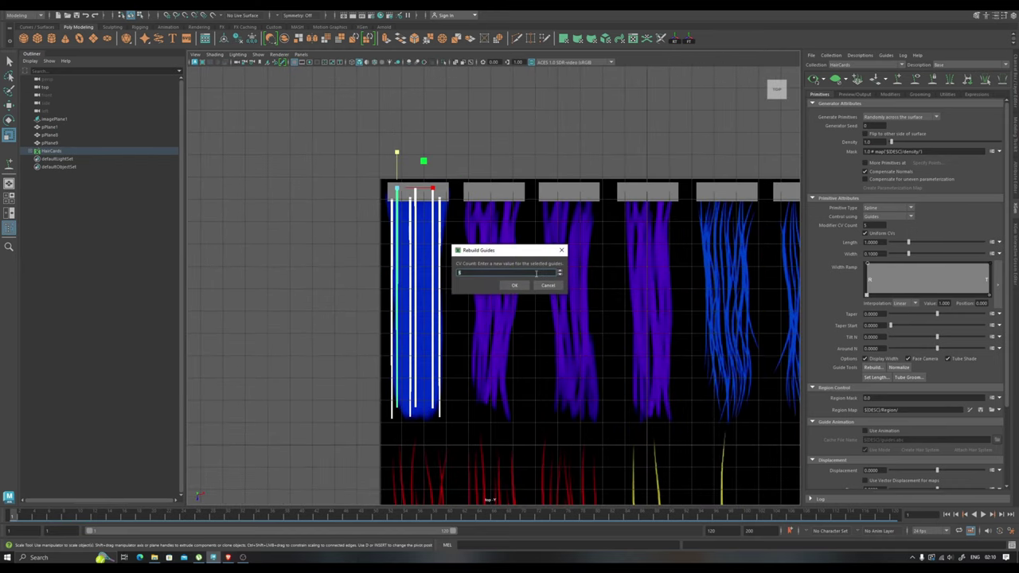
{"action": "left_click", "coordinate": [514, 285]}
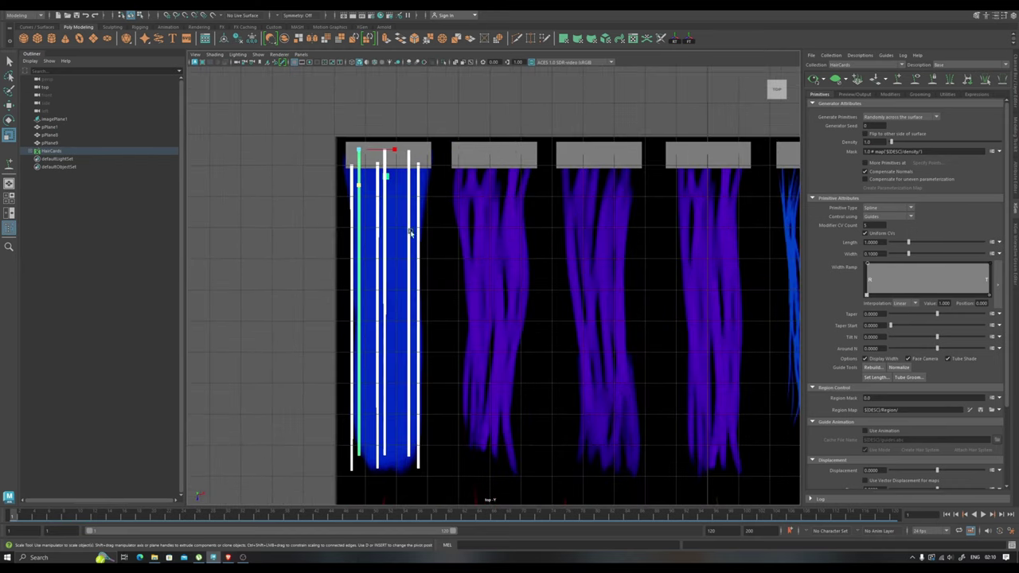
{"action": "scroll", "coordinate": [473, 318], "scroll_direction": "up", "scroll_amount": 2}
Sculpt the first card's left, middle and right guides to follow the hair strand
{"action": "left_click", "coordinate": [362, 26]}
{"action": "left_click", "coordinate": [221, 39]}
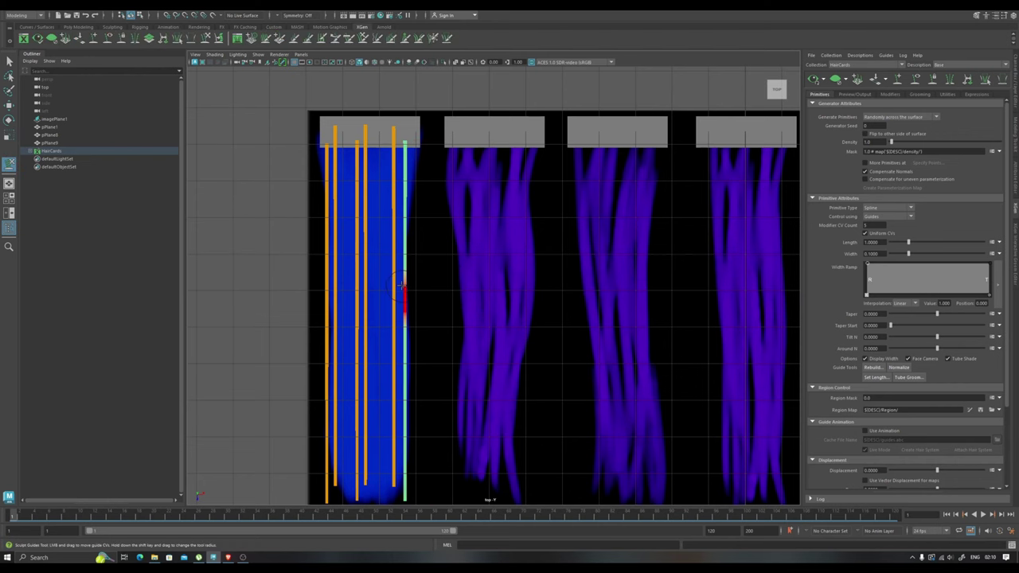
{"action": "left_click_drag", "start_coordinate": [406, 285], "coordinate": [408, 263]}
{"action": "middle_click_drag", "start_coordinate": [408, 263], "coordinate": [382, 167], "text": "alt"}
{"action": "left_click", "coordinate": [374, 251]}
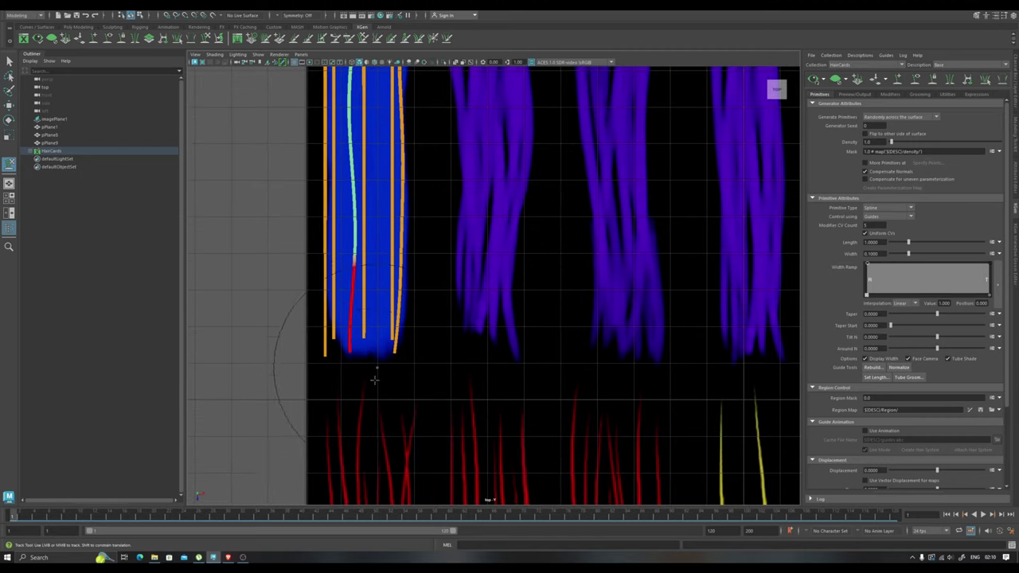
{"action": "scroll", "coordinate": [413, 329], "scroll_direction": "down", "scroll_amount": 2}
{"action": "left_click", "coordinate": [431, 215]}
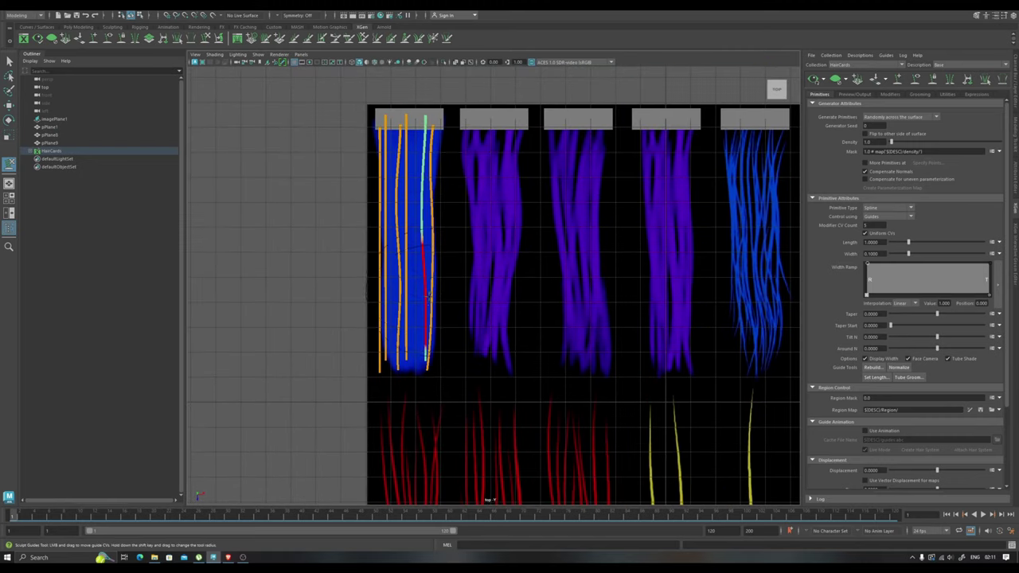
{"action": "left_click", "coordinate": [409, 342]}
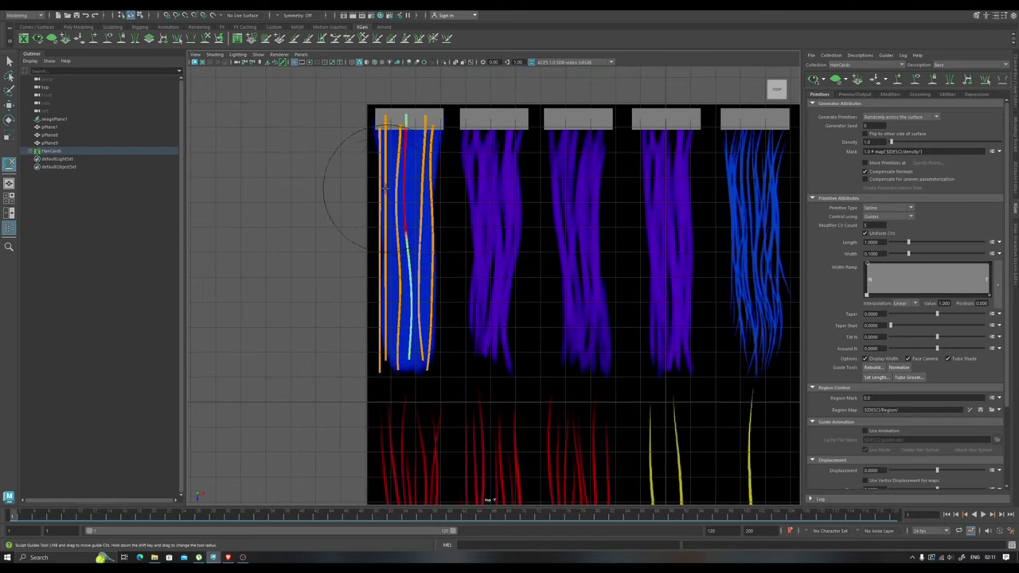
{"action": "left_click", "coordinate": [381, 321]}
{"action": "key", "text": "q"}
Set primitive density to 200 and width to 0.02, then select imagePlane1
{"action": "scroll", "coordinate": [454, 231], "scroll_direction": "up", "scroll_amount": 5}
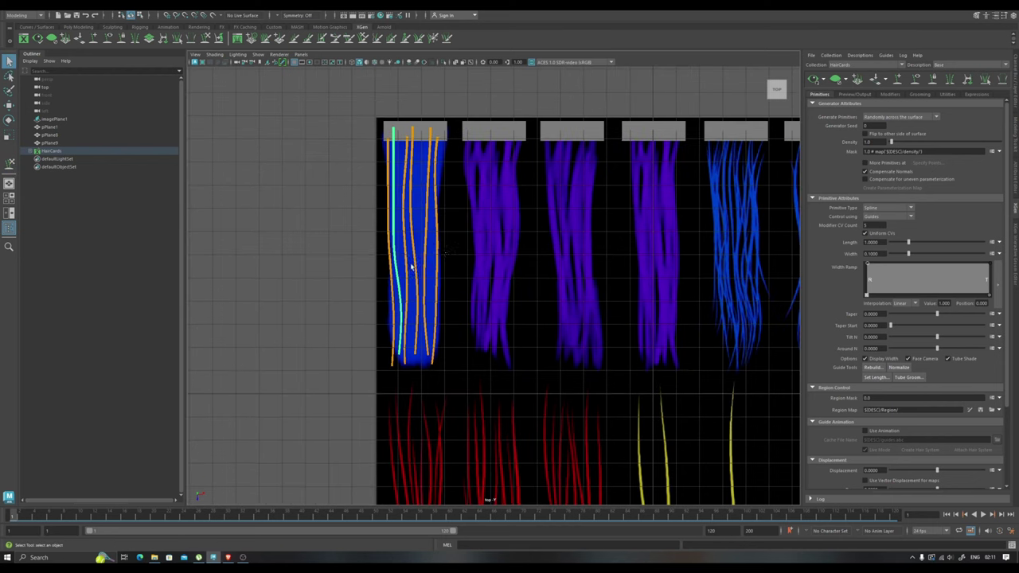
{"action": "left_click_drag", "start_coordinate": [891, 142], "coordinate": [1014, 148]}
{"action": "scroll", "coordinate": [515, 208], "scroll_direction": "down", "scroll_amount": 3}
{"action": "scroll", "coordinate": [516, 209], "scroll_direction": "up", "scroll_amount": 1}
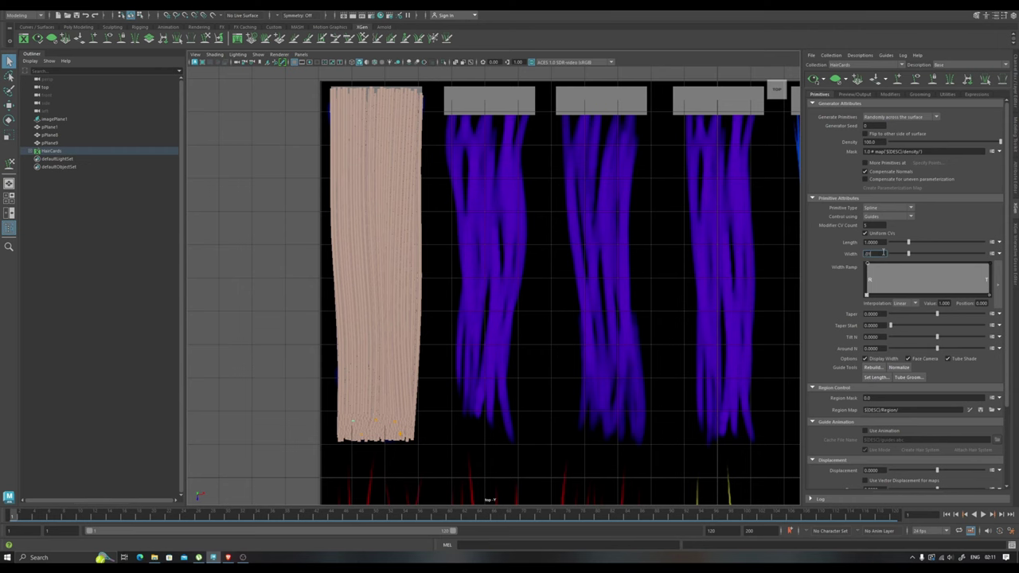
{"action": "key", "text": "Return"}
{"action": "scroll", "coordinate": [462, 312], "scroll_direction": "up", "scroll_amount": 2}
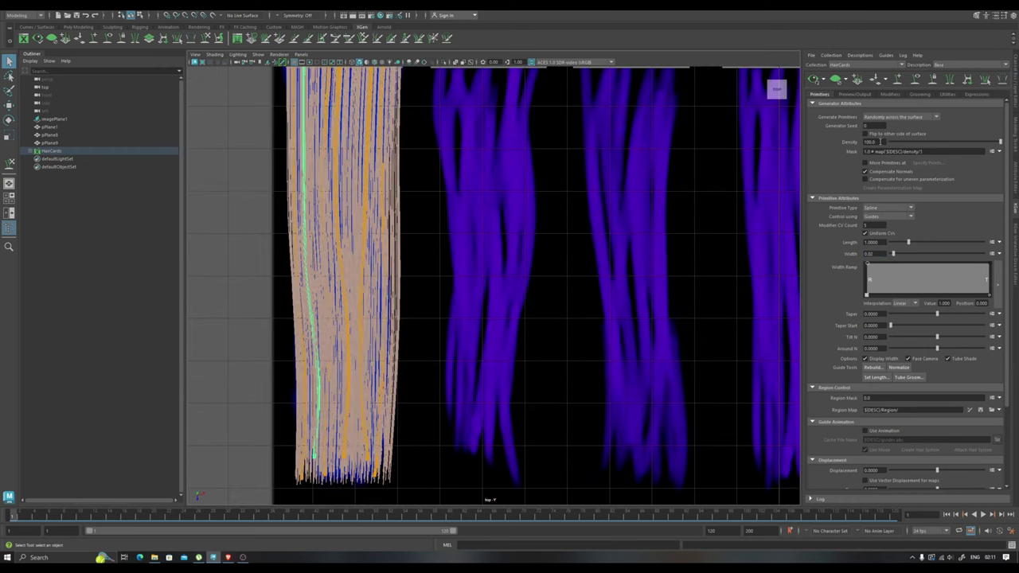
{"action": "key", "text": "Return"}
{"action": "scroll", "coordinate": [766, 310], "scroll_direction": "down", "scroll_amount": 2}
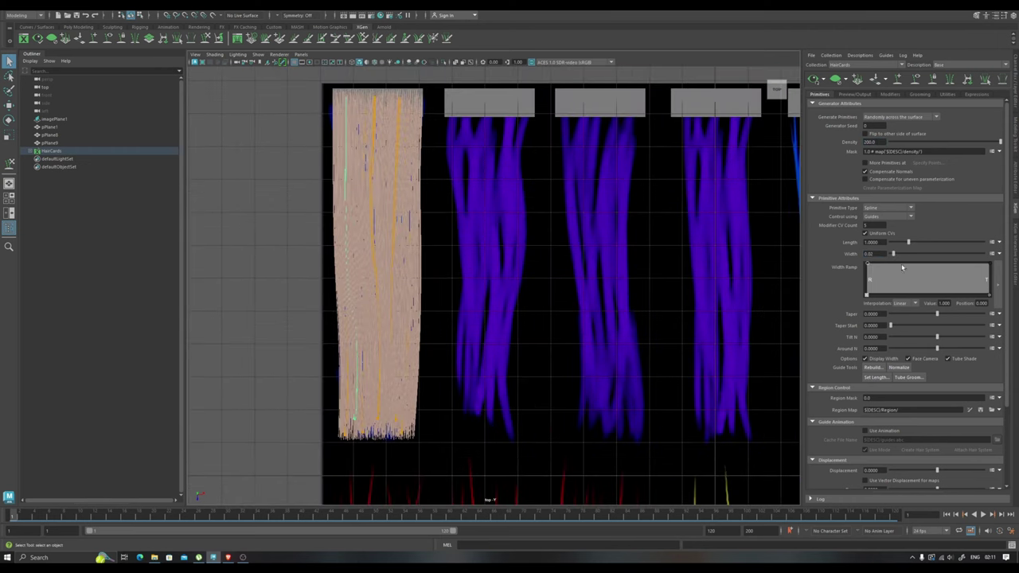
{"action": "scroll", "coordinate": [744, 228], "scroll_direction": "down", "scroll_amount": 1}
{"action": "left_click", "coordinate": [744, 228]}
{"action": "left_click", "coordinate": [56, 118]}
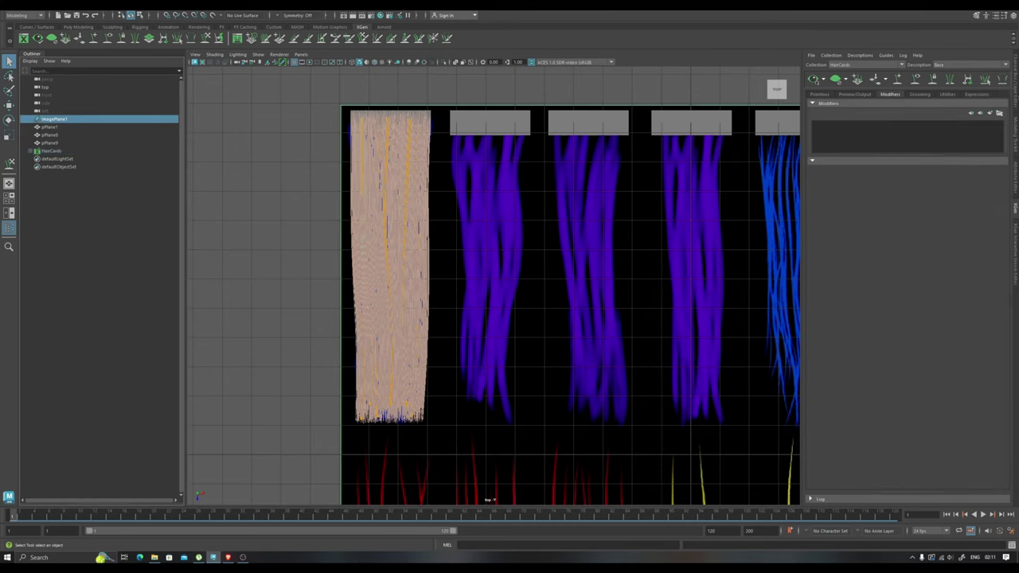
Hide imagePlane1, add a Clumping modifier, save its clump maps and reshape its curve
{"action": "key", "text": "ctrl+h"}
{"action": "left_click", "coordinate": [992, 115]}
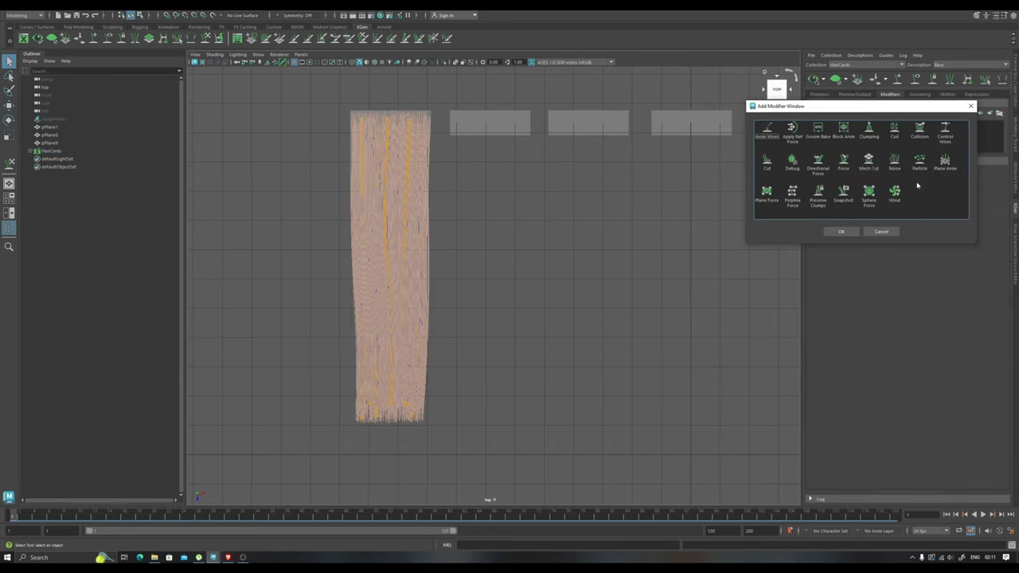
{"action": "left_click", "coordinate": [842, 231]}
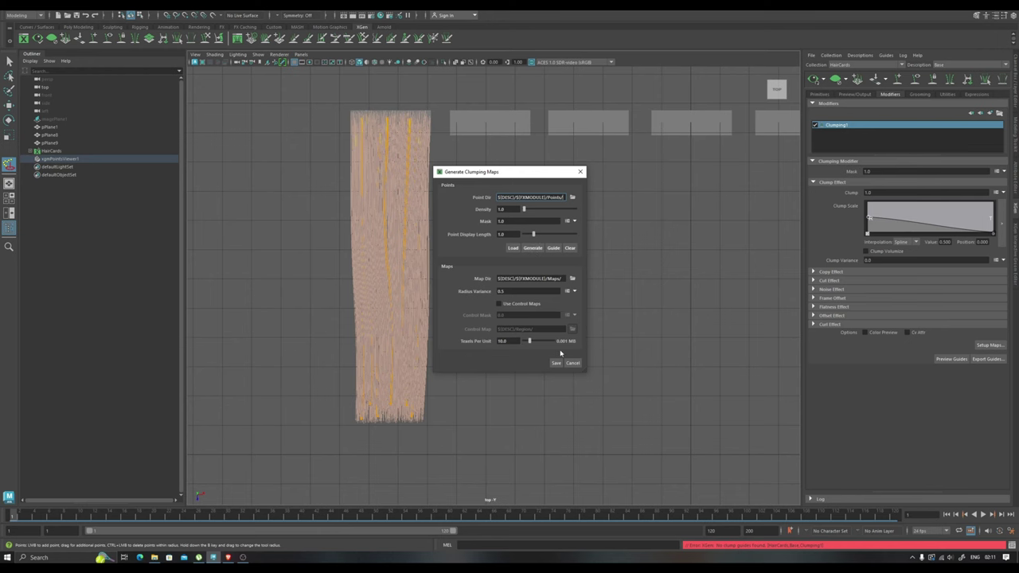
{"action": "left_click", "coordinate": [556, 363]}
{"action": "left_click_drag", "start_coordinate": [925, 228], "coordinate": [940, 217]}
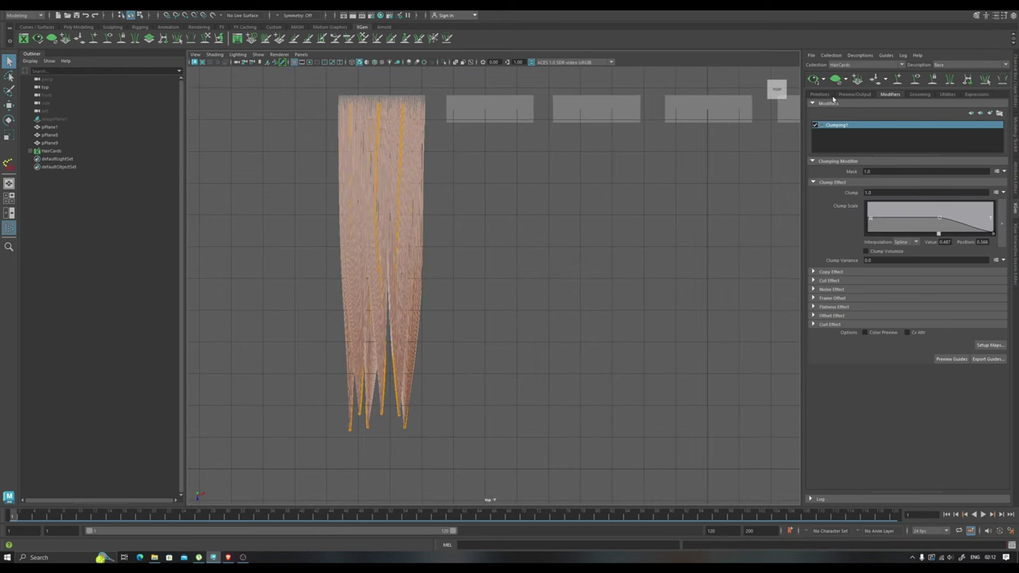
{"action": "left_click", "coordinate": [827, 94]}
{"action": "scroll", "coordinate": [546, 221], "scroll_direction": "up", "scroll_amount": 3}
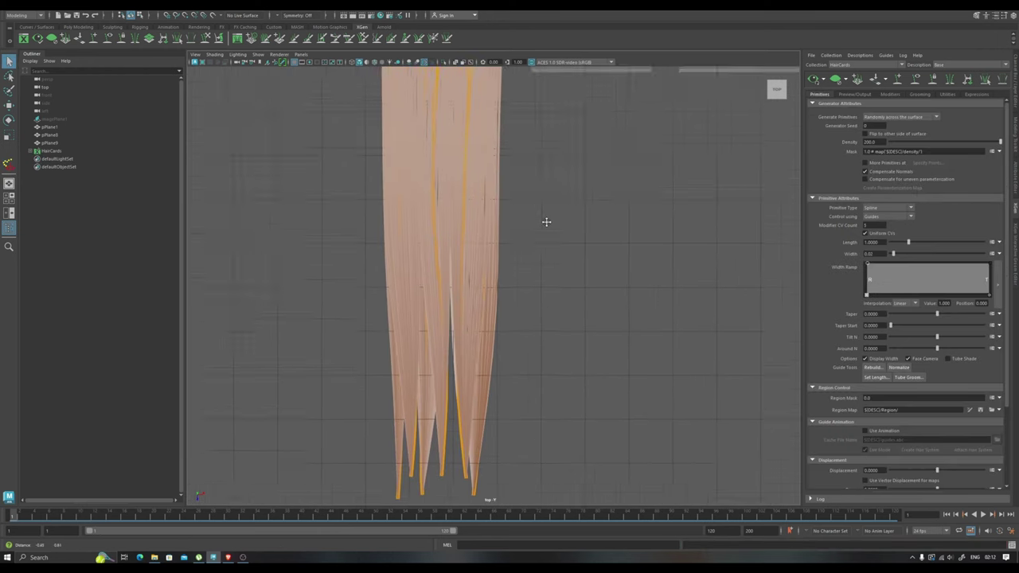
{"action": "scroll", "coordinate": [569, 234], "scroll_direction": "down", "scroll_amount": 3}
{"action": "left_click", "coordinate": [905, 95]}
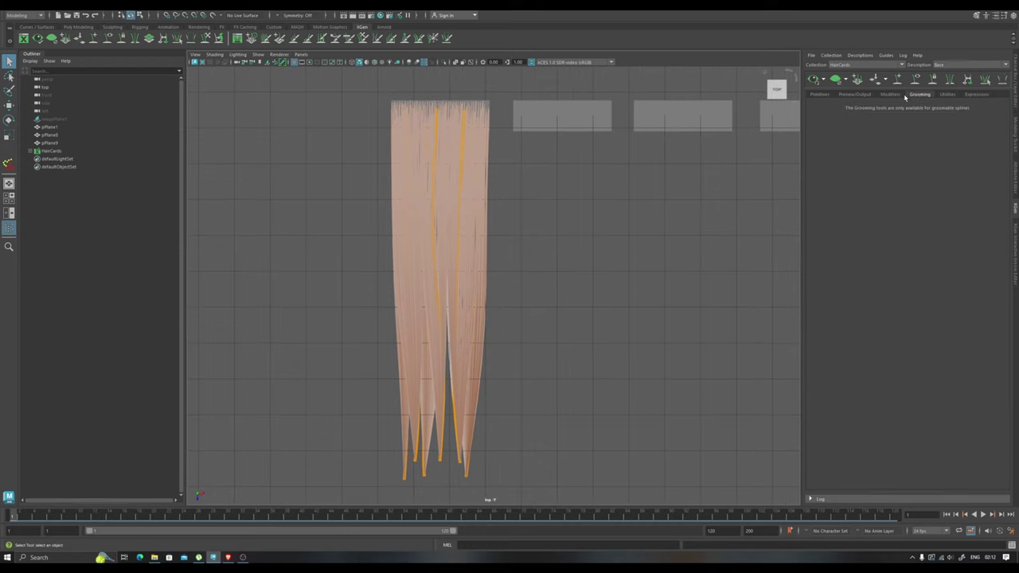
{"action": "left_click", "coordinate": [890, 95]}
Add a second Clumping modifier with lower clump density, save its maps and edit the Clump Scale ramp
{"action": "left_click", "coordinate": [972, 113]}
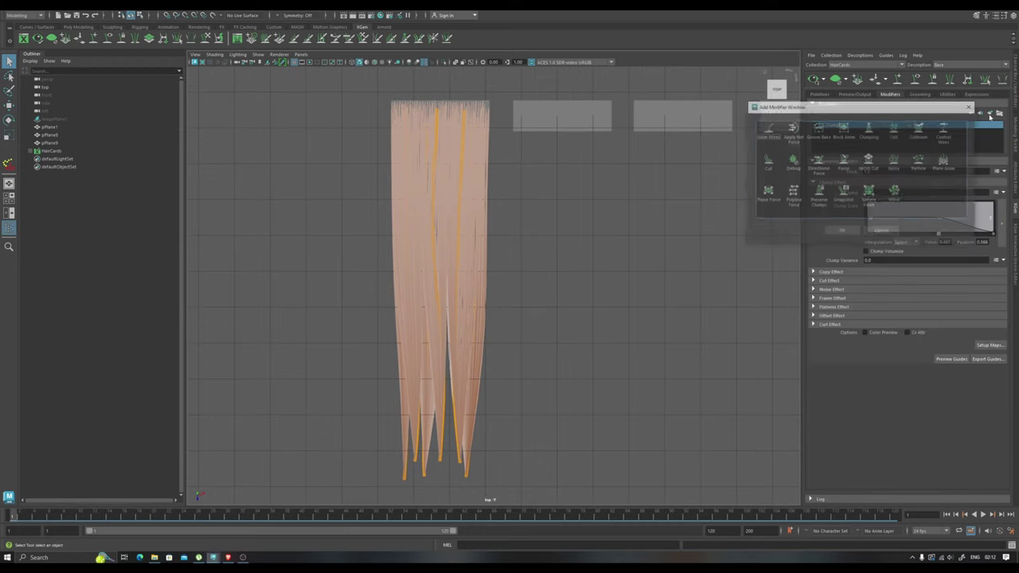
{"action": "left_click", "coordinate": [870, 137]}
{"action": "left_click", "coordinate": [842, 232]}
{"action": "left_click", "coordinate": [989, 345]}
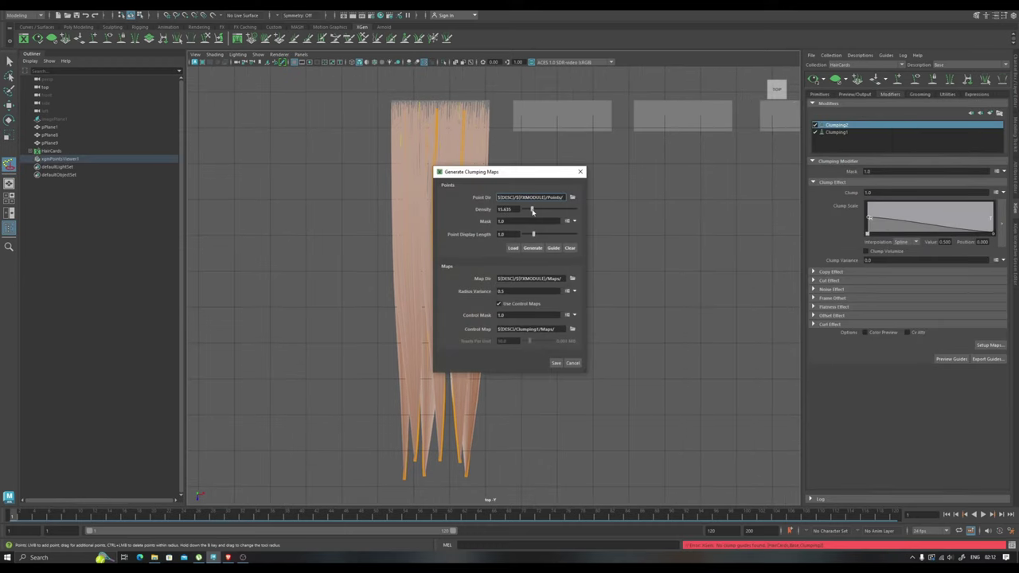
{"action": "left_click", "coordinate": [556, 364]}
{"action": "left_click_drag", "start_coordinate": [527, 209], "coordinate": [525, 211]}
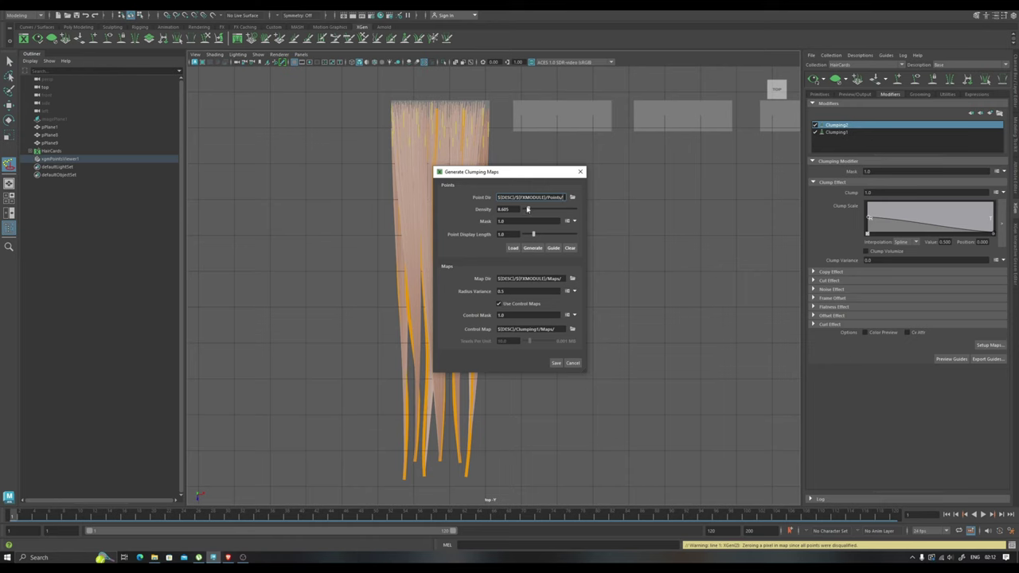
{"action": "left_click", "coordinate": [556, 363]}
{"action": "scroll", "coordinate": [539, 255], "scroll_direction": "up", "scroll_amount": 3}
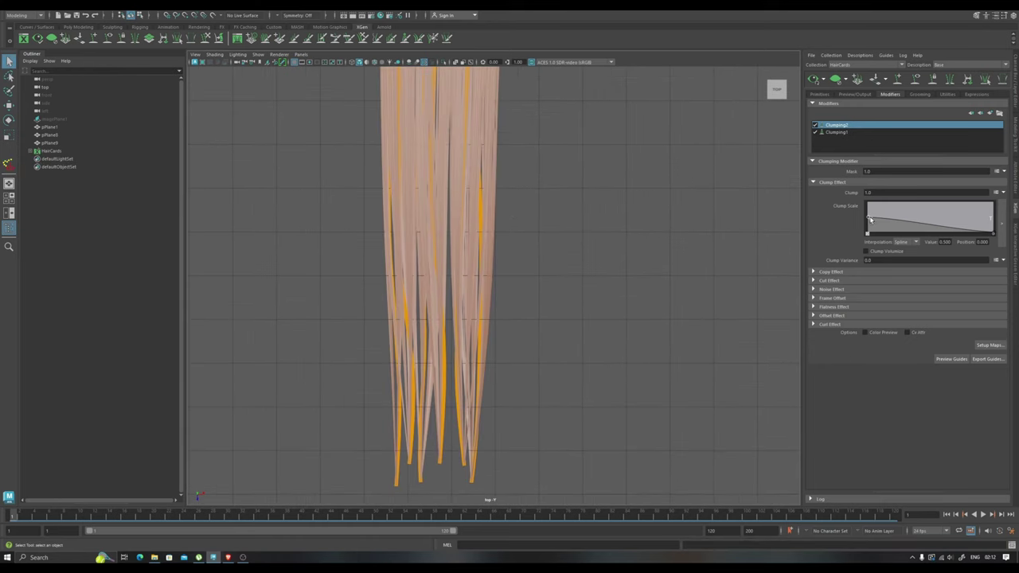
{"action": "left_click", "coordinate": [938, 221]}
{"action": "left_click_drag", "start_coordinate": [933, 222], "coordinate": [928, 216]}
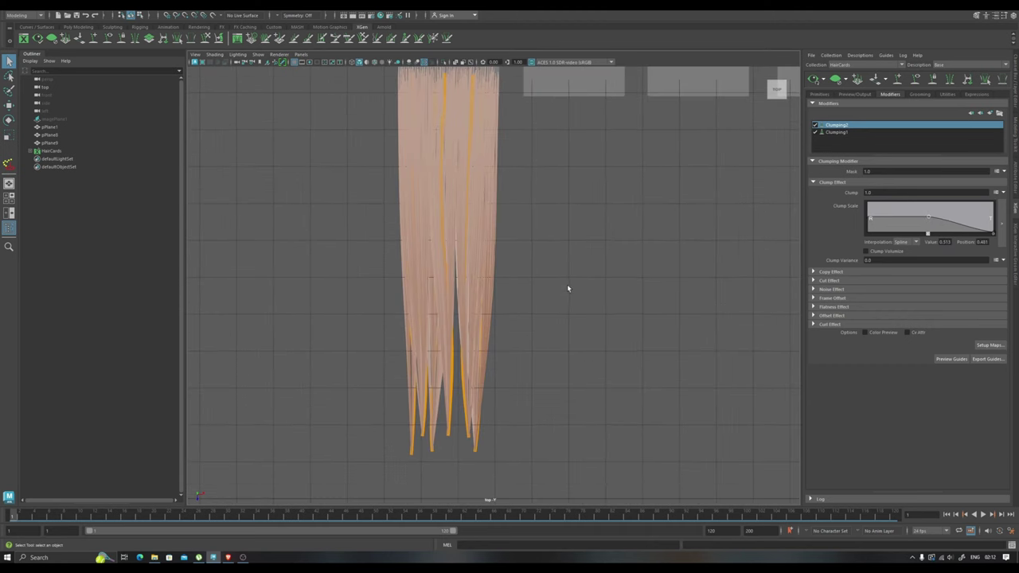
{"action": "left_click", "coordinate": [991, 115]}
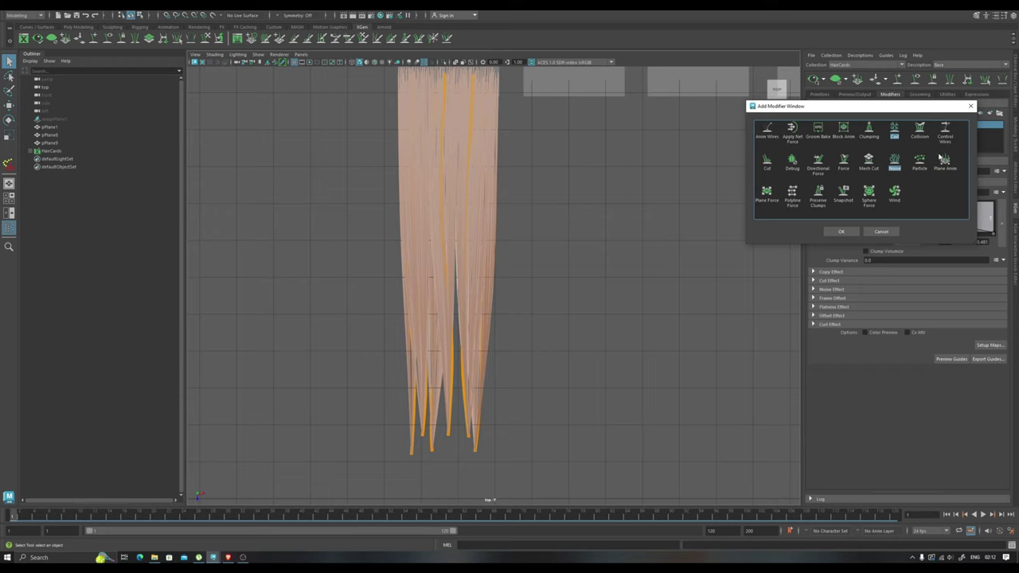
Add Noise and Coil modifiers to the Base hair and flatten the coil curves
{"action": "left_click", "coordinate": [895, 134]}
{"action": "left_click", "coordinate": [841, 231]}
{"action": "left_click_drag", "start_coordinate": [880, 210], "coordinate": [907, 203]}
{"action": "left_click_drag", "start_coordinate": [905, 253], "coordinate": [907, 283]}
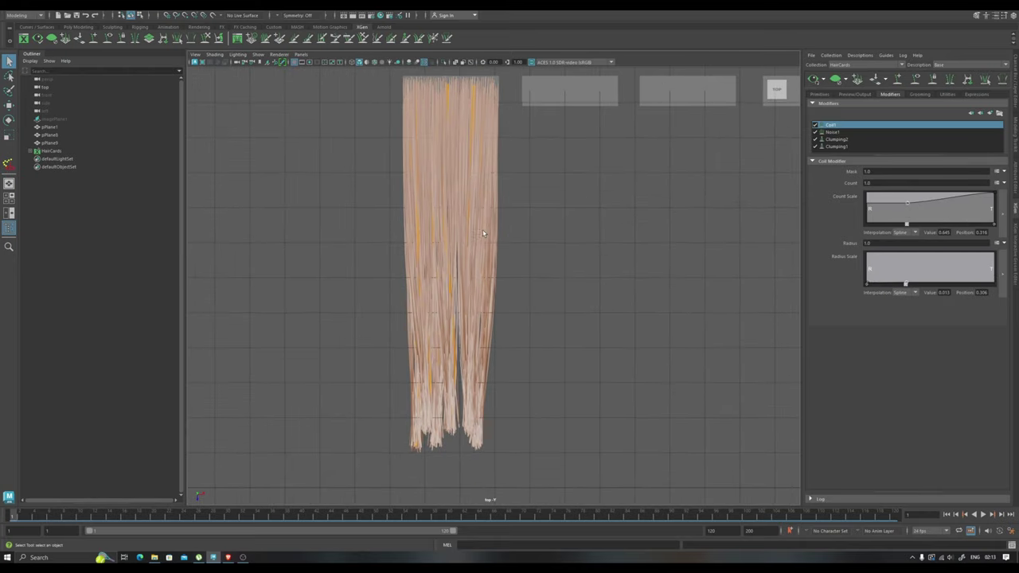
{"action": "left_click", "coordinate": [820, 94]}
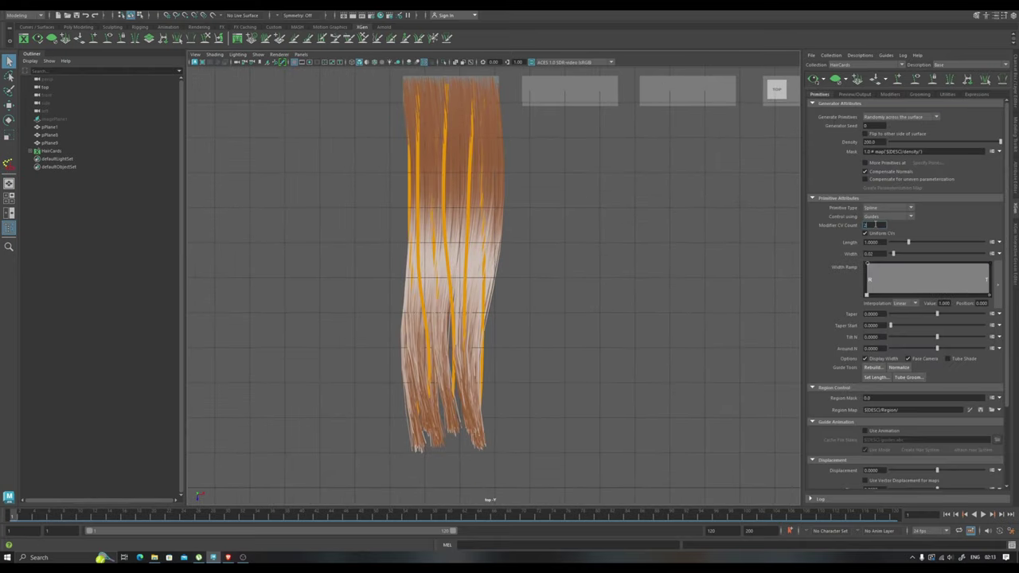
{"action": "left_click", "coordinate": [890, 94]}
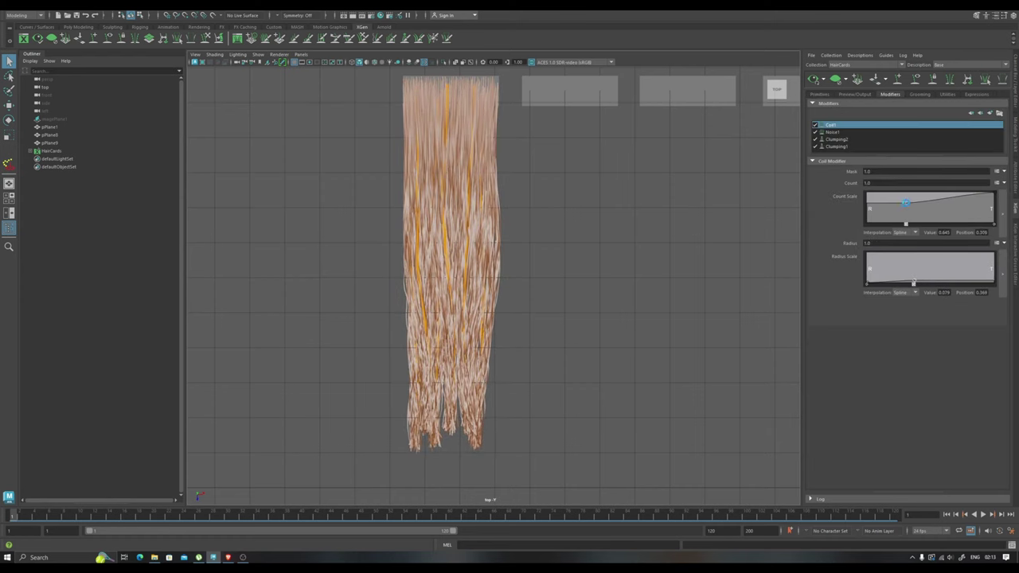
Set Noise Frequency to 2 and shape the Magnitude Scale curve, fading at roots and tips
{"action": "left_click", "coordinate": [832, 131]}
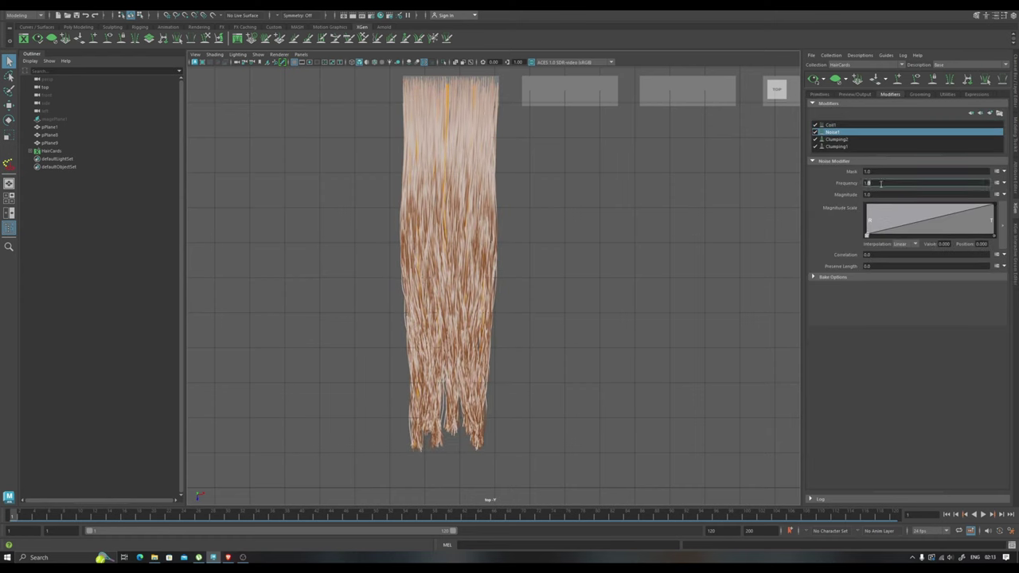
{"action": "key", "text": "Return"}
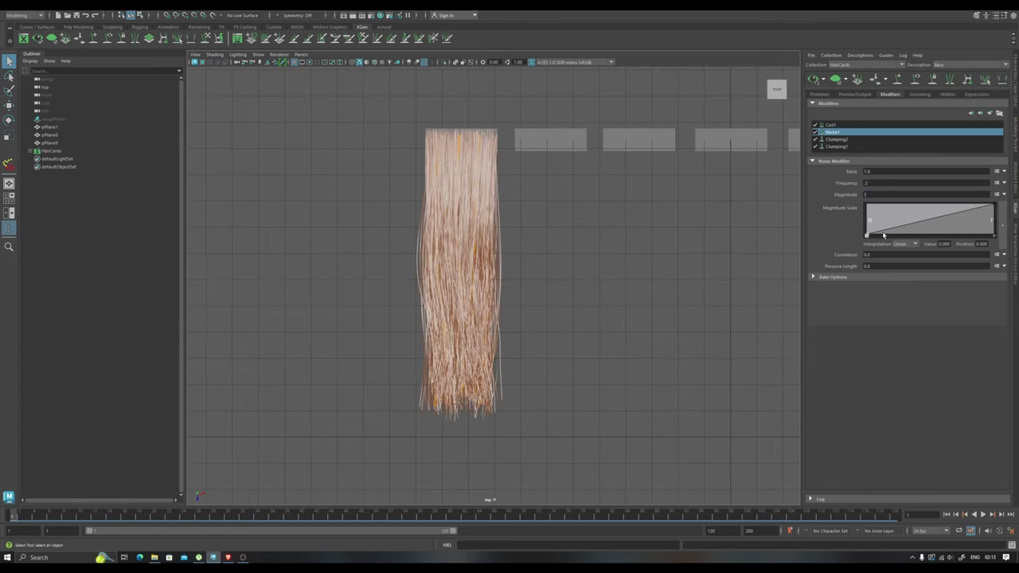
{"action": "left_click_drag", "start_coordinate": [992, 207], "coordinate": [1000, 224]}
{"action": "left_click", "coordinate": [958, 220]}
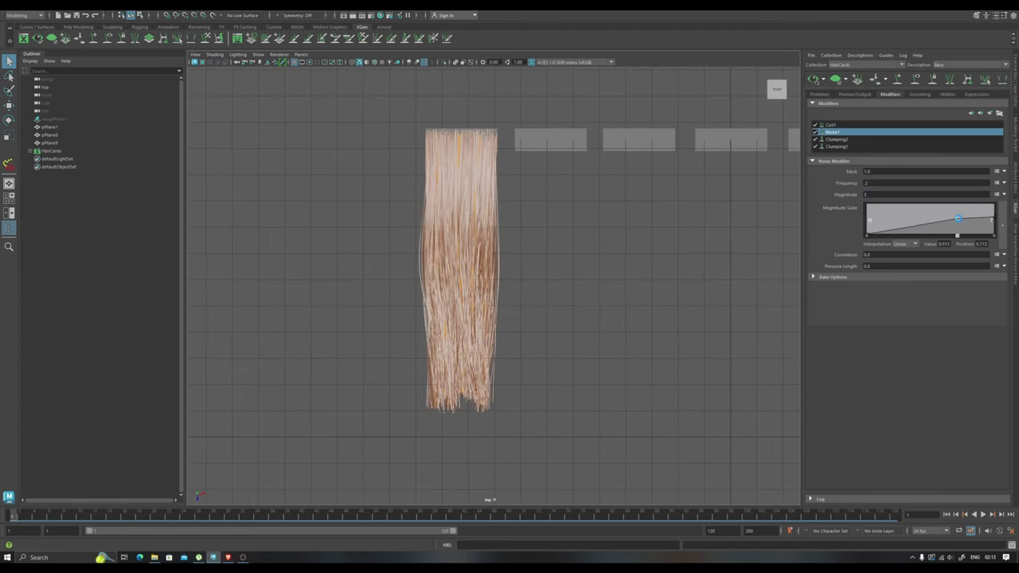
{"action": "left_click_drag", "start_coordinate": [868, 234], "coordinate": [867, 221]}
{"action": "left_click_drag", "start_coordinate": [992, 225], "coordinate": [996, 230]}
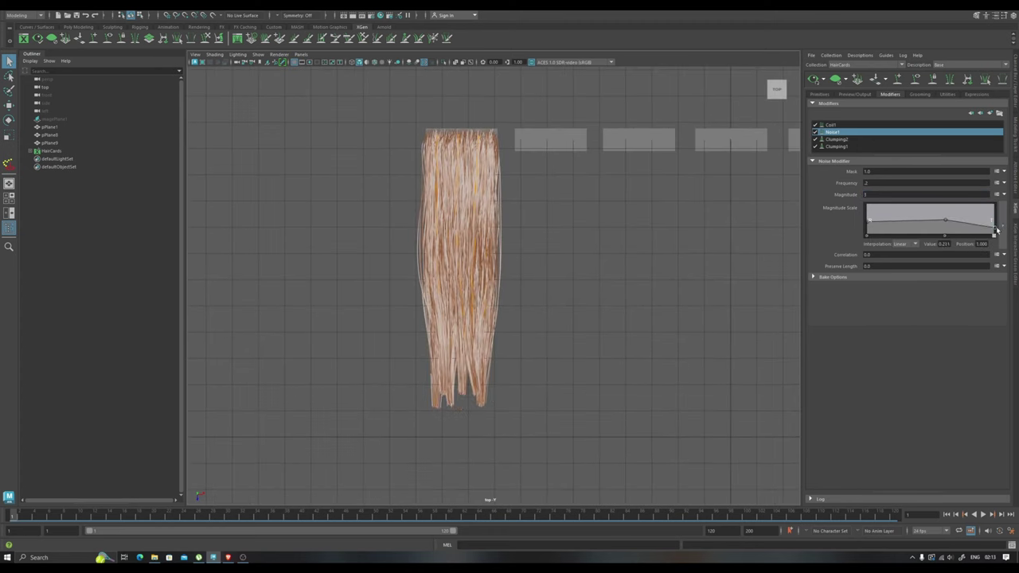
{"action": "left_click_drag", "start_coordinate": [868, 221], "coordinate": [868, 232]}
{"action": "mouse_move", "coordinate": [946, 221]}
{"action": "left_mouse_down"}
{"action": "mouse_move", "coordinate": [930, 224]}
{"action": "mouse_move", "coordinate": [957, 218]}
{"action": "left_mouse_up"}
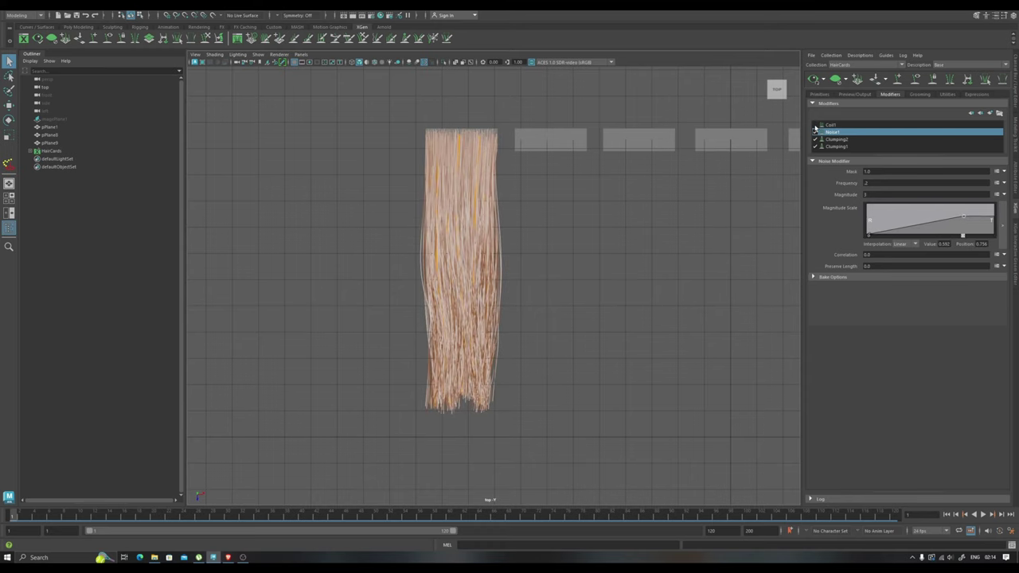
Delete the Coil1 modifier, preview wireframe and lit shading, and start Save As
{"action": "left_click", "coordinate": [981, 125]}
{"action": "key", "text": "Delete"}
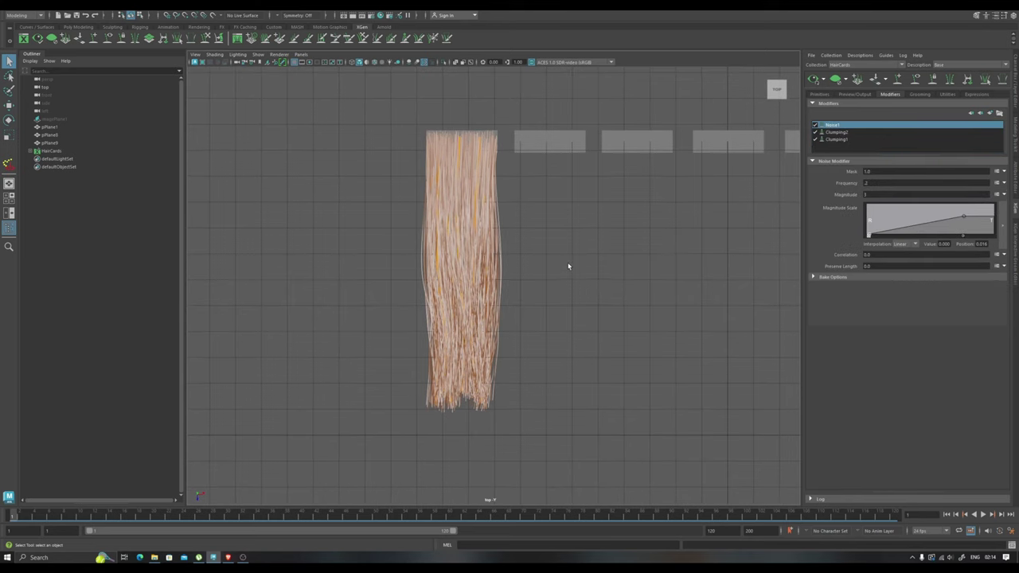
{"action": "key", "text": "4"}
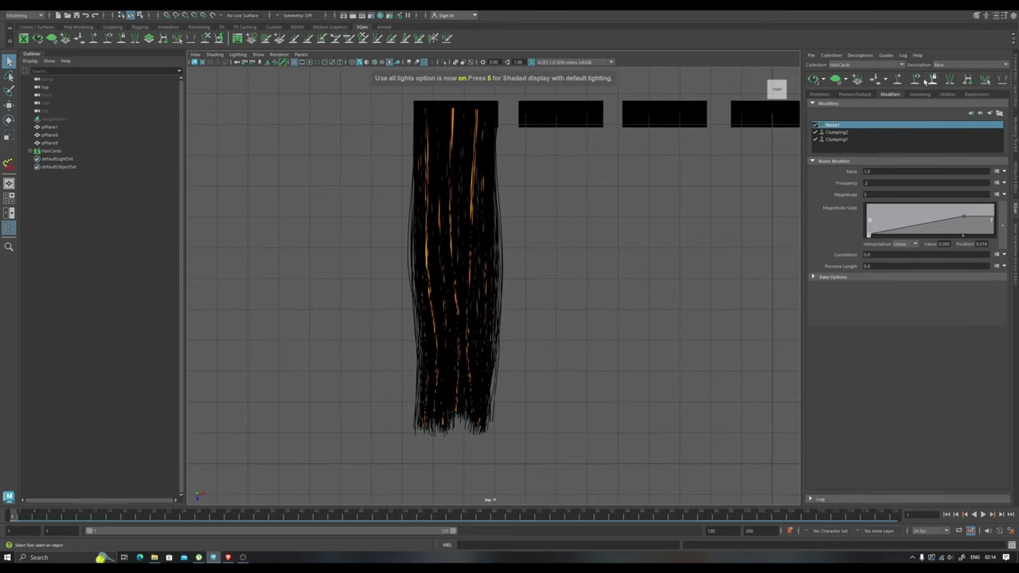
{"action": "key", "text": "5"}
{"action": "key", "text": "7"}
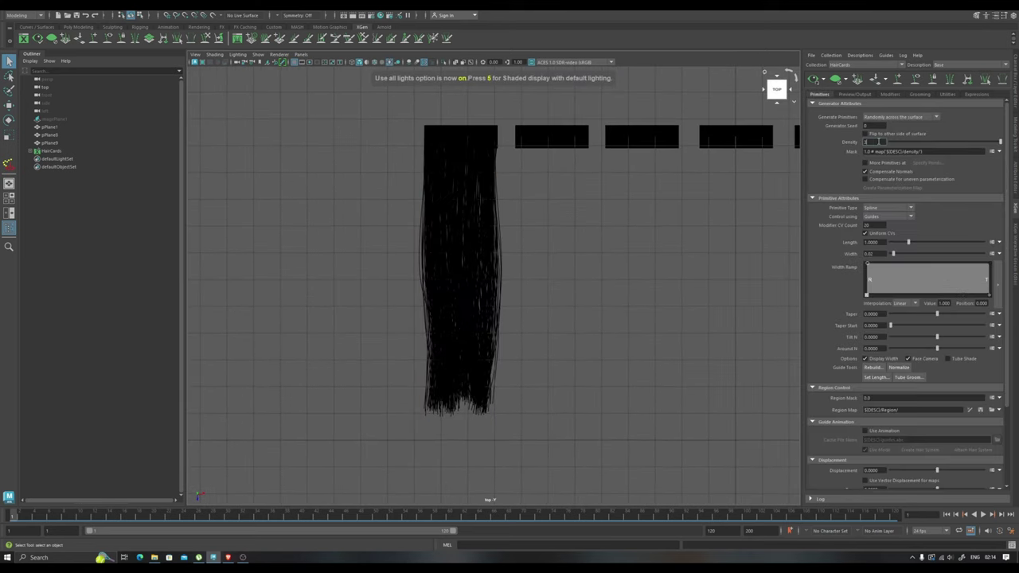
{"action": "key", "text": "5"}
{"action": "scroll", "coordinate": [571, 167], "scroll_direction": "down", "scroll_amount": 2}
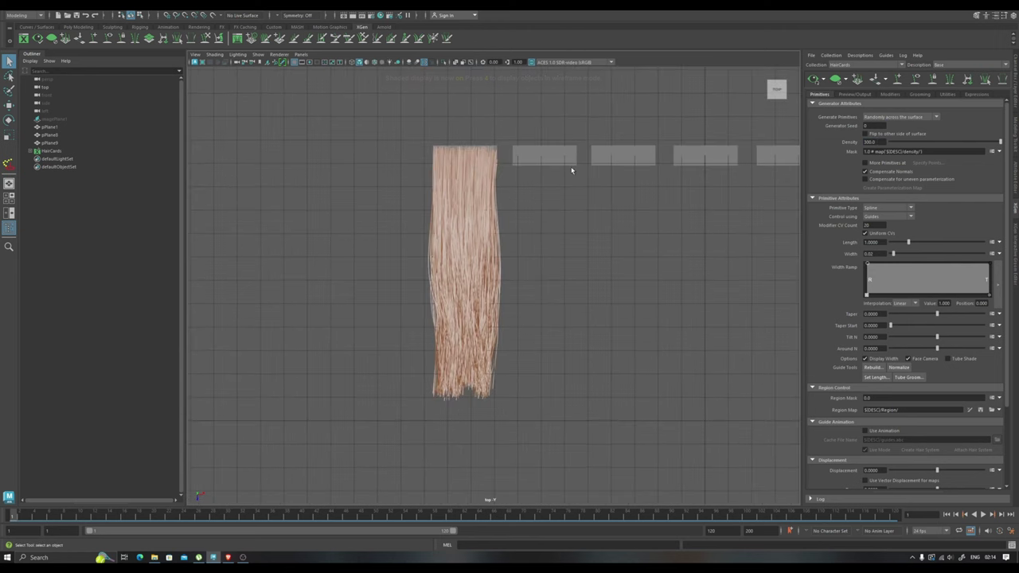
{"action": "scroll", "coordinate": [569, 230], "scroll_direction": "up", "scroll_amount": 1}
{"action": "key", "text": "ctrl+shift+s"}
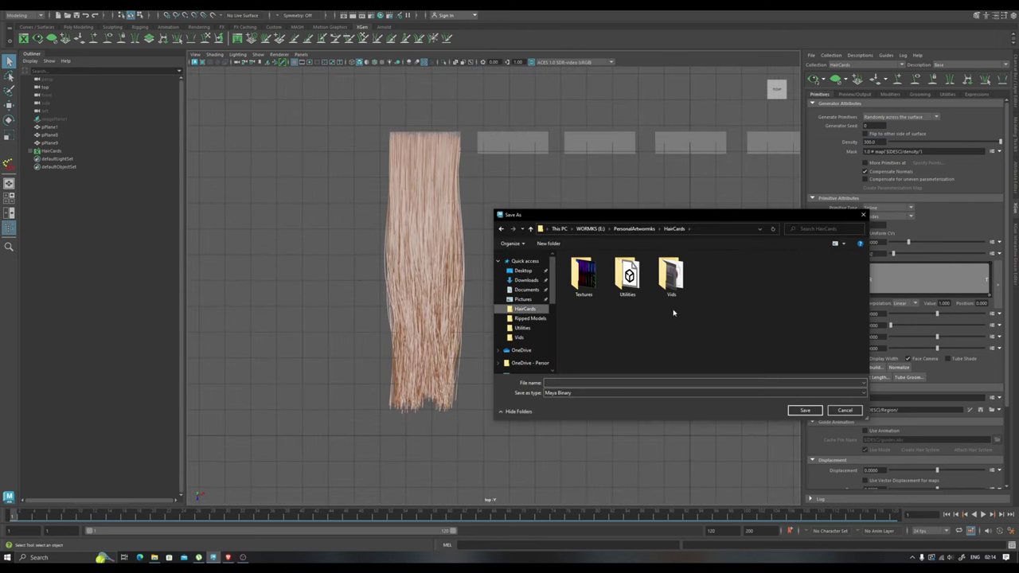
Create a new HairCards_MeshFiles folder and save the scene into it
{"action": "left_click", "coordinate": [548, 243]}
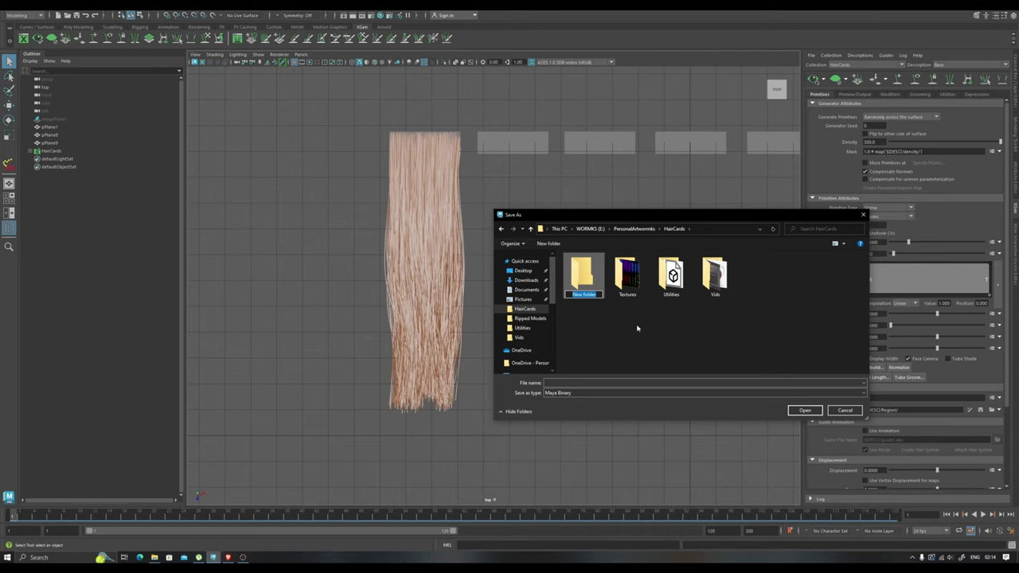
{"action": "type", "text": "HairCards_MeshFiles"}
{"action": "key", "text": "Return"}
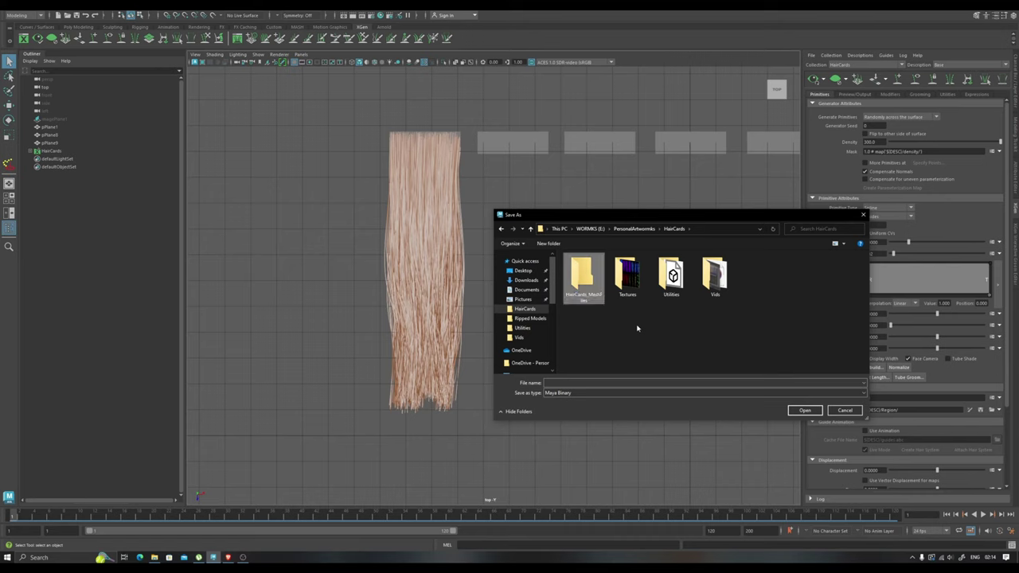
{"action": "key", "text": "Return"}
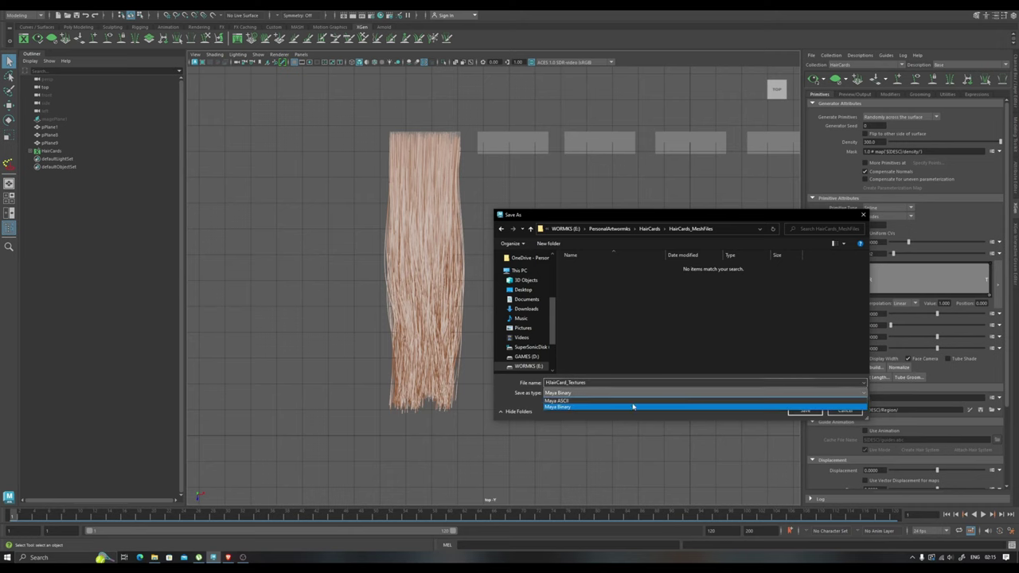
{"action": "key", "text": "Return"}
Resave the scene as HairCard_Textures in Maya ASCII format, replacing the old binary copy
{"action": "key", "text": "ctrl+shift+s"}
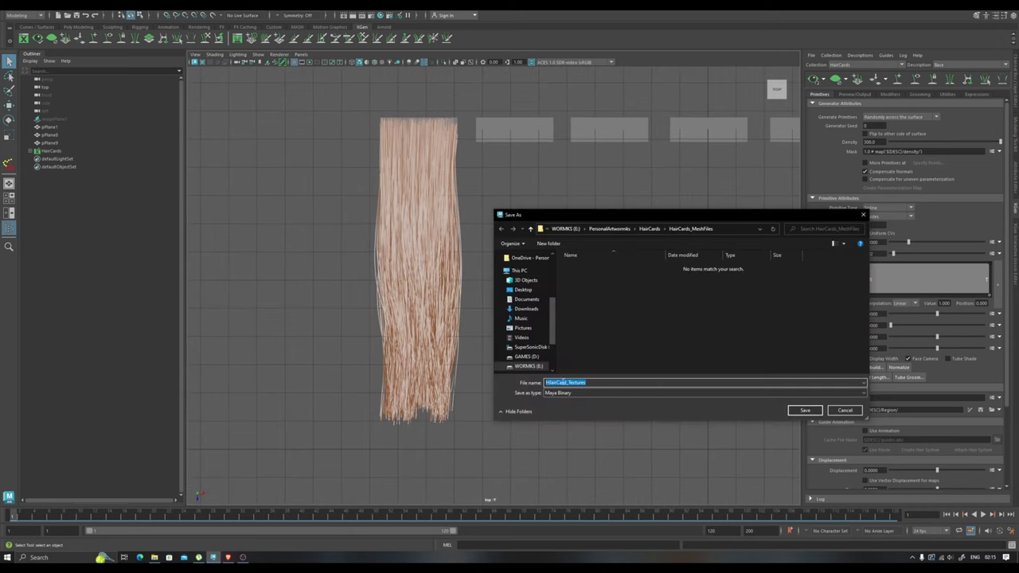
{"action": "left_click", "coordinate": [589, 393]}
{"action": "left_click", "coordinate": [590, 402]}
{"action": "double_click", "coordinate": [602, 271]}
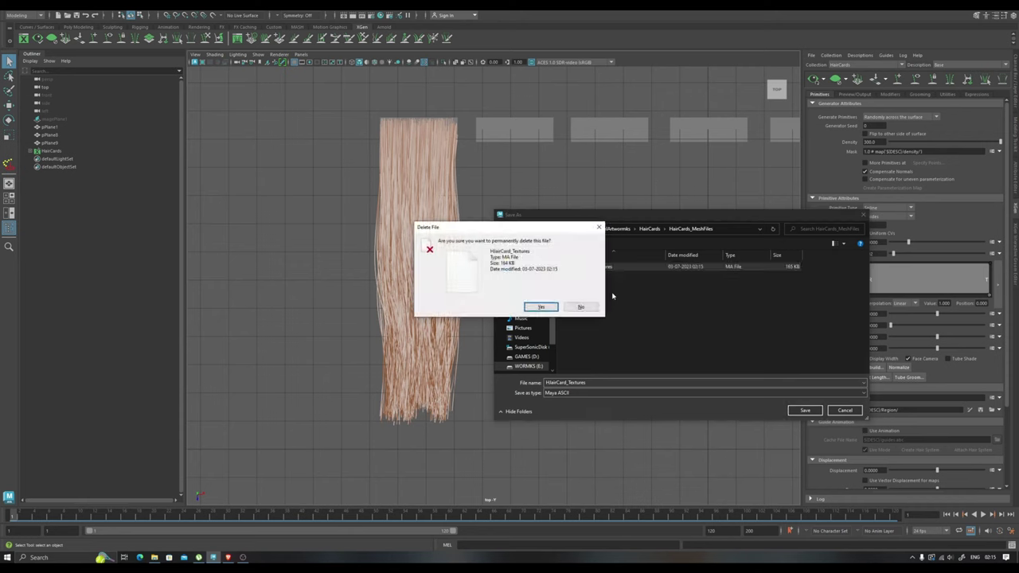
{"action": "key", "text": "Escape"}
{"action": "left_click", "coordinate": [805, 410]}
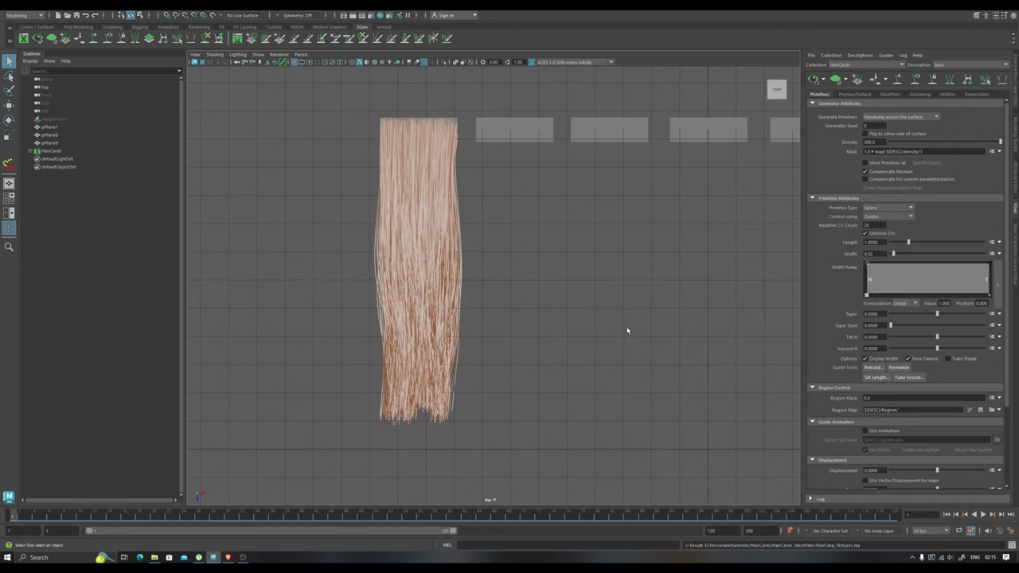
{"action": "left_click_drag", "start_coordinate": [485, 183], "coordinate": [503, 258]}
{"action": "middle_click_drag", "start_coordinate": [502, 257], "coordinate": [515, 261], "text": "alt"}
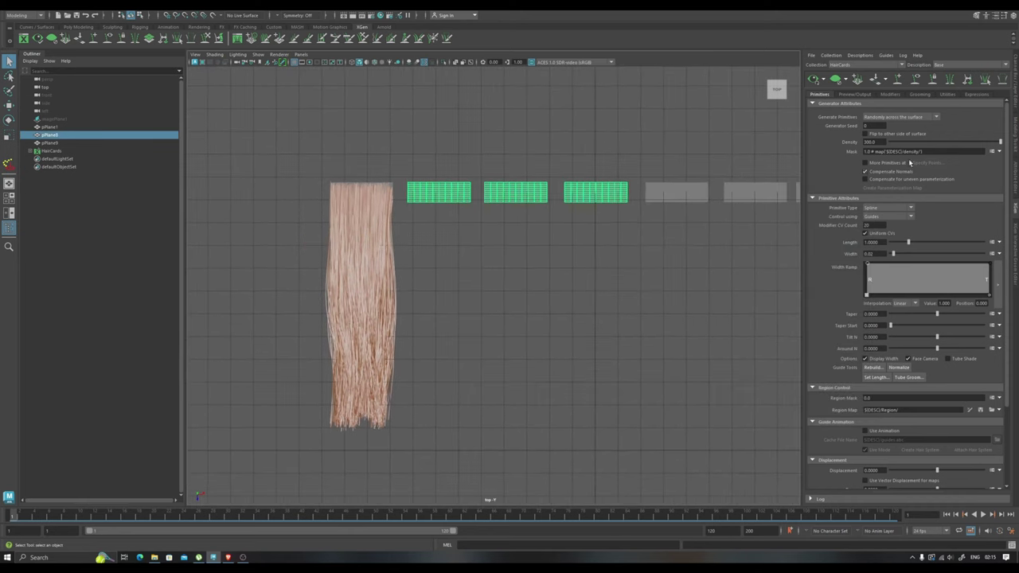
Create the PrimaryCards spline description on the three card planes and place guides
{"action": "left_click", "coordinate": [860, 55]}
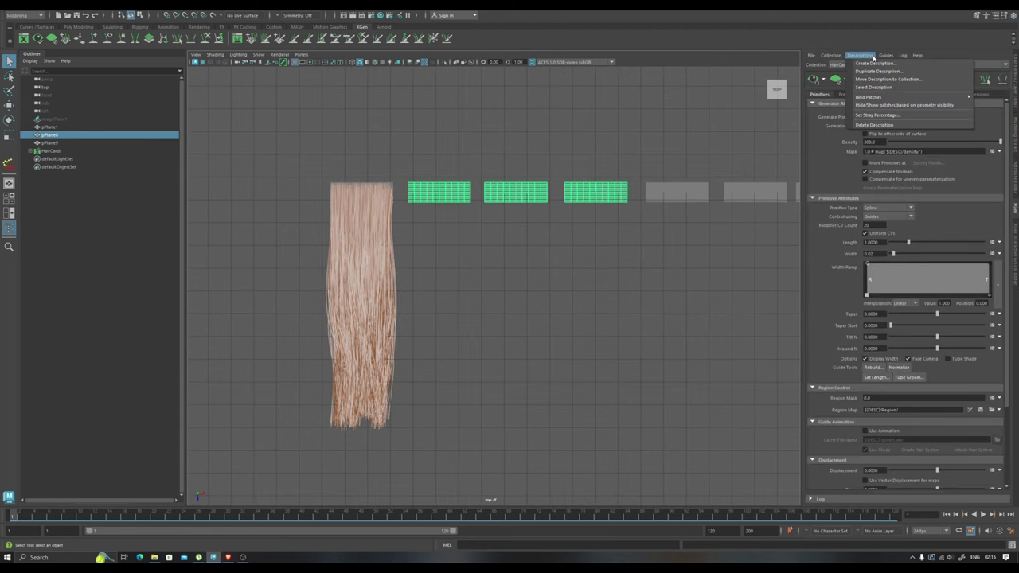
{"action": "left_click", "coordinate": [876, 64]}
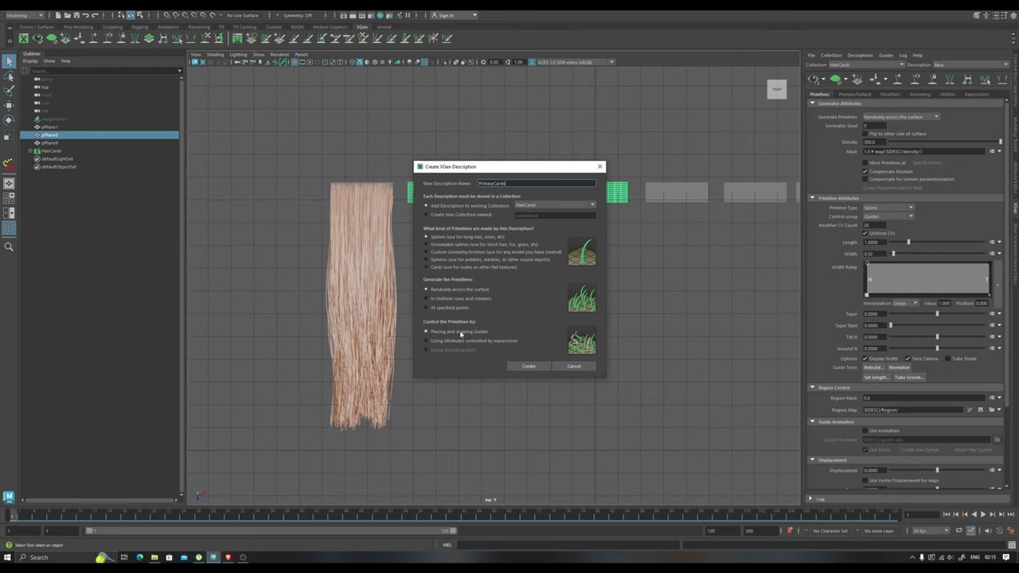
{"action": "left_click", "coordinate": [529, 366]}
{"action": "scroll", "coordinate": [382, 219], "scroll_direction": "up", "scroll_amount": 5}
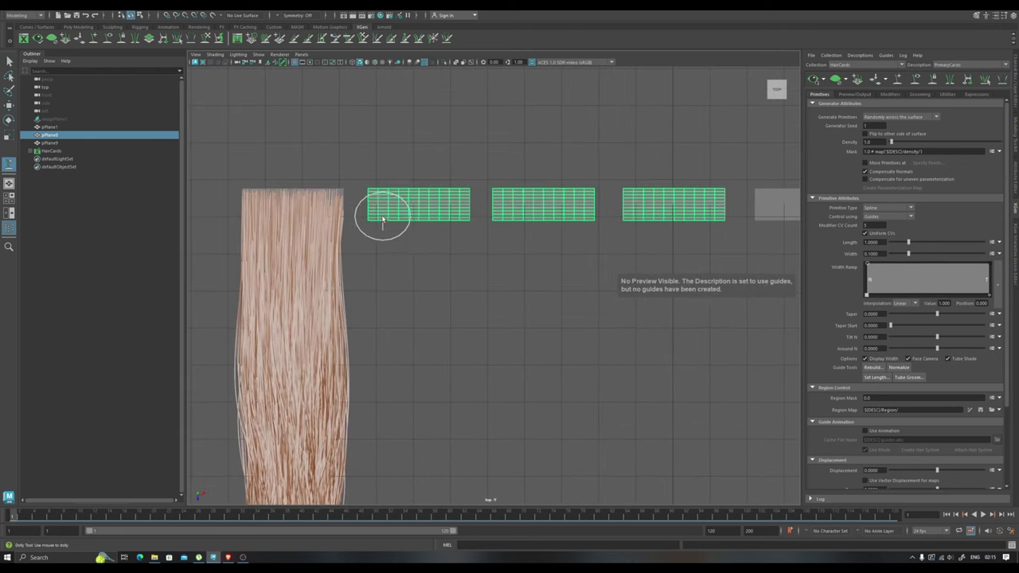
{"action": "left_click", "coordinate": [382, 219]}
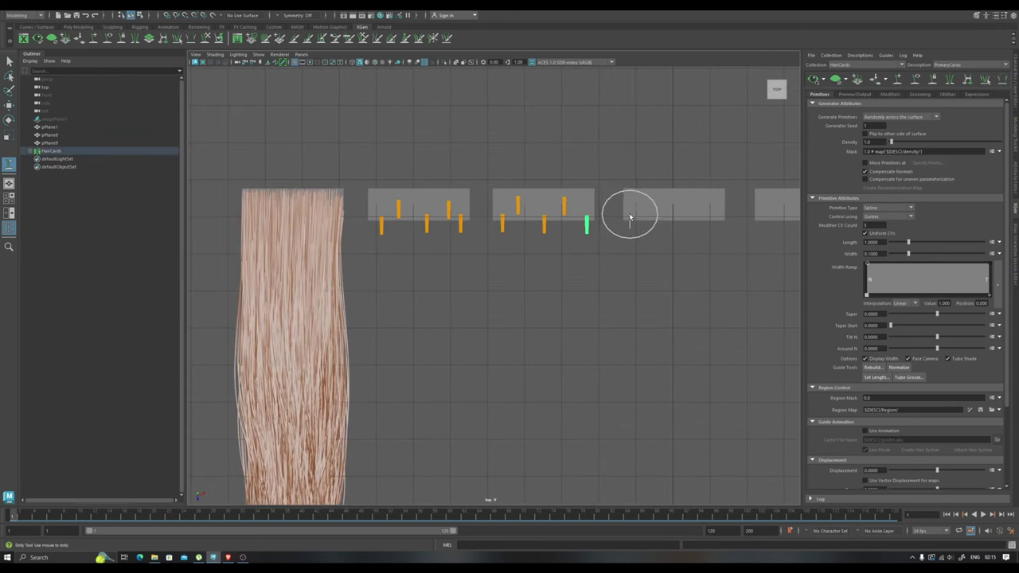
Scale the placed guides down to the hair's full length, then select them all in top view
{"action": "left_click_drag", "start_coordinate": [717, 217], "coordinate": [581, 262]}
{"action": "key", "text": "r"}
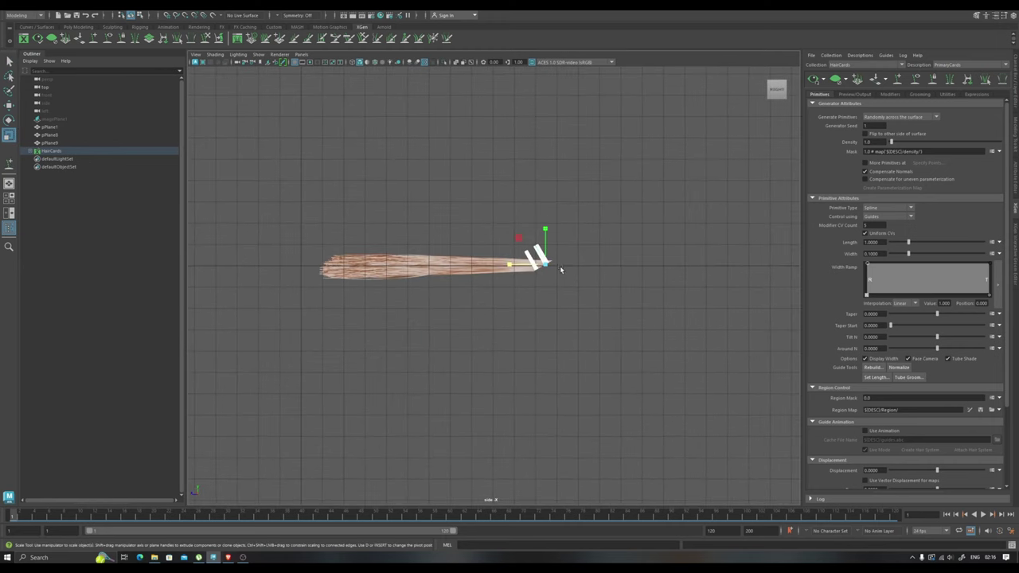
{"action": "middle_click_drag", "start_coordinate": [581, 262], "coordinate": [473, 274]}
{"action": "key", "text": "space"}
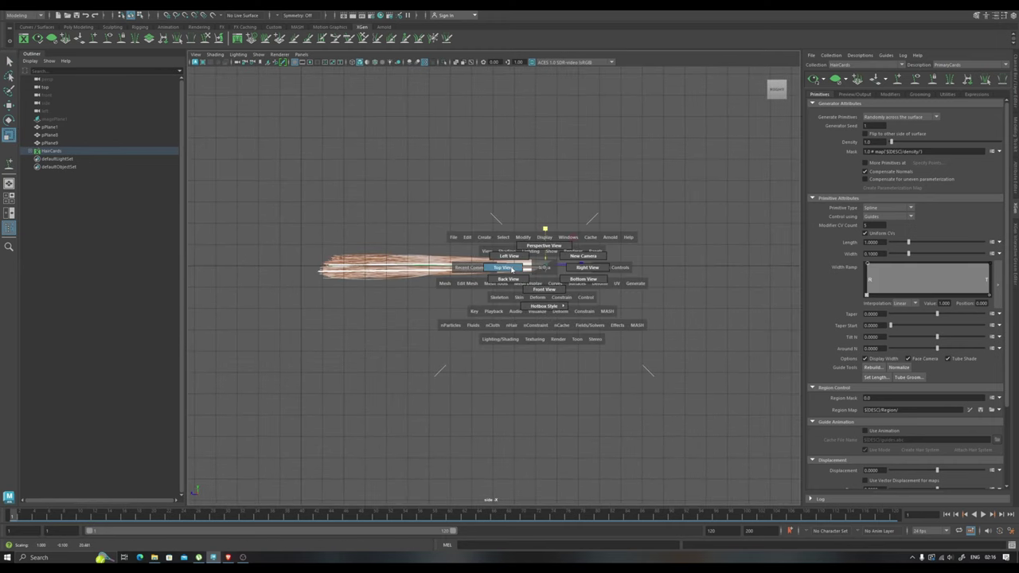
{"action": "left_click_drag", "start_coordinate": [547, 251], "coordinate": [546, 207]}
{"action": "left_click", "coordinate": [433, 298]}
{"action": "left_click_drag", "start_coordinate": [433, 298], "coordinate": [574, 331]}
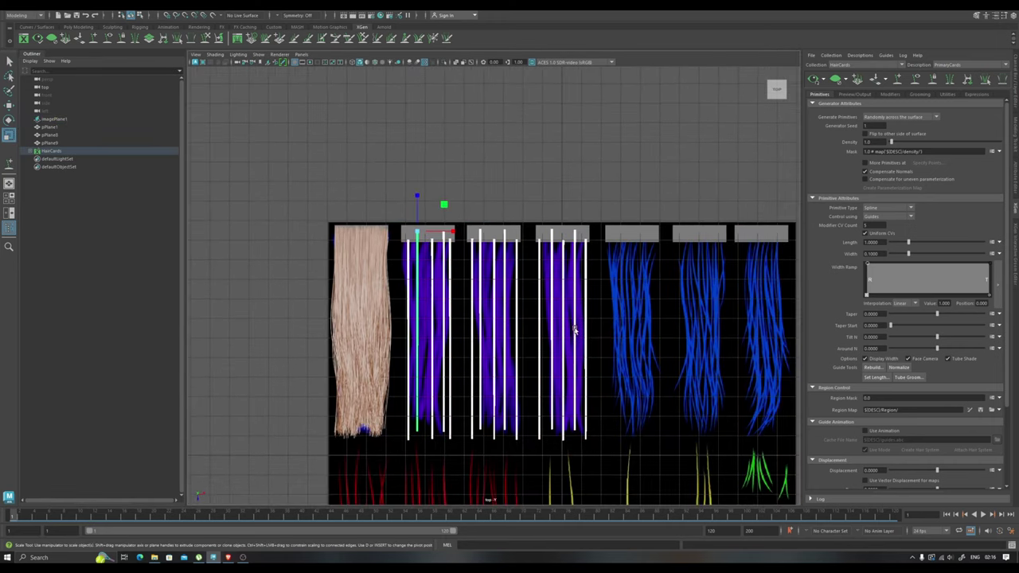
Rebuild the selected guides and bend the first guide and the second card's leftmost guide
{"action": "left_click", "coordinate": [876, 366]}
{"action": "left_click", "coordinate": [512, 282]}
{"action": "scroll", "coordinate": [460, 341], "scroll_direction": "up", "scroll_amount": 5}
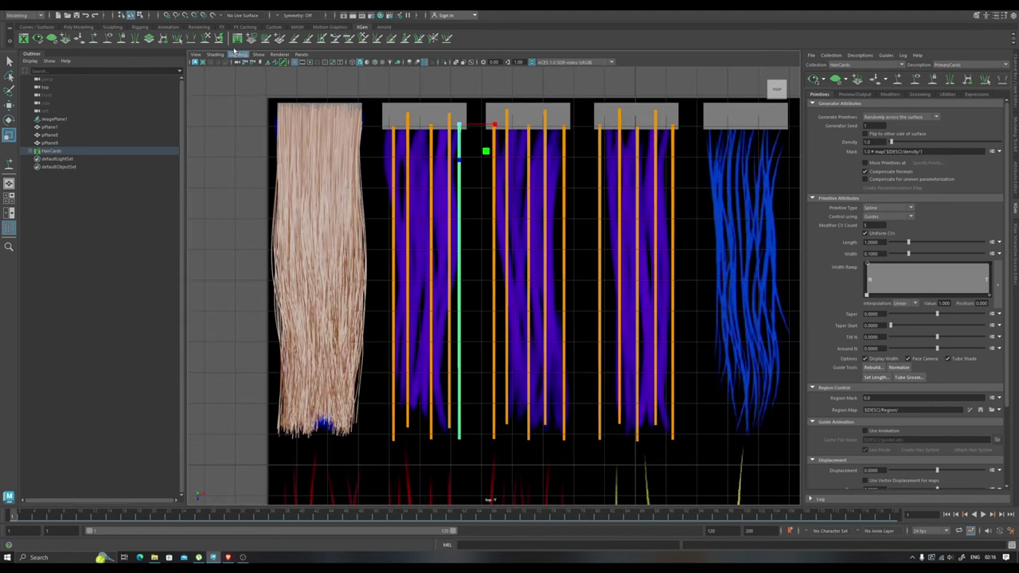
{"action": "left_click", "coordinate": [238, 38]}
{"action": "left_click_drag", "start_coordinate": [460, 335], "coordinate": [456, 414]}
{"action": "left_click", "coordinate": [393, 279]}
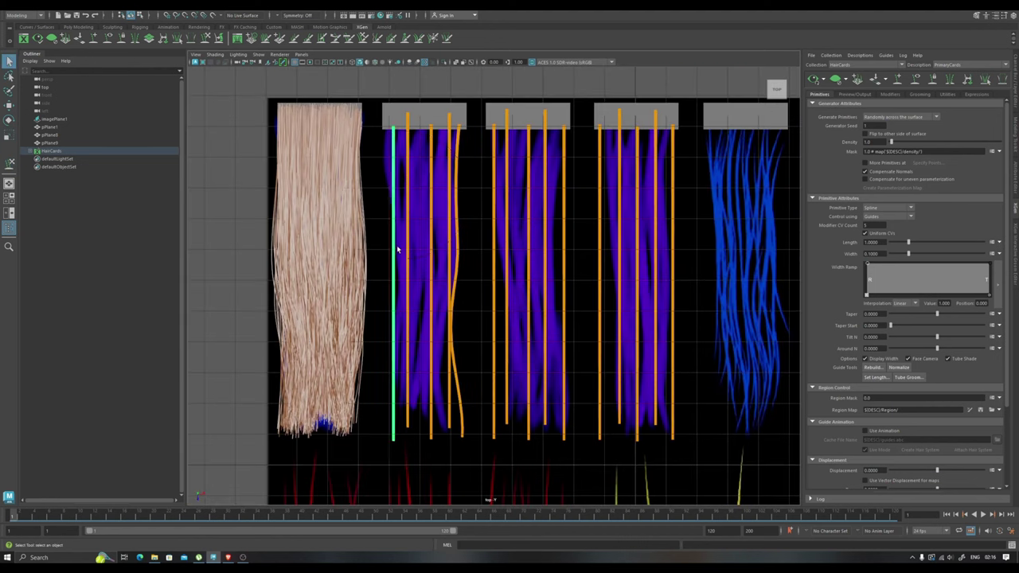
{"action": "middle_click_drag", "start_coordinate": [414, 409], "coordinate": [411, 381], "text": "alt"}
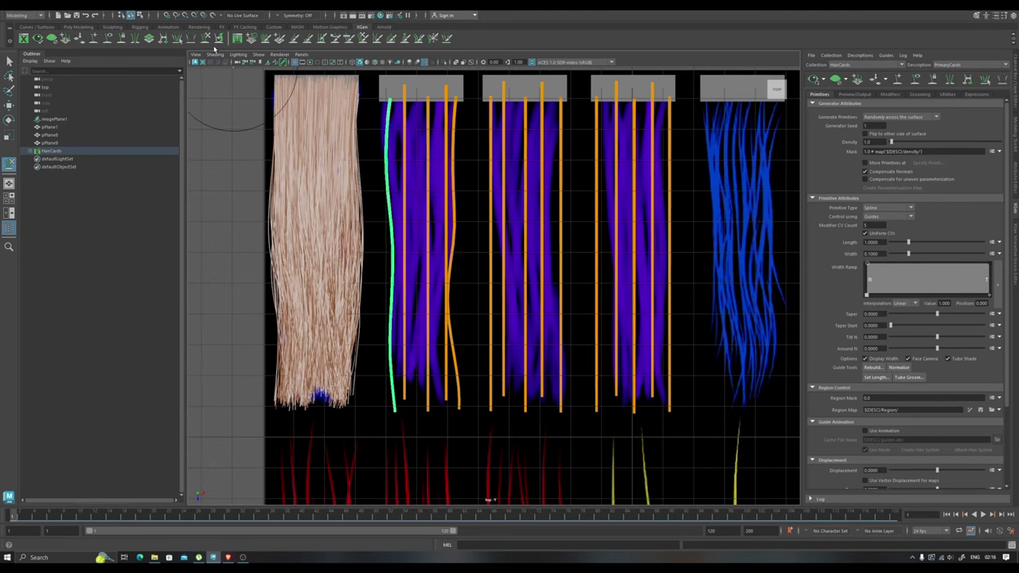
Sculpt the remaining straight guides on the second card into wavy curves
{"action": "key", "text": "q"}
{"action": "left_click", "coordinate": [405, 320]}
{"action": "key", "text": "y"}
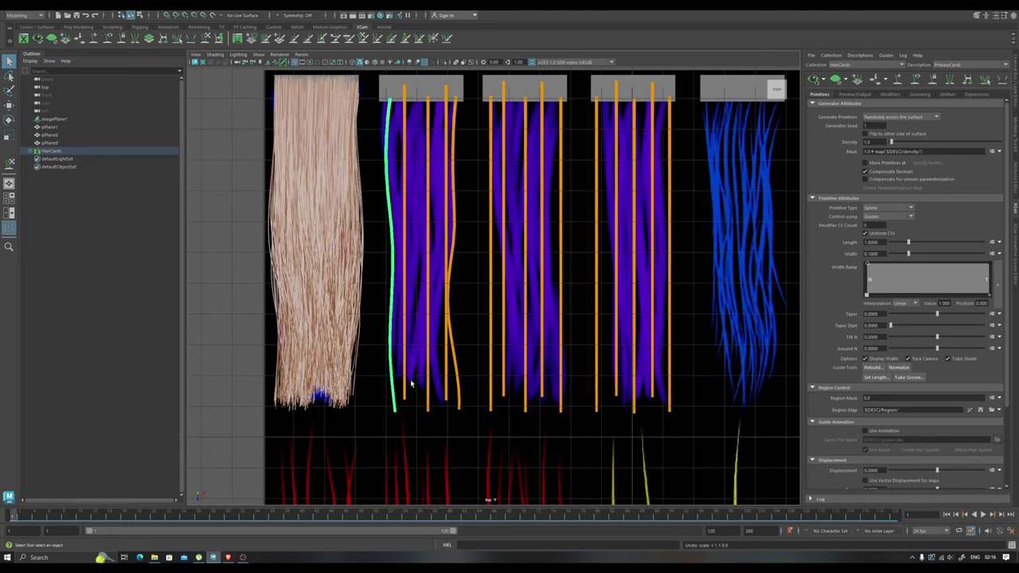
{"action": "left_click_drag", "start_coordinate": [396, 335], "coordinate": [408, 151]}
{"action": "left_click", "coordinate": [426, 223]}
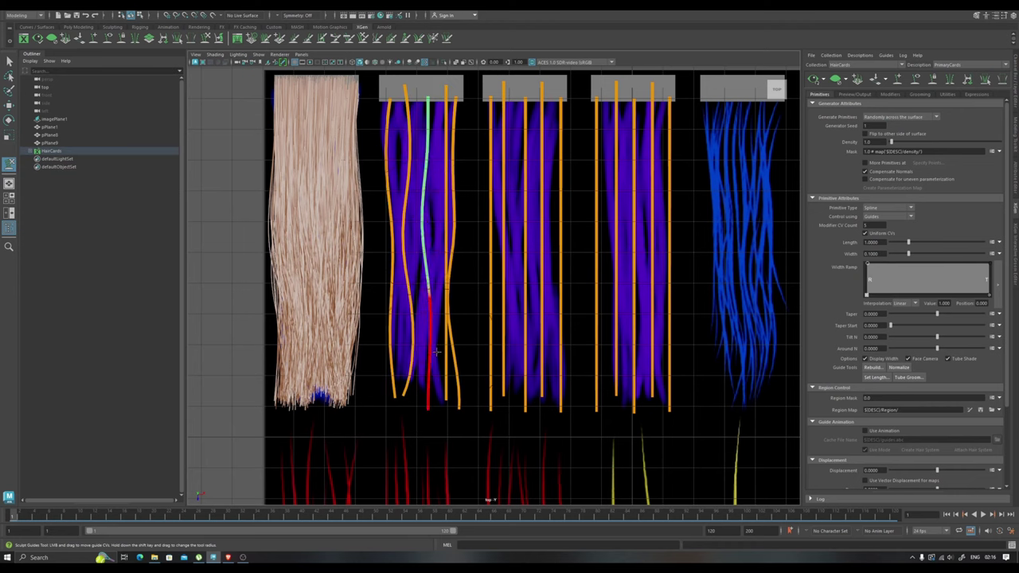
{"action": "left_click_drag", "start_coordinate": [436, 352], "coordinate": [434, 239]}
{"action": "left_click", "coordinate": [450, 318]}
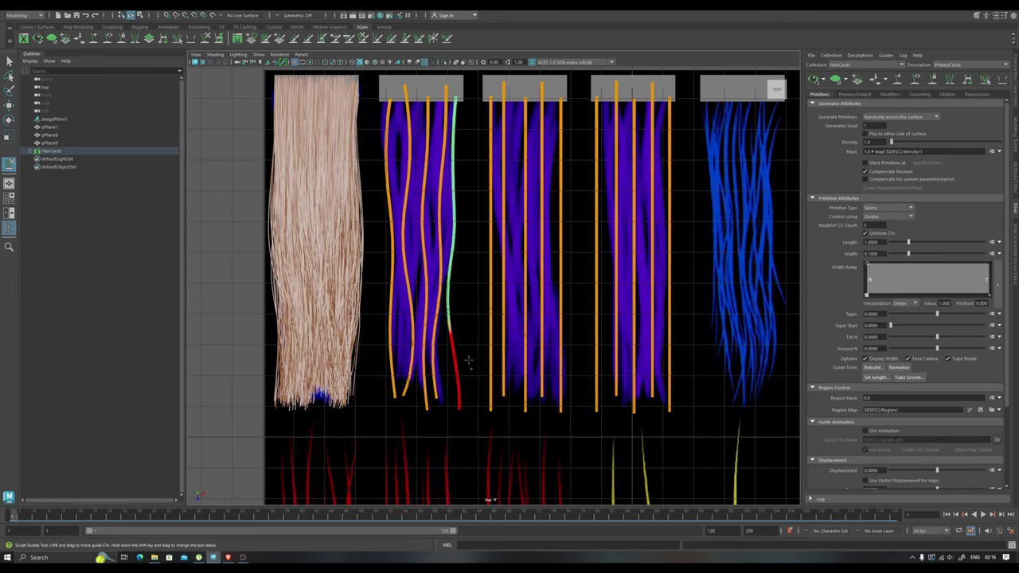
{"action": "scroll", "coordinate": [458, 203], "scroll_direction": "down", "scroll_amount": 1}
{"action": "middle_click_drag", "start_coordinate": [458, 203], "coordinate": [434, 255], "text": "alt"}
Curve the leftmost and middle guides of the third card
{"action": "left_click", "coordinate": [455, 383]}
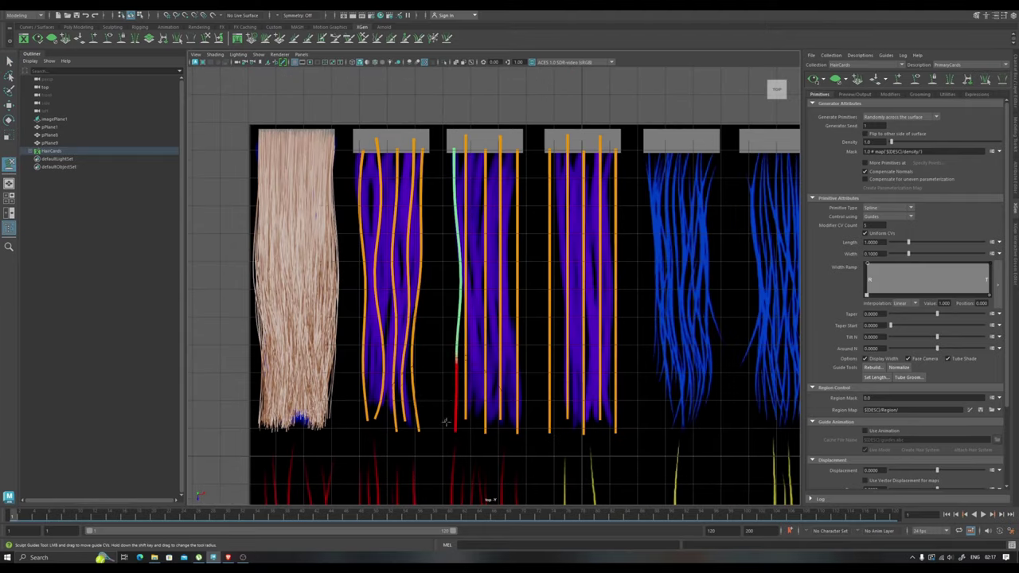
{"action": "mouse_move", "coordinate": [468, 398]}
{"action": "left_mouse_down"}
{"action": "mouse_move", "coordinate": [466, 234]}
{"action": "mouse_move", "coordinate": [463, 311]}
{"action": "left_mouse_up"}
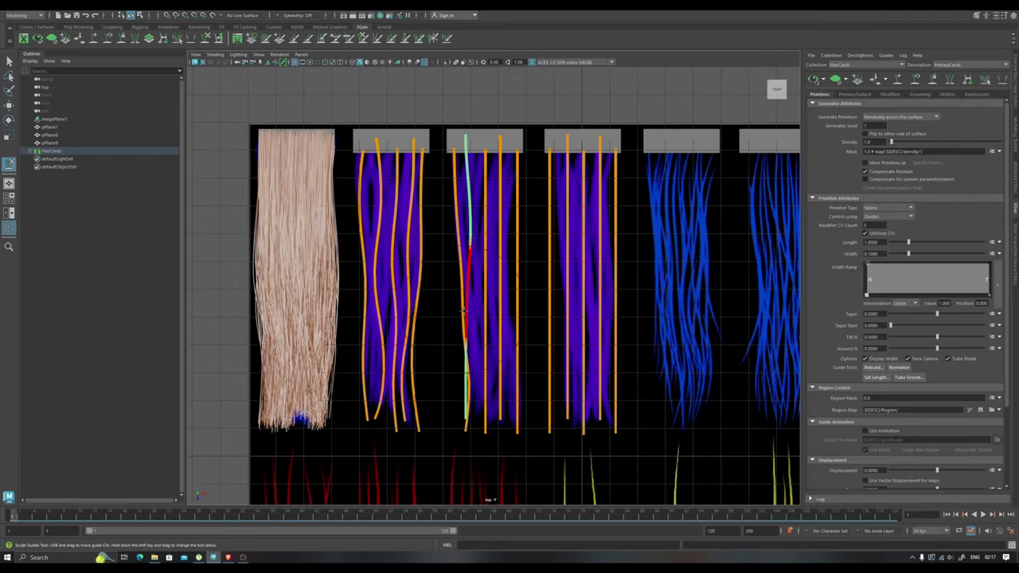
{"action": "mouse_move", "coordinate": [468, 405]}
{"action": "left_mouse_down"}
{"action": "mouse_move", "coordinate": [467, 334]}
{"action": "mouse_move", "coordinate": [459, 374]}
{"action": "left_mouse_up"}
{"action": "scroll", "coordinate": [446, 334], "scroll_direction": "down", "scroll_amount": 1}
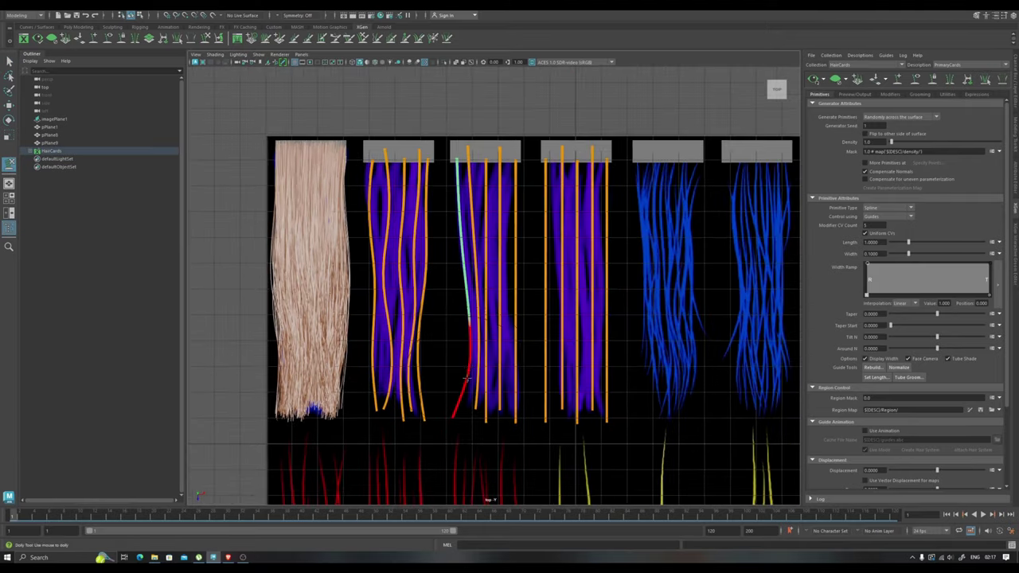
{"action": "middle_click_drag", "start_coordinate": [442, 322], "coordinate": [425, 293], "text": "alt"}
{"action": "left_click", "coordinate": [497, 389]}
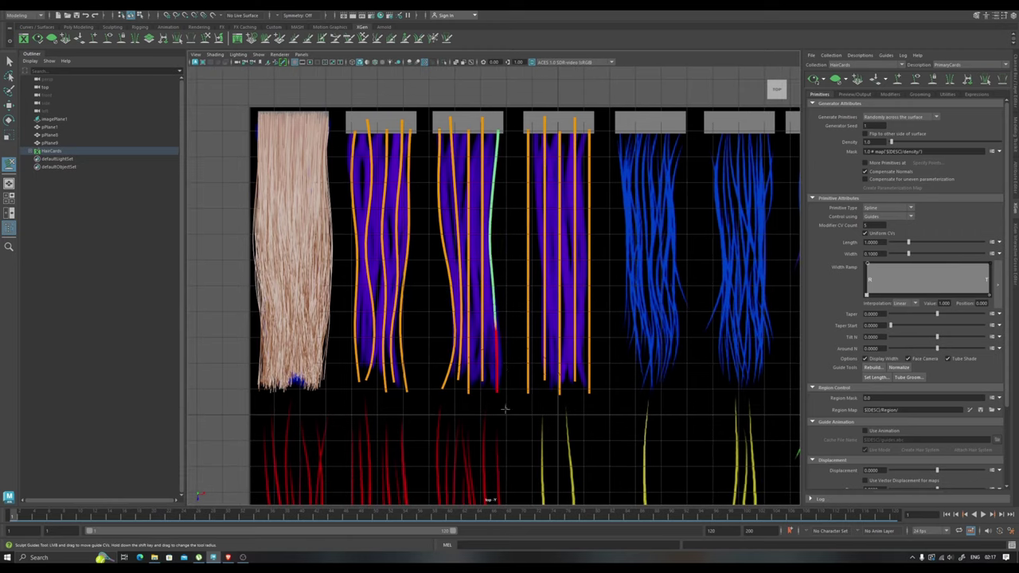
{"action": "left_click", "coordinate": [482, 199]}
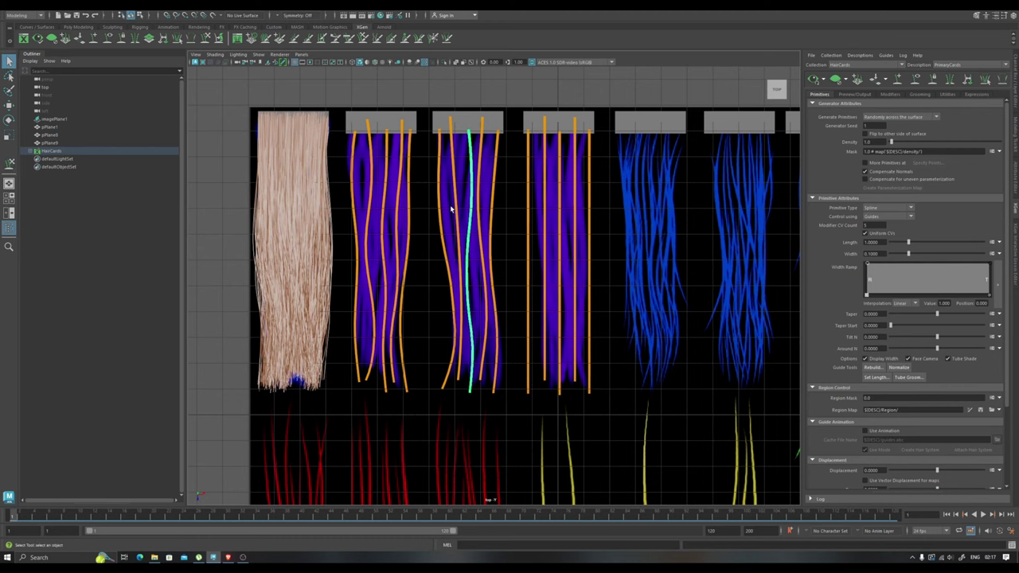
{"action": "middle_click_drag", "start_coordinate": [536, 318], "coordinate": [461, 306], "text": "alt"}
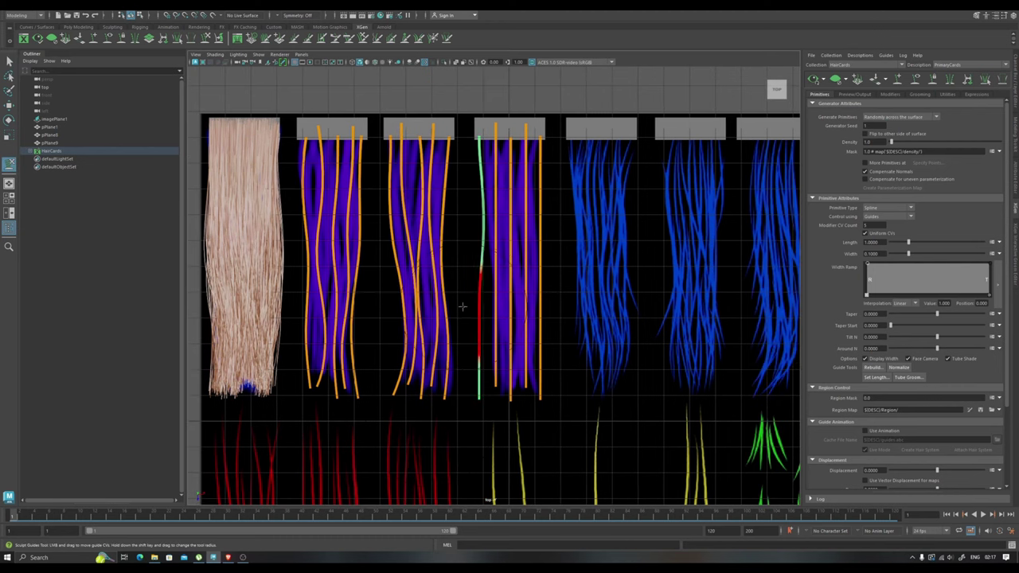
Pull the fourth card's leftmost guide to the left and ready its middle guide for sculpting
{"action": "left_click", "coordinate": [539, 211]}
{"action": "left_click", "coordinate": [487, 319]}
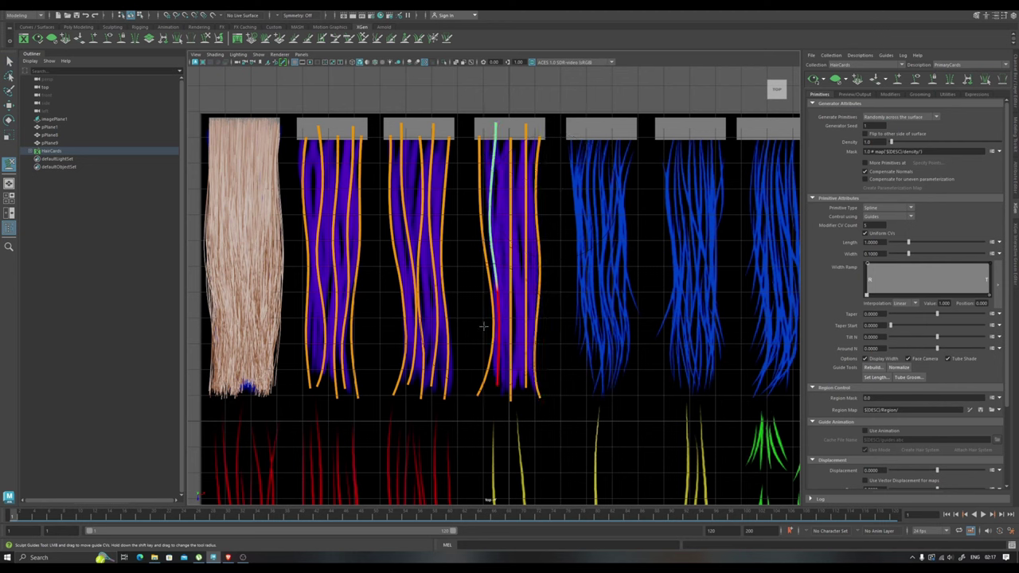
{"action": "left_click_drag", "start_coordinate": [505, 424], "coordinate": [483, 395]}
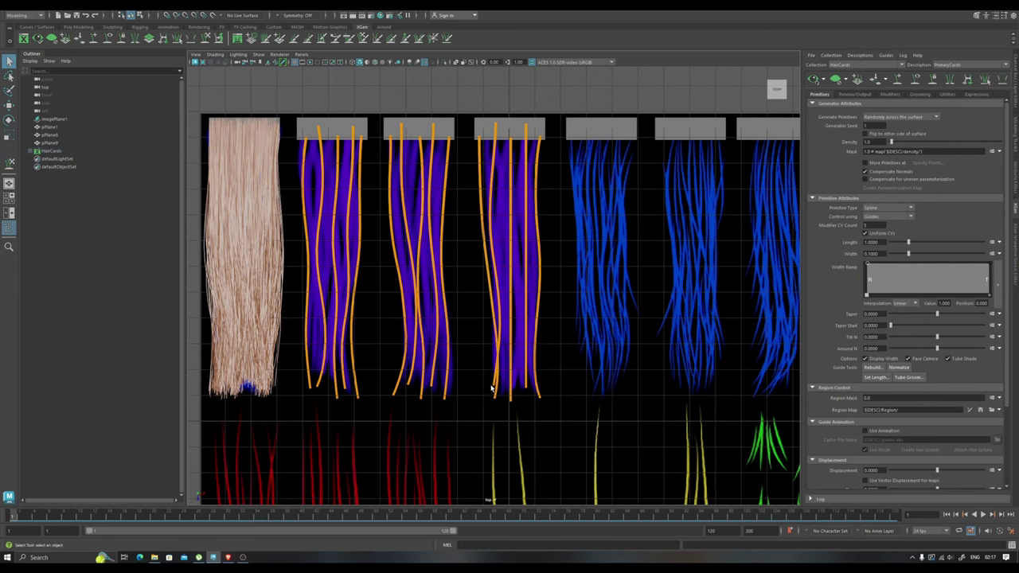
{"action": "key", "text": "q"}
{"action": "left_click", "coordinate": [507, 376]}
{"action": "key", "text": "y"}
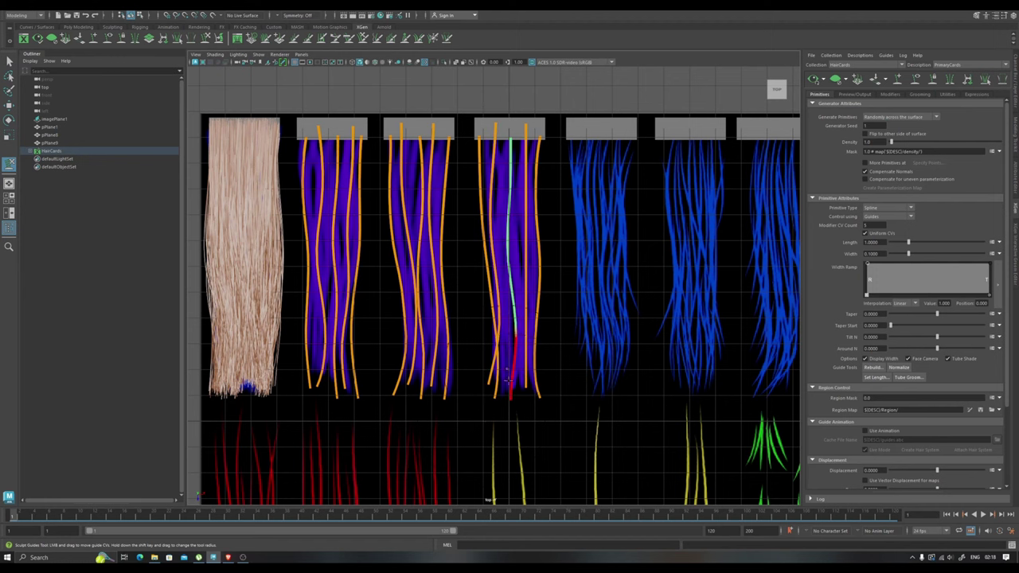
{"action": "scroll", "coordinate": [413, 308], "scroll_direction": "down", "scroll_amount": 3}
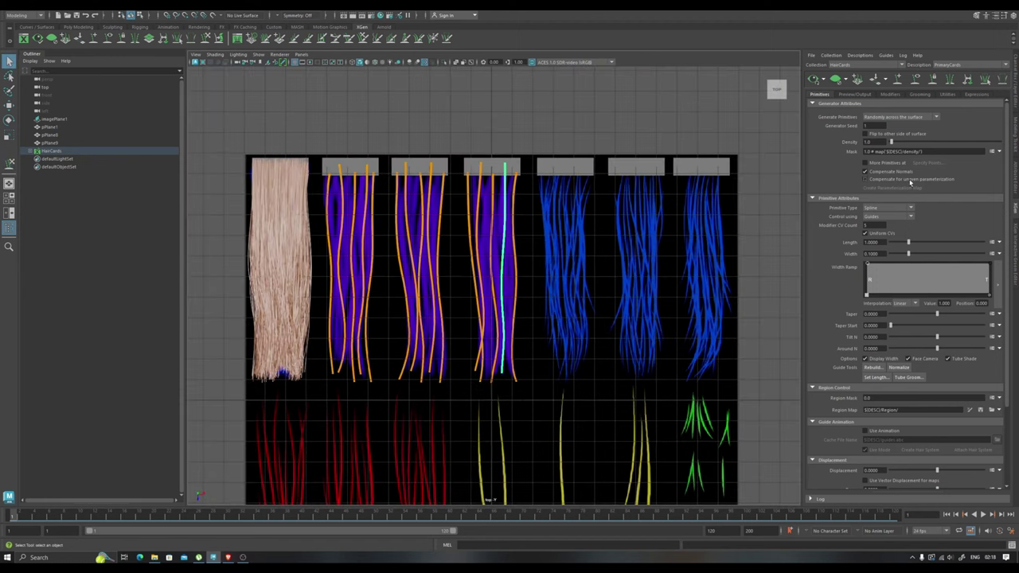
Thin the strands to width 0.02 and try higher density values such as 100
{"action": "left_click_drag", "start_coordinate": [892, 142], "coordinate": [924, 141]}
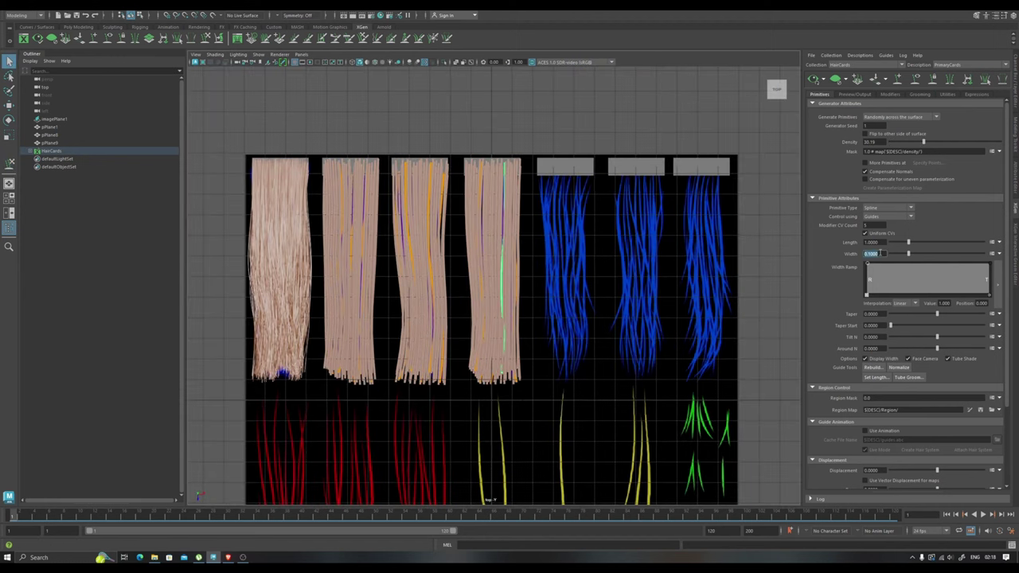
{"action": "type", "text": "0.02"}
{"action": "key", "text": "Return"}
{"action": "scroll", "coordinate": [494, 302], "scroll_direction": "up", "scroll_amount": 3}
{"action": "double_click", "coordinate": [872, 141]}
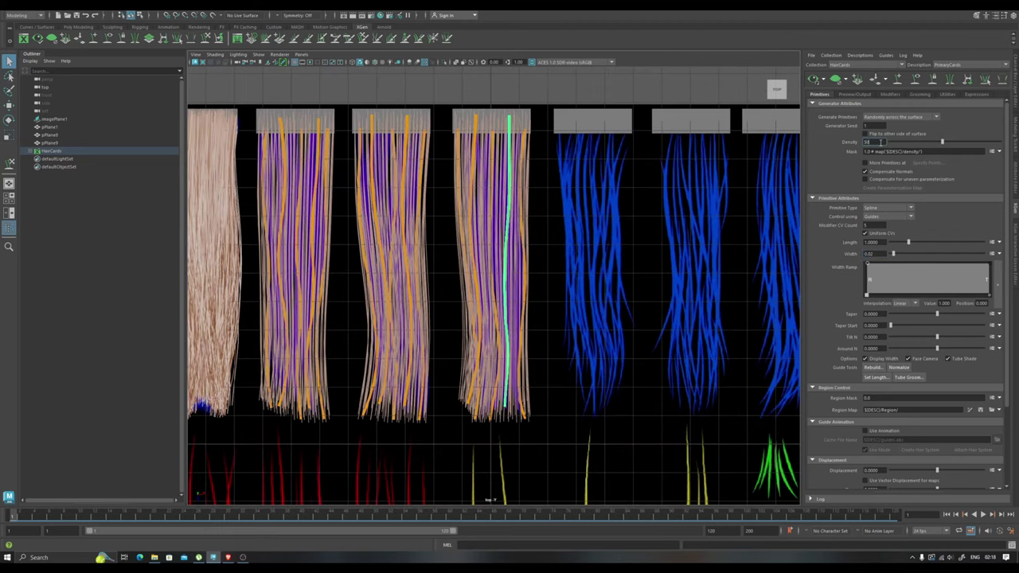
{"action": "type", "text": "100"}
{"action": "key", "text": "Return"}
{"action": "type", "text": "0"}
{"action": "key", "text": "Return"}
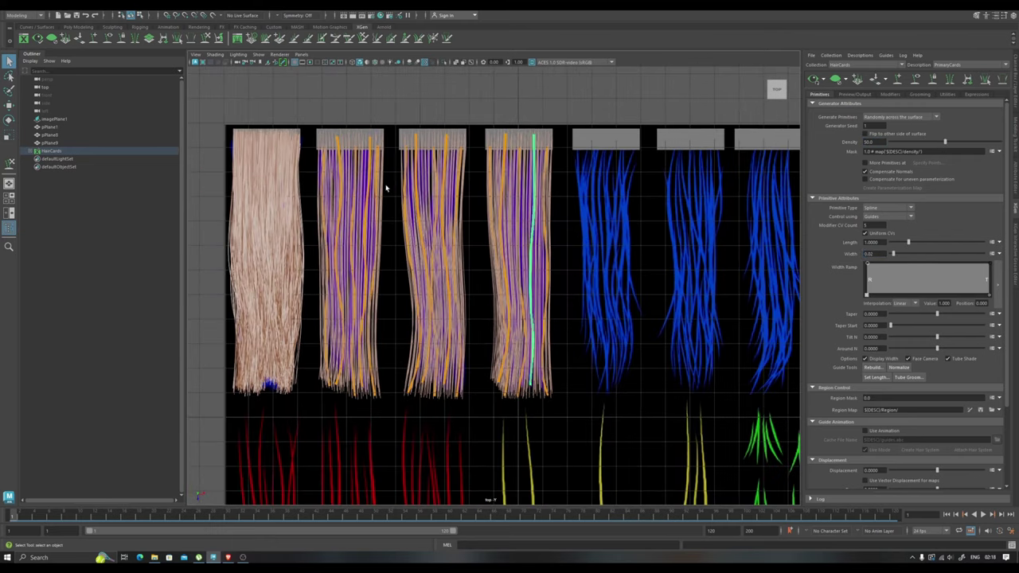
Settle the hair density at 10 and move to the XGen Modifiers settings
{"action": "left_click", "coordinate": [54, 119]}
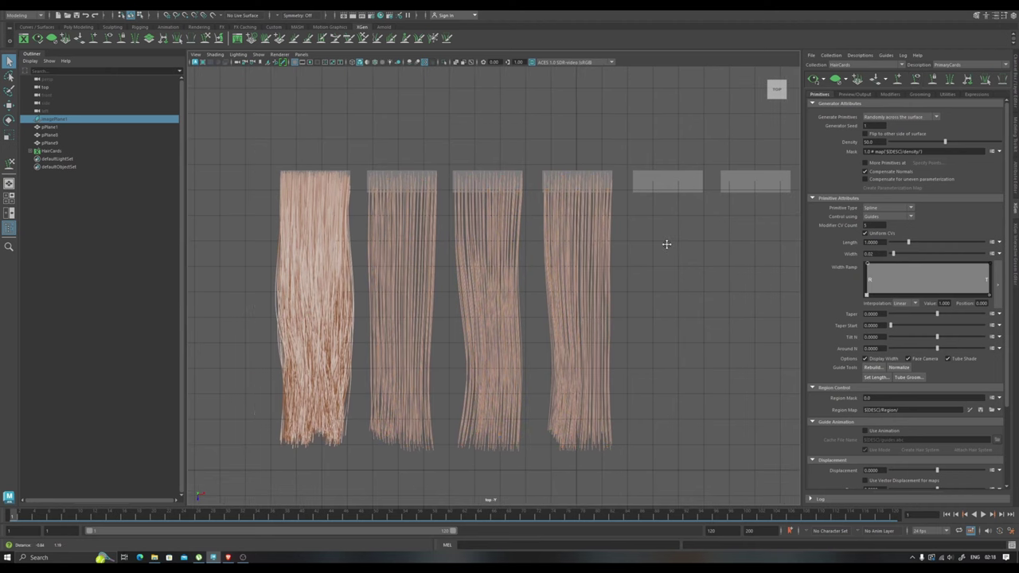
{"action": "scroll", "coordinate": [667, 243], "scroll_direction": "up", "scroll_amount": 3}
{"action": "left_click", "coordinate": [877, 140]}
{"action": "type", "text": "10"}
{"action": "key", "text": "Return"}
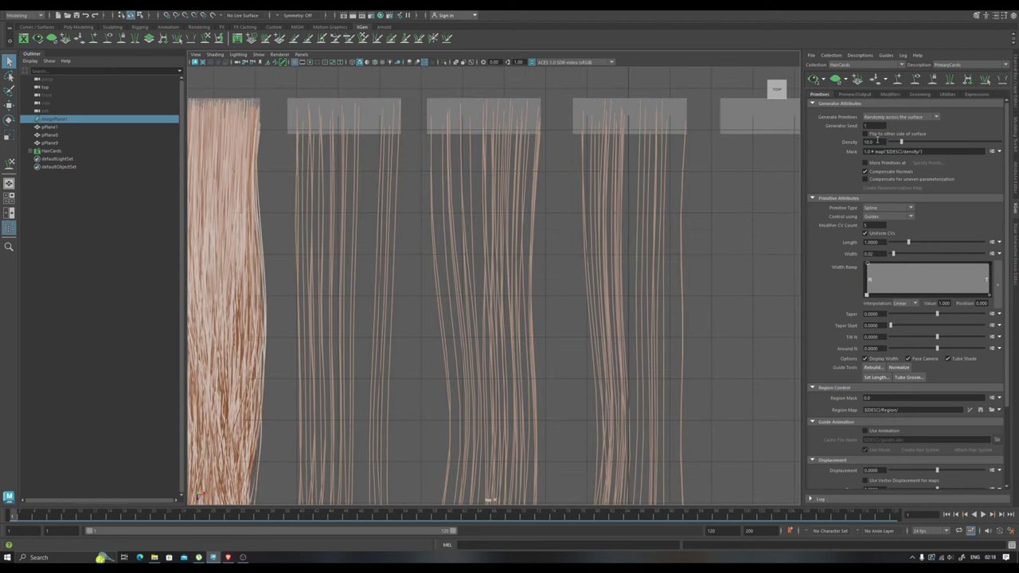
{"action": "scroll", "coordinate": [642, 220], "scroll_direction": "down", "scroll_amount": 3}
{"action": "left_click", "coordinate": [890, 94]}
Add a Clumping modifier and save its generated clump maps
{"action": "left_click", "coordinate": [814, 113]}
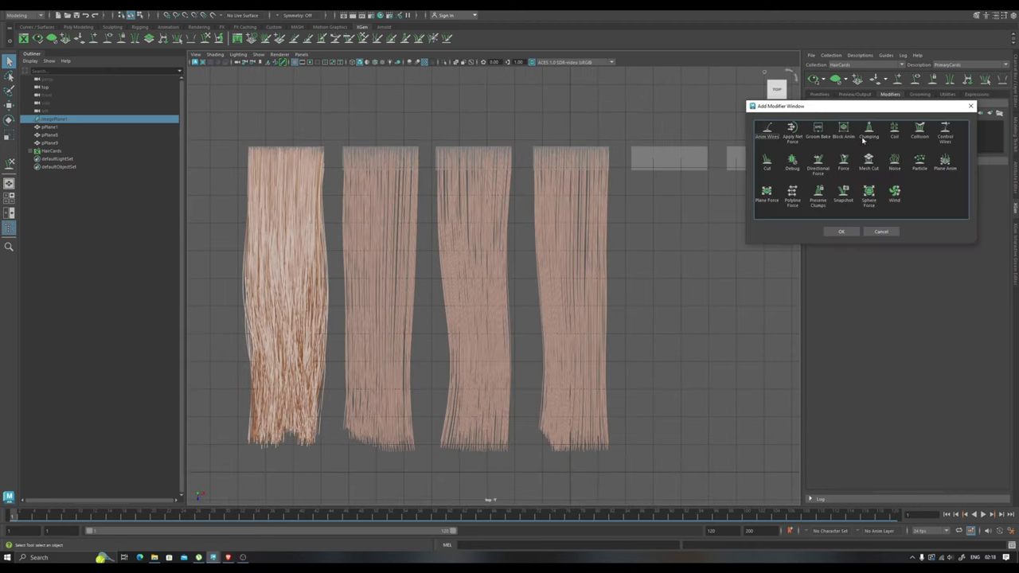
{"action": "left_click", "coordinate": [869, 129]}
{"action": "left_click", "coordinate": [841, 231]}
{"action": "left_click", "coordinate": [989, 345]}
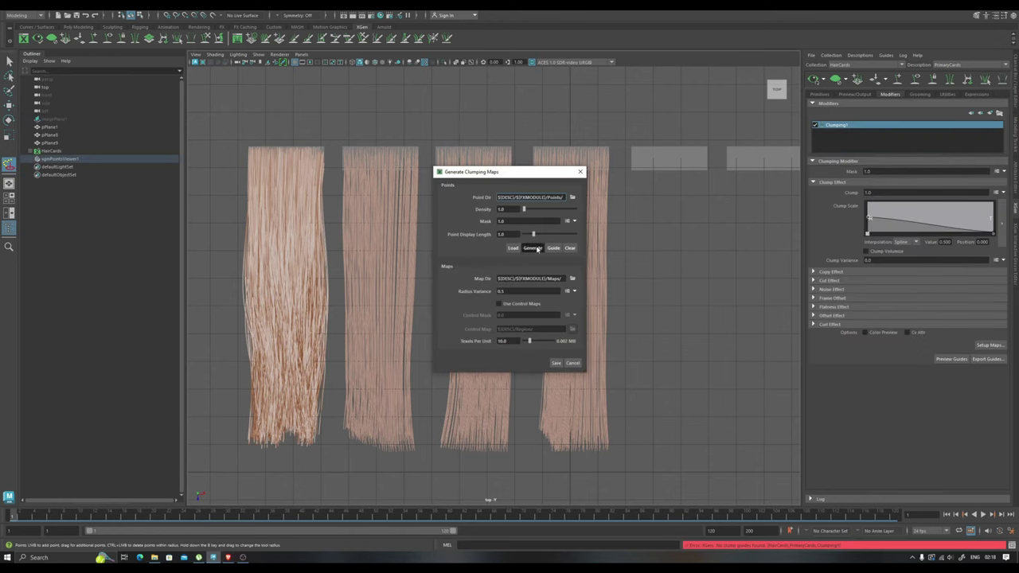
{"action": "left_click", "coordinate": [557, 364]}
{"action": "scroll", "coordinate": [627, 331], "scroll_direction": "up", "scroll_amount": 2}
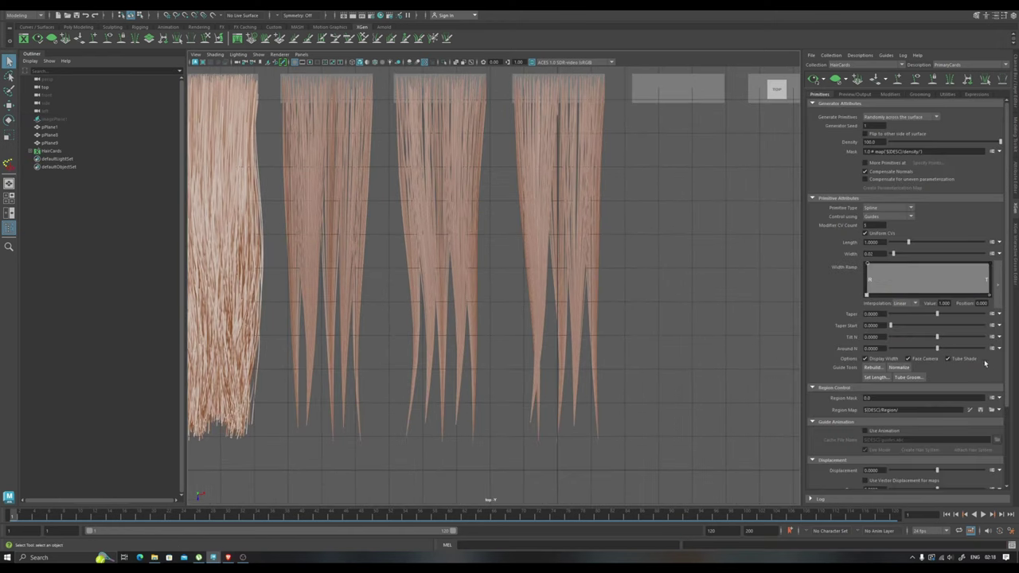
Set the Modifier CV Count to 20 in the primitive attributes
{"action": "left_click", "coordinate": [890, 94]}
{"action": "scroll", "coordinate": [655, 243], "scroll_direction": "down", "scroll_amount": 2}
{"action": "scroll", "coordinate": [655, 243], "scroll_direction": "up", "scroll_amount": 3}
{"action": "left_click", "coordinate": [819, 94]}
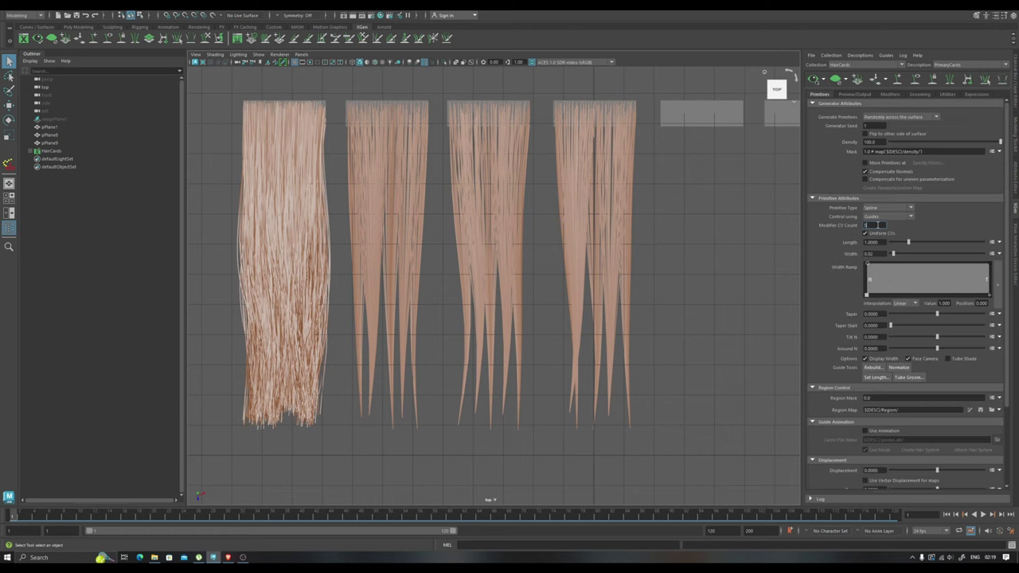
{"action": "double_click", "coordinate": [870, 225]}
{"action": "type", "text": "20"}
{"action": "key", "text": "Return"}
Add a second Clumping modifier and save maps for Clumping2
{"action": "left_click", "coordinate": [891, 94]}
{"action": "left_click", "coordinate": [990, 113]}
{"action": "left_click", "coordinate": [868, 129]}
{"action": "left_click", "coordinate": [841, 231]}
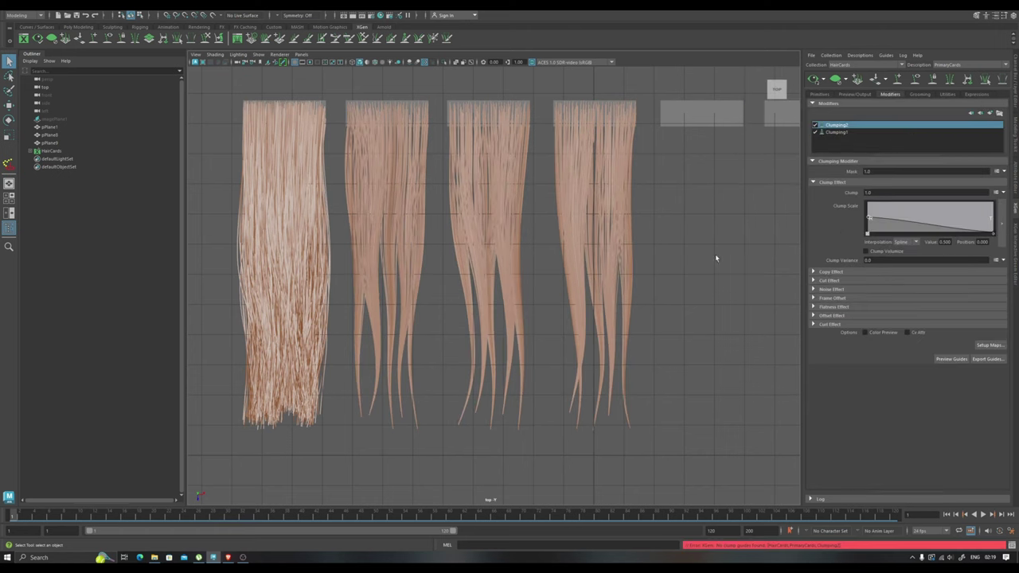
{"action": "left_click", "coordinate": [990, 346]}
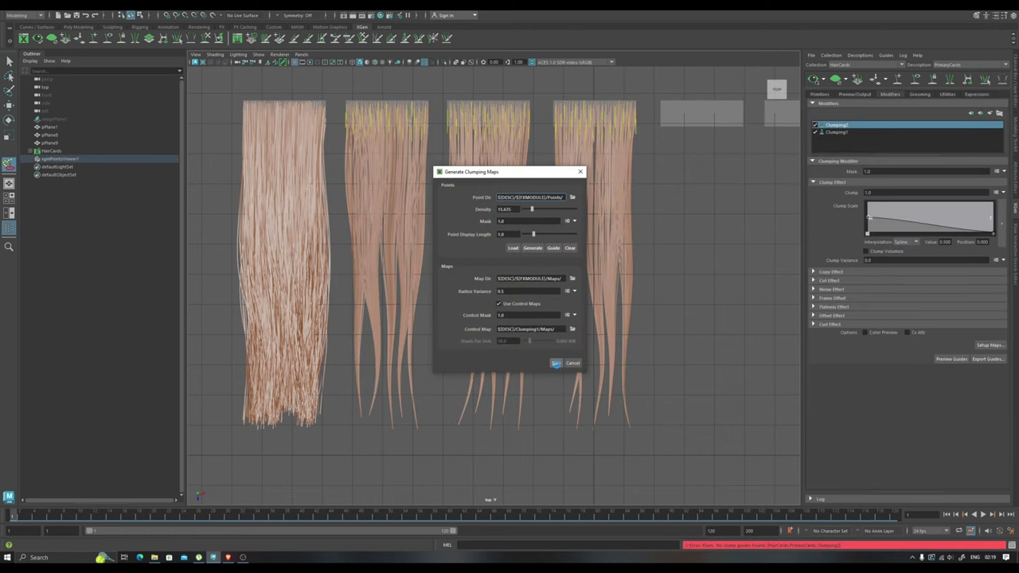
{"action": "left_click", "coordinate": [557, 363]}
{"action": "scroll", "coordinate": [716, 278], "scroll_direction": "up", "scroll_amount": 1}
Lower the tip end of Clumping1's Clump Scale curve
{"action": "left_click", "coordinate": [837, 132]}
{"action": "left_click_drag", "start_coordinate": [993, 219], "coordinate": [995, 233]}
{"action": "scroll", "coordinate": [734, 263], "scroll_direction": "down", "scroll_amount": 2}
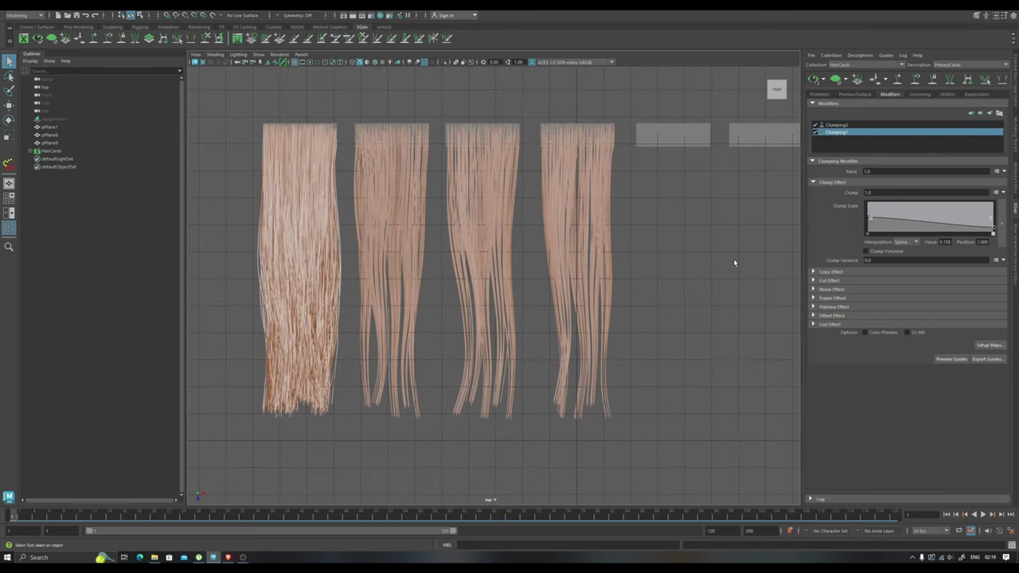
{"action": "left_click", "coordinate": [999, 113]}
Add Cut and Noise modifiers, giving the noise frequency 2 and a new magnitude
{"action": "left_click", "coordinate": [842, 231]}
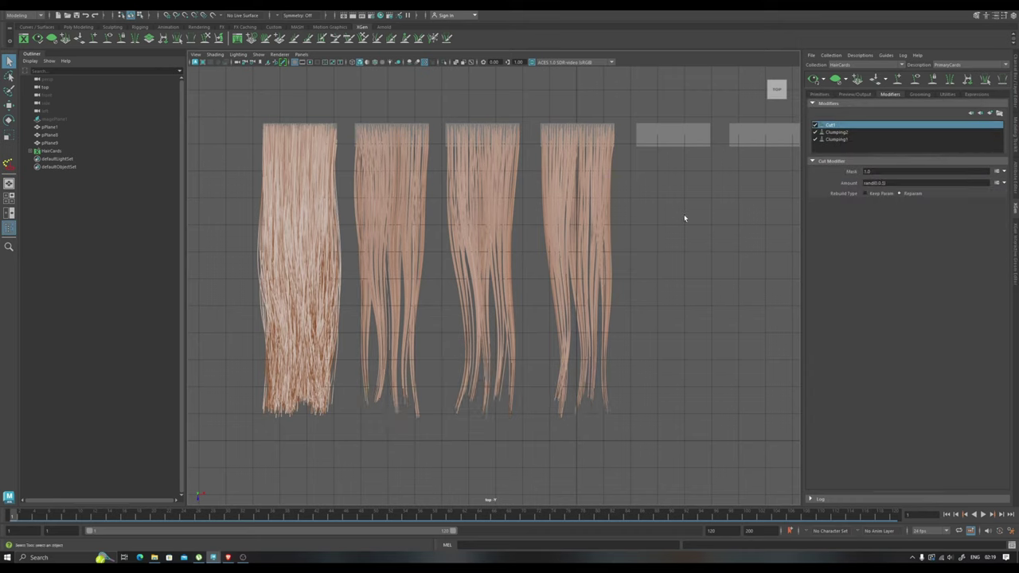
{"action": "scroll", "coordinate": [630, 210], "scroll_direction": "up", "scroll_amount": 1}
{"action": "left_click", "coordinate": [990, 114]}
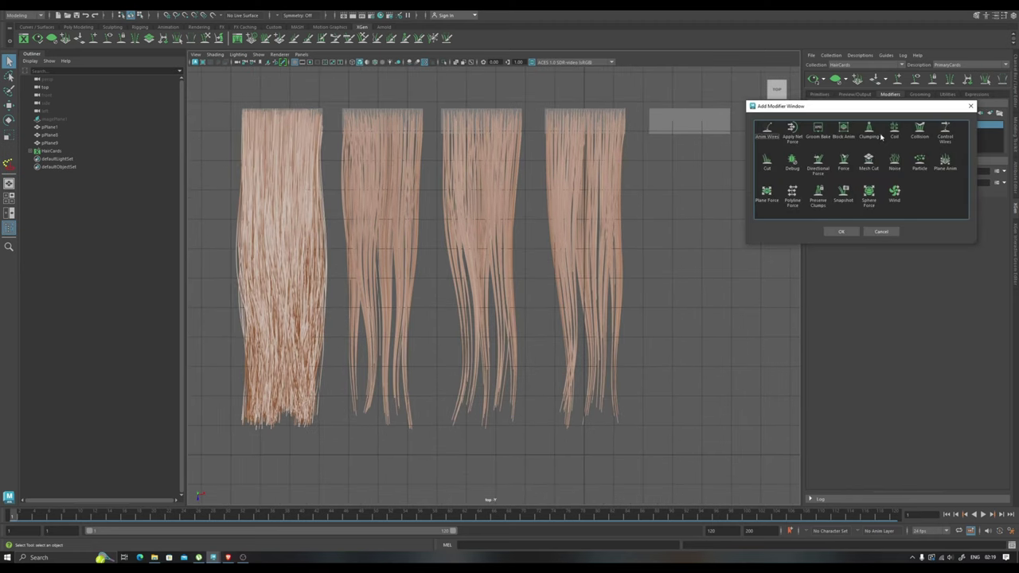
{"action": "left_click", "coordinate": [842, 232]}
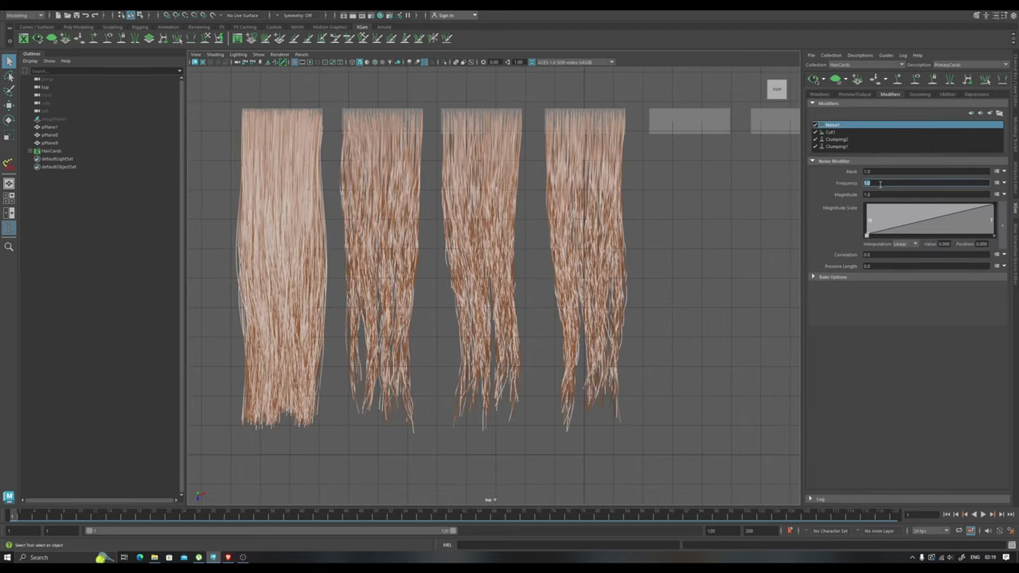
{"action": "type", "text": "2"}
{"action": "key", "text": "Tab"}
{"action": "type", "text": "2"}
{"action": "key", "text": "Return"}
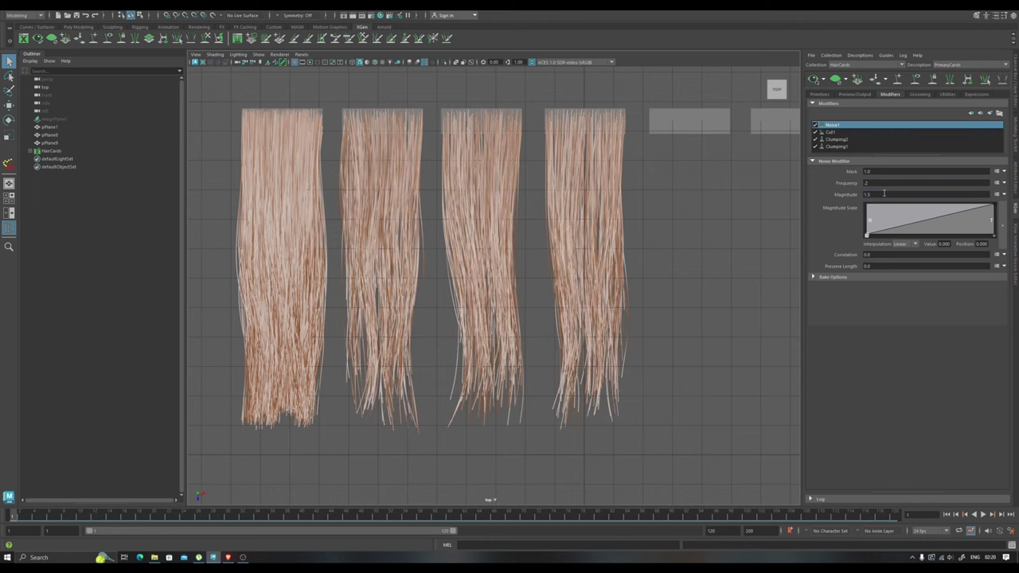
Review the Clumping1, Clumping2 and Noise1 settings, then return to primitive attributes
{"action": "left_click", "coordinate": [836, 146]}
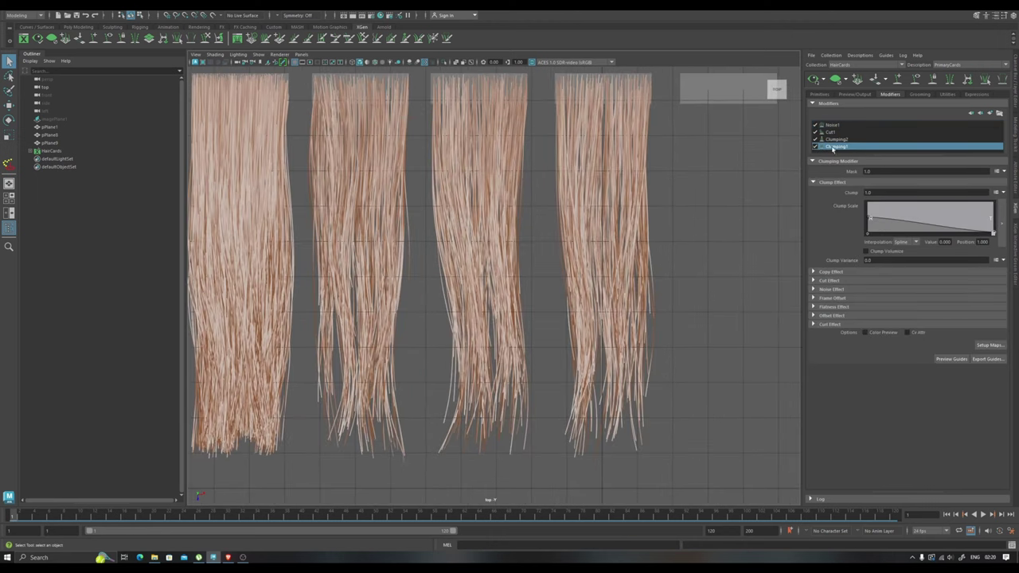
{"action": "left_click", "coordinate": [837, 139]}
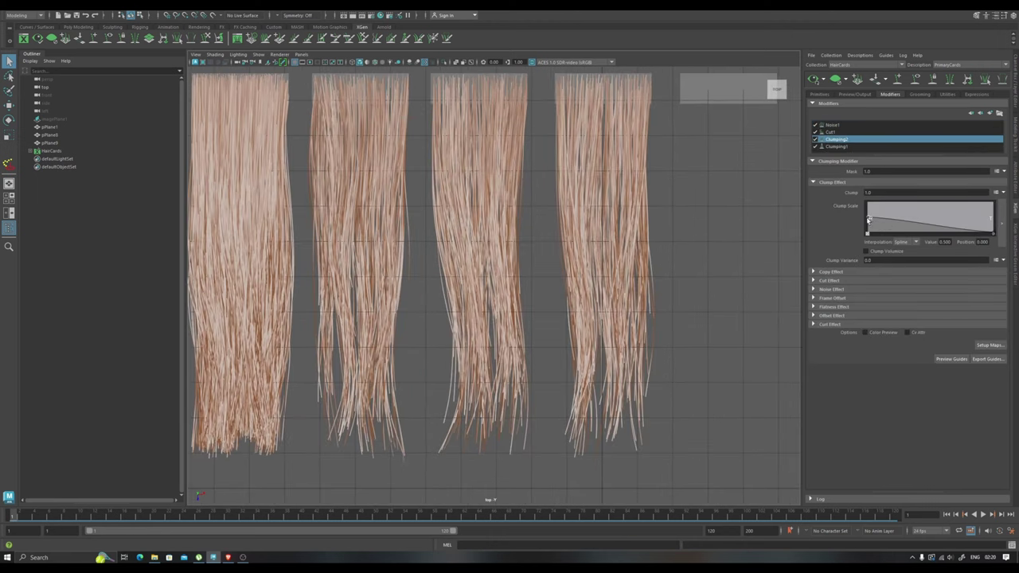
{"action": "left_click", "coordinate": [832, 126]}
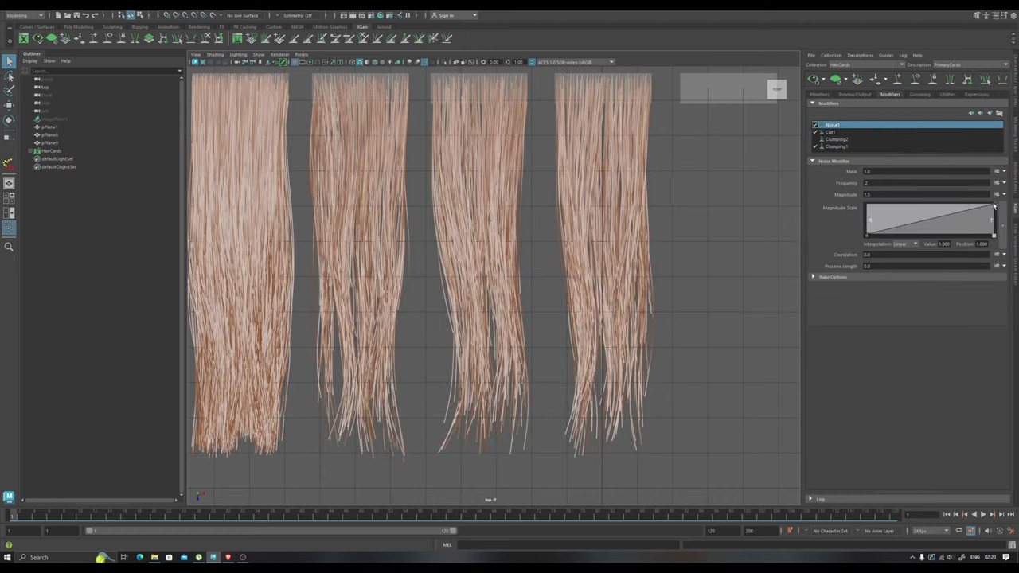
{"action": "scroll", "coordinate": [637, 250], "scroll_direction": "down", "scroll_amount": 3}
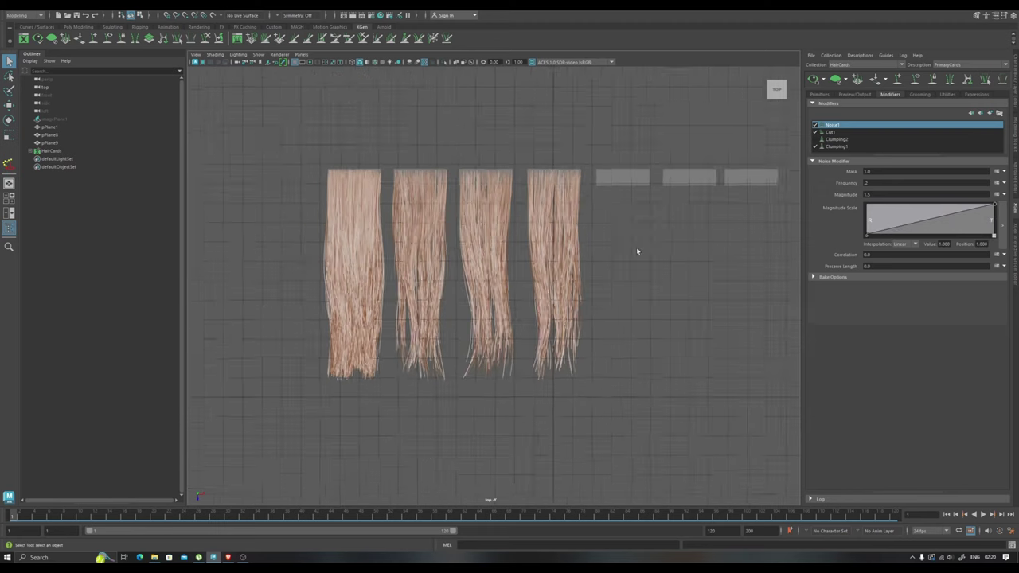
{"action": "scroll", "coordinate": [638, 251], "scroll_direction": "up", "scroll_amount": 2}
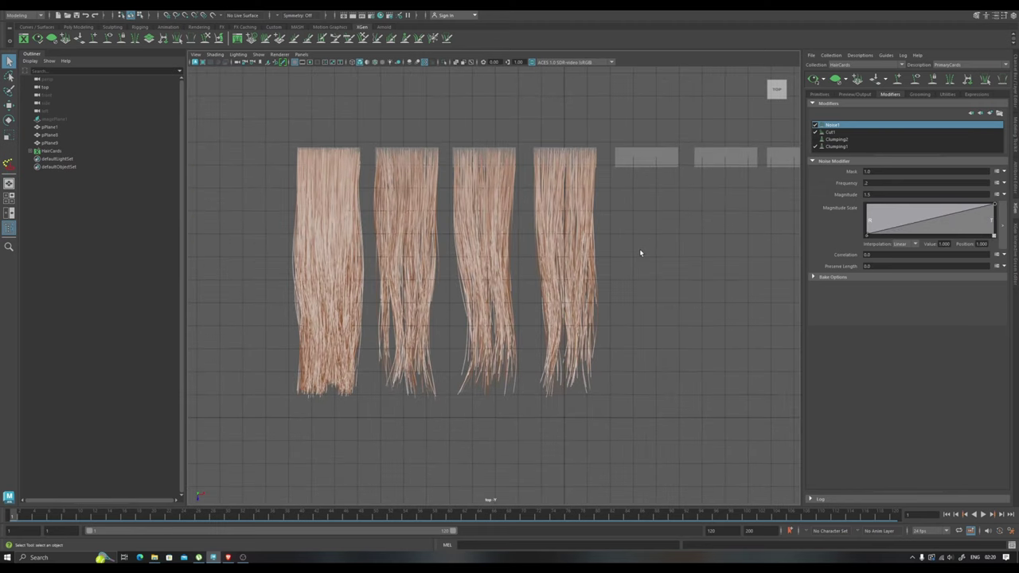
{"action": "left_click", "coordinate": [820, 94]}
Raise the hair density to 70, then 100, and restore textured shading
{"action": "type", "text": "5"}
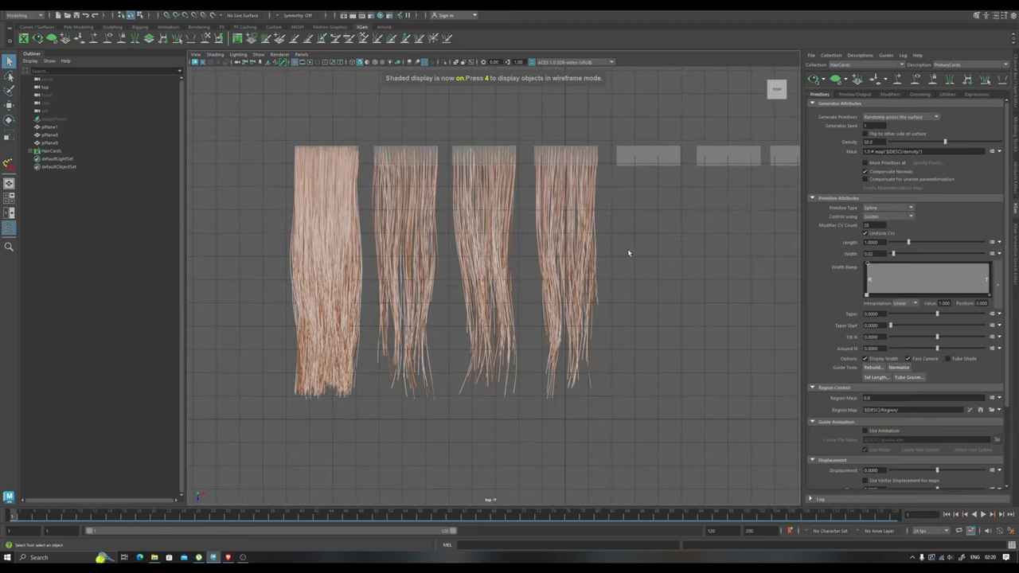
{"action": "type", "text": "7"}
{"action": "type", "text": "70"}
{"action": "key", "text": "Return"}
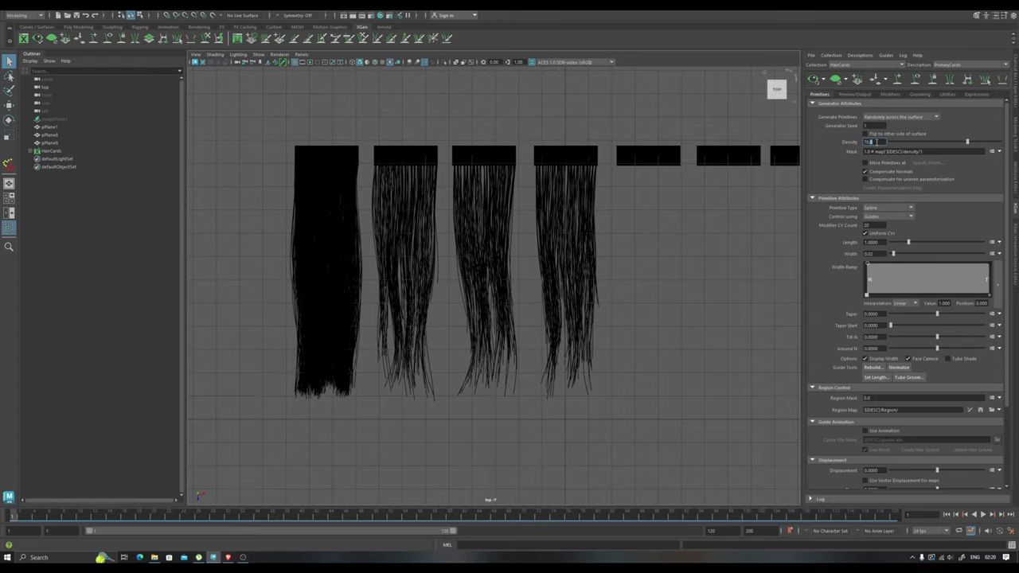
{"action": "scroll", "coordinate": [553, 248], "scroll_direction": "up", "scroll_amount": 4}
{"action": "scroll", "coordinate": [552, 185], "scroll_direction": "down", "scroll_amount": 5}
{"action": "double_click", "coordinate": [872, 142]}
{"action": "type", "text": "100"}
{"action": "key", "text": "Return"}
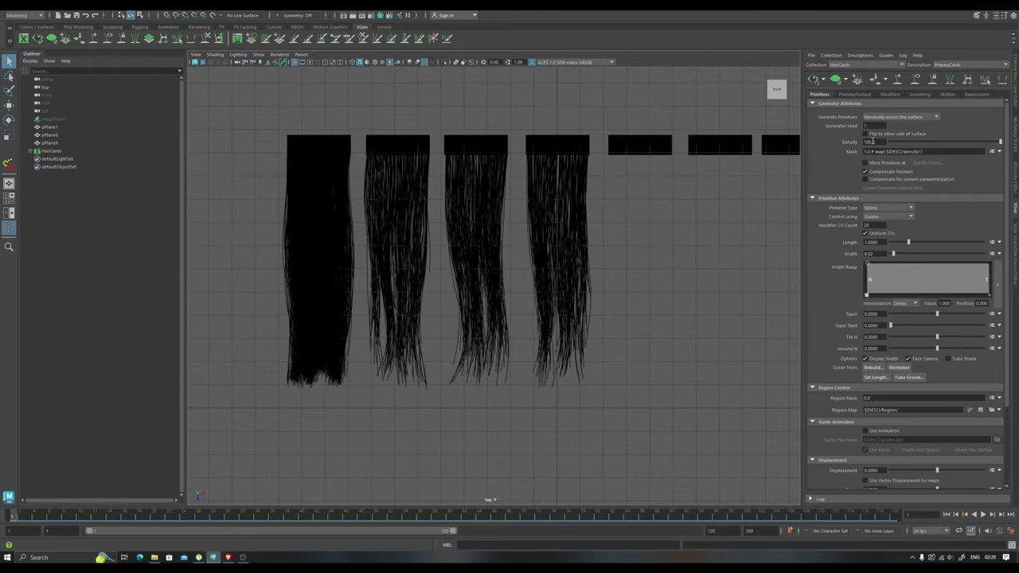
{"action": "key", "text": "6"}
Sculpt the lower part of one guide on the card
{"action": "scroll", "coordinate": [637, 248], "scroll_direction": "up", "scroll_amount": 2}
{"action": "scroll", "coordinate": [644, 247], "scroll_direction": "down", "scroll_amount": 3}
{"action": "scroll", "coordinate": [630, 231], "scroll_direction": "up", "scroll_amount": 5}
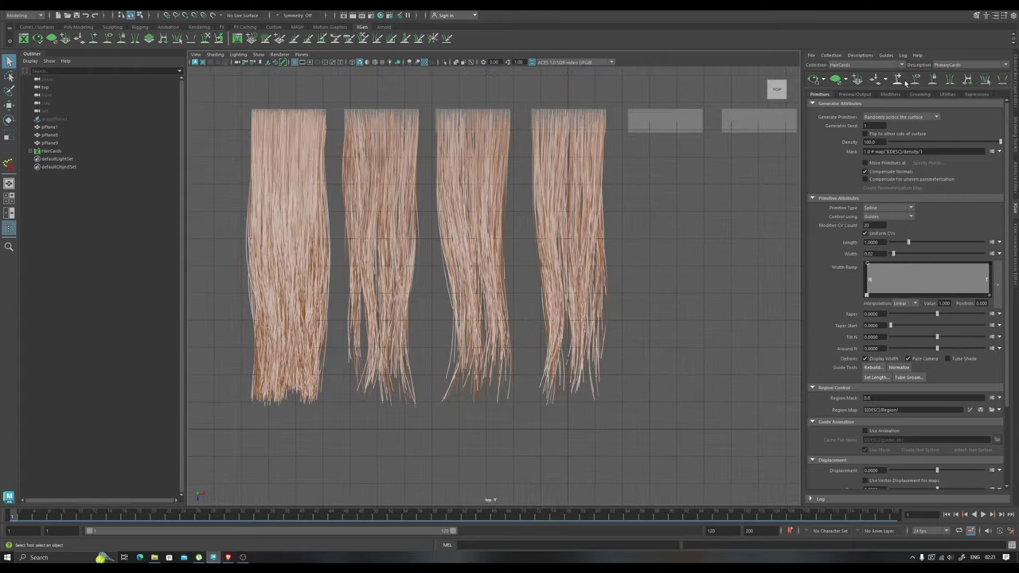
{"action": "middle_click_drag", "start_coordinate": [613, 203], "coordinate": [584, 273], "text": "alt"}
{"action": "left_click", "coordinate": [825, 81]}
{"action": "scroll", "coordinate": [586, 228], "scroll_direction": "down", "scroll_amount": 2}
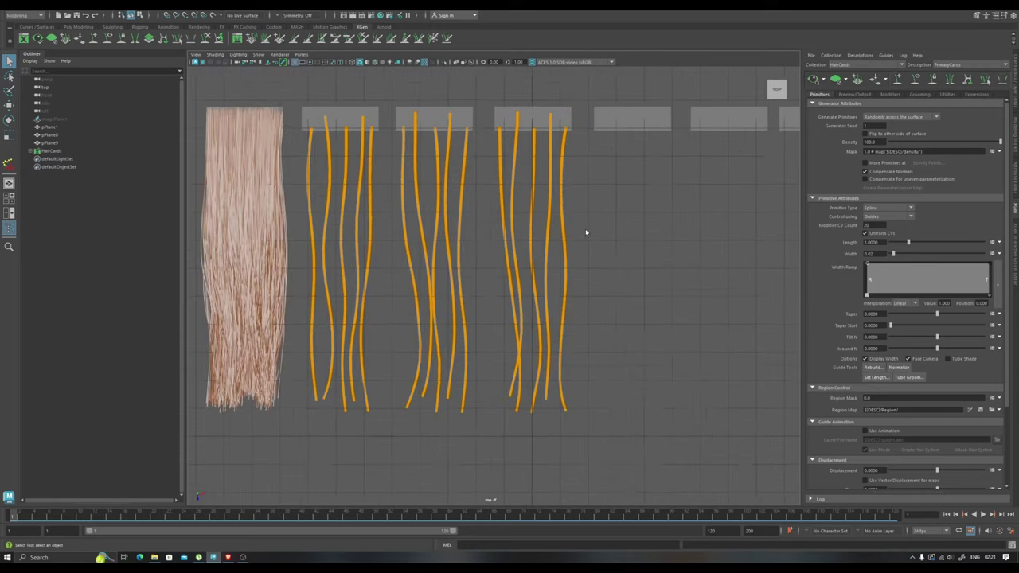
{"action": "mouse_move", "coordinate": [524, 212]}
{"action": "left_mouse_down"}
{"action": "mouse_move", "coordinate": [505, 231]}
{"action": "mouse_move", "coordinate": [516, 381]}
{"action": "mouse_move", "coordinate": [468, 488]}
{"action": "left_mouse_up"}
{"action": "left_click", "coordinate": [814, 80]}
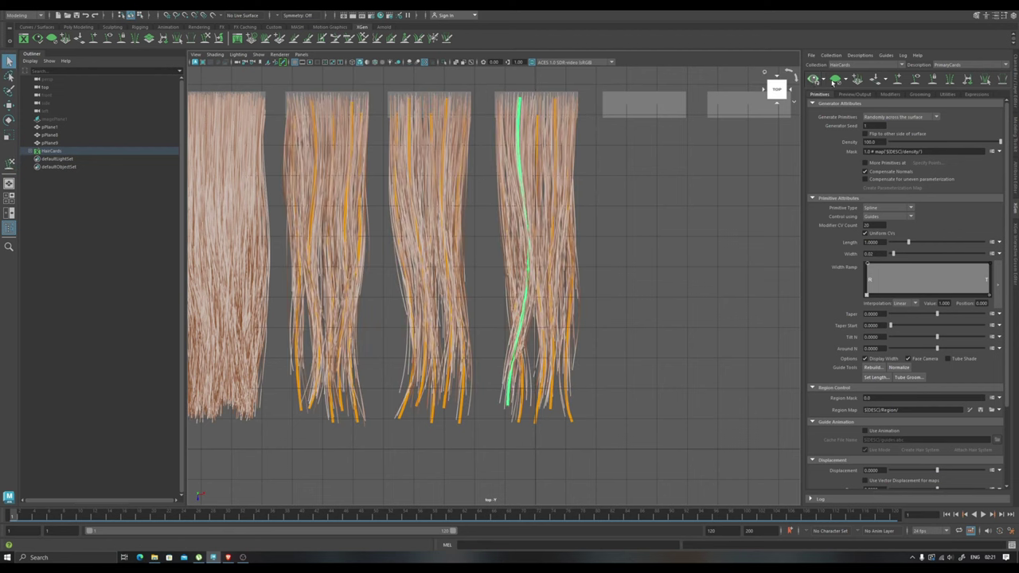
Reshape the green guide's lower part, then disable Noise1 to compare the clumps
{"action": "key", "text": "y"}
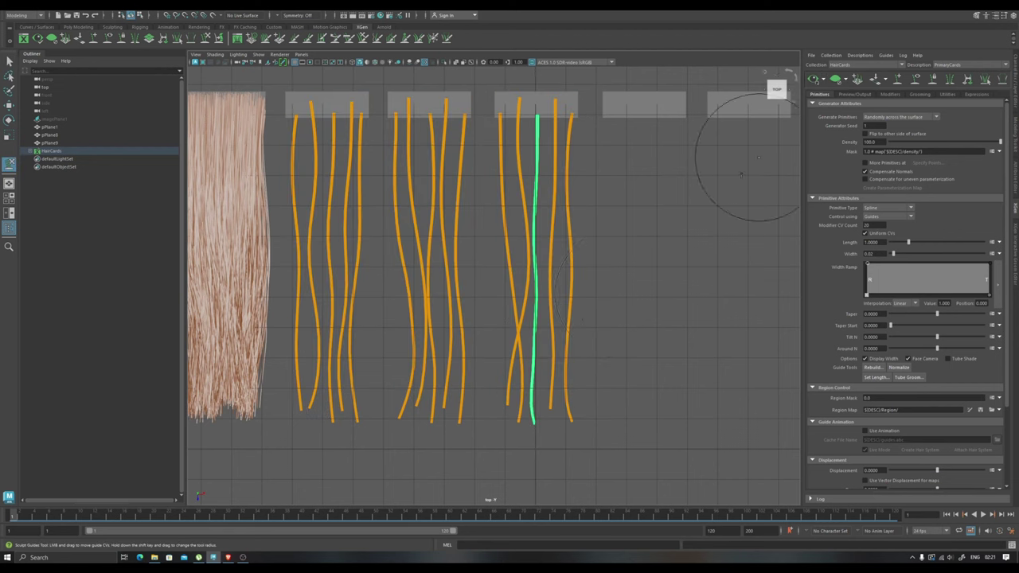
{"action": "middle_click_drag", "start_coordinate": [549, 468], "coordinate": [531, 381], "text": "alt"}
{"action": "mouse_move", "coordinate": [531, 381]}
{"action": "left_mouse_down"}
{"action": "mouse_move", "coordinate": [534, 269]}
{"action": "mouse_move", "coordinate": [471, 158]}
{"action": "mouse_move", "coordinate": [486, 254]}
{"action": "mouse_move", "coordinate": [547, 164]}
{"action": "mouse_move", "coordinate": [523, 337]}
{"action": "left_mouse_up"}
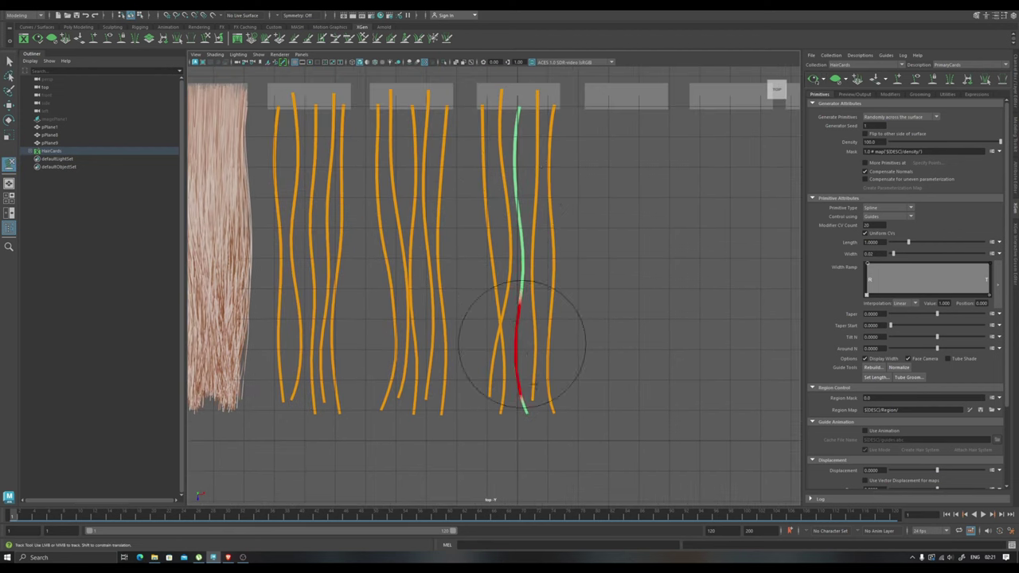
{"action": "key", "text": "q"}
{"action": "scroll", "coordinate": [624, 280], "scroll_direction": "up", "scroll_amount": 2}
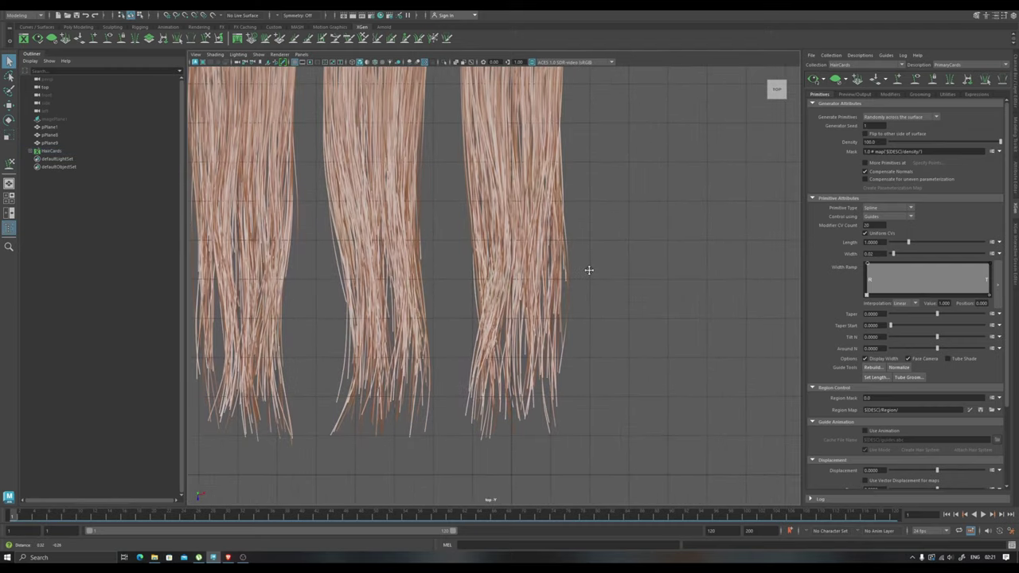
{"action": "scroll", "coordinate": [576, 273], "scroll_direction": "down", "scroll_amount": 4}
{"action": "scroll", "coordinate": [578, 274], "scroll_direction": "up", "scroll_amount": 2}
{"action": "scroll", "coordinate": [579, 274], "scroll_direction": "down", "scroll_amount": 2}
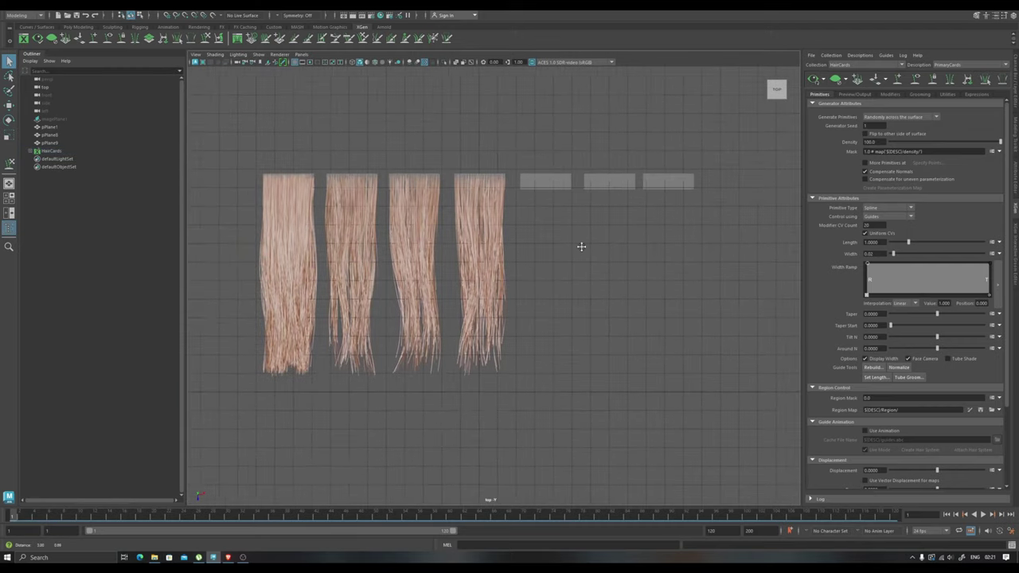
{"action": "scroll", "coordinate": [580, 244], "scroll_direction": "up", "scroll_amount": 4}
{"action": "left_click", "coordinate": [890, 94]}
{"action": "left_click", "coordinate": [815, 131]}
Tighten Clumping1 at the hair roots by raising its ramp's start point
{"action": "left_click", "coordinate": [847, 147]}
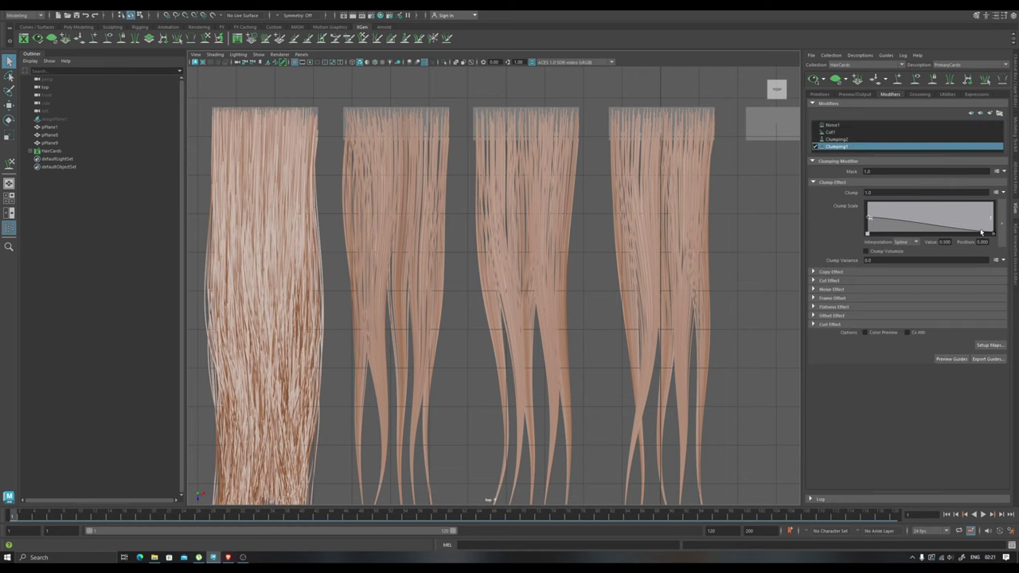
{"action": "left_click_drag", "start_coordinate": [870, 216], "coordinate": [868, 212]}
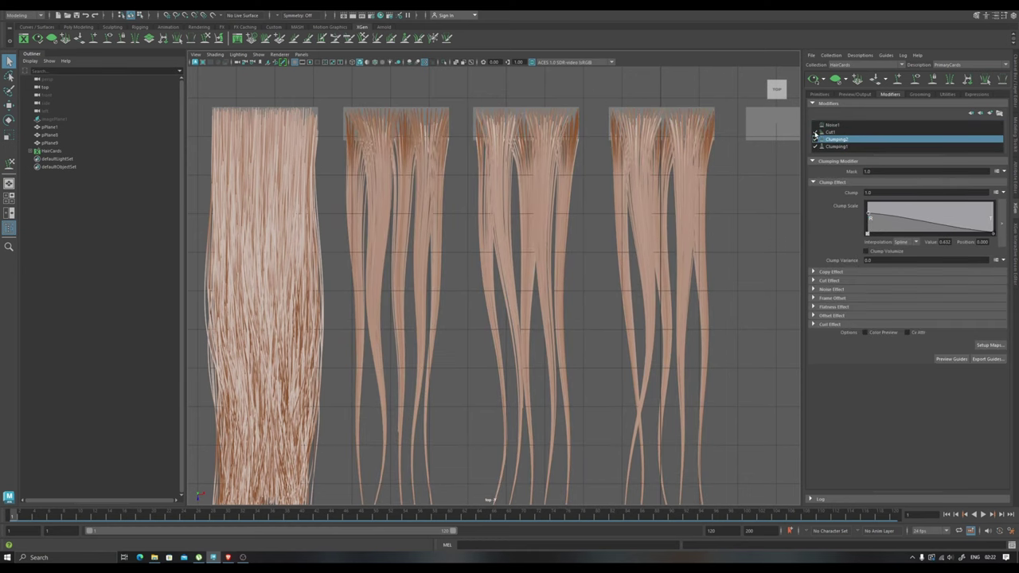
{"action": "scroll", "coordinate": [696, 162], "scroll_direction": "down", "scroll_amount": 2}
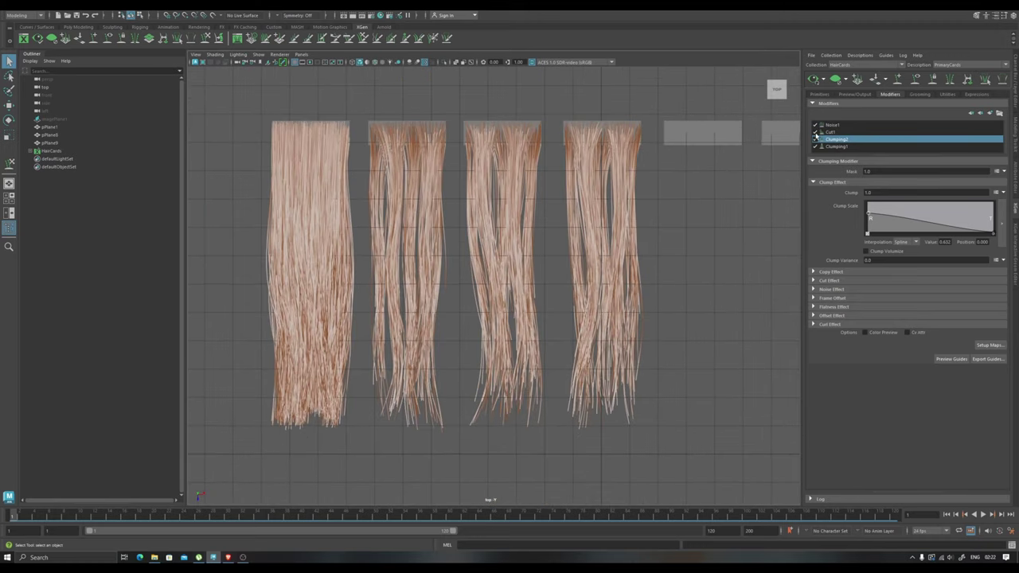
Set Noise1's Magnitude to 2 and raise the start of its Magnitude Scale ramp
{"action": "left_click", "coordinate": [833, 125]}
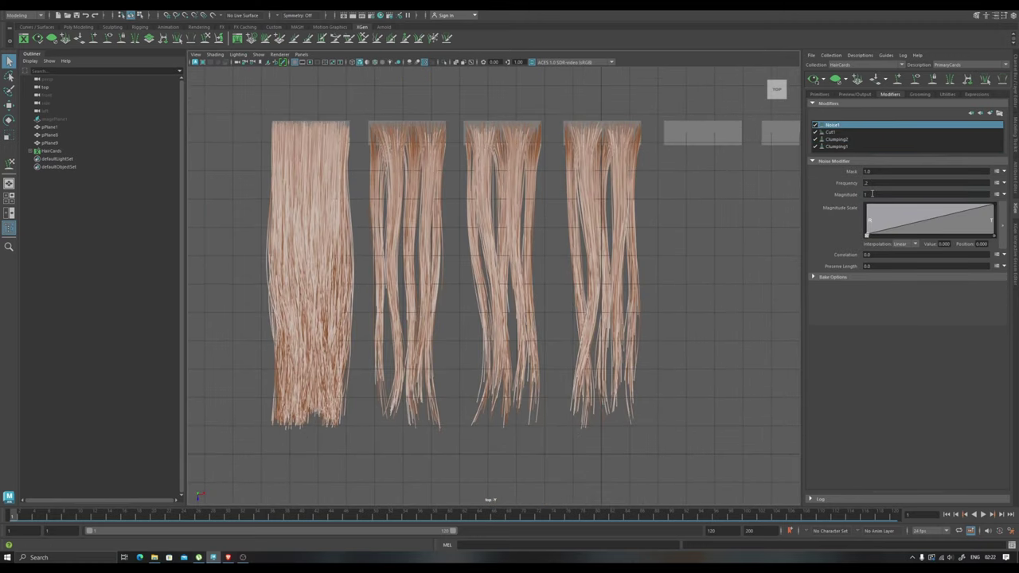
{"action": "type", "text": "2"}
{"action": "key", "text": "Return"}
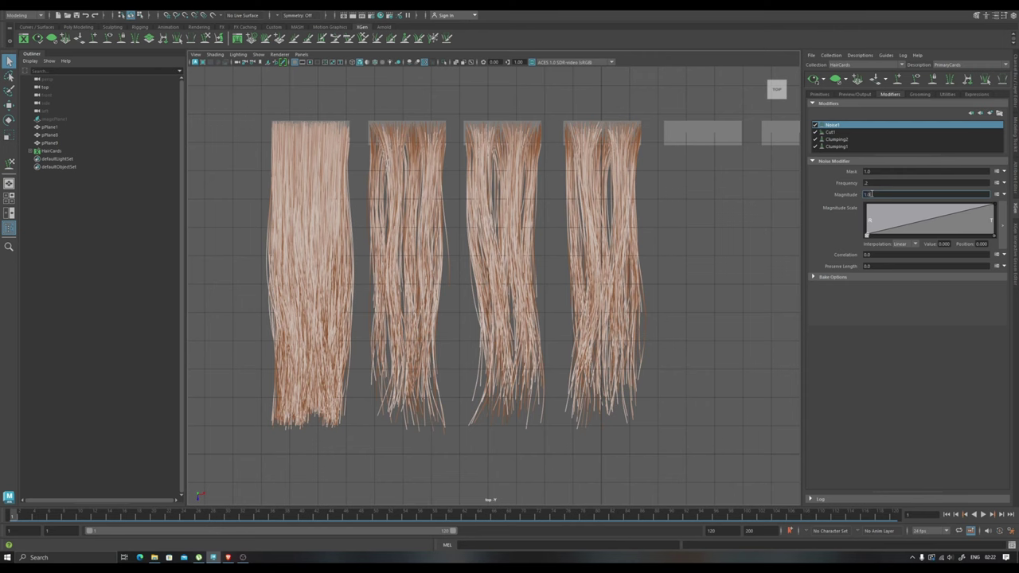
{"action": "left_click_drag", "start_coordinate": [868, 235], "coordinate": [866, 231]}
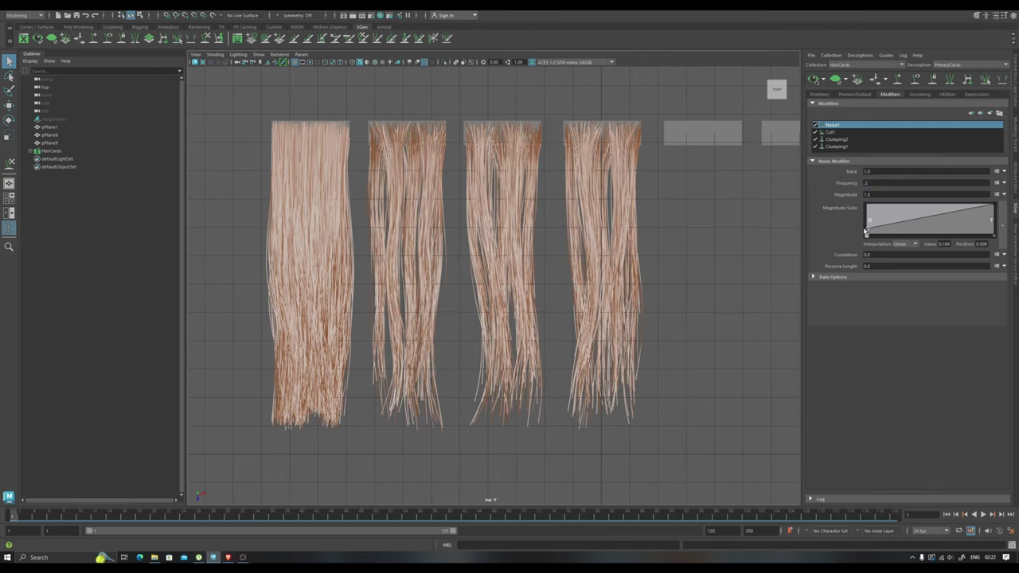
Check the hair in wireframe and shaded views, then choose a Coil modifier to add
{"action": "key", "text": "4"}
{"action": "scroll", "coordinate": [660, 227], "scroll_direction": "up", "scroll_amount": 5}
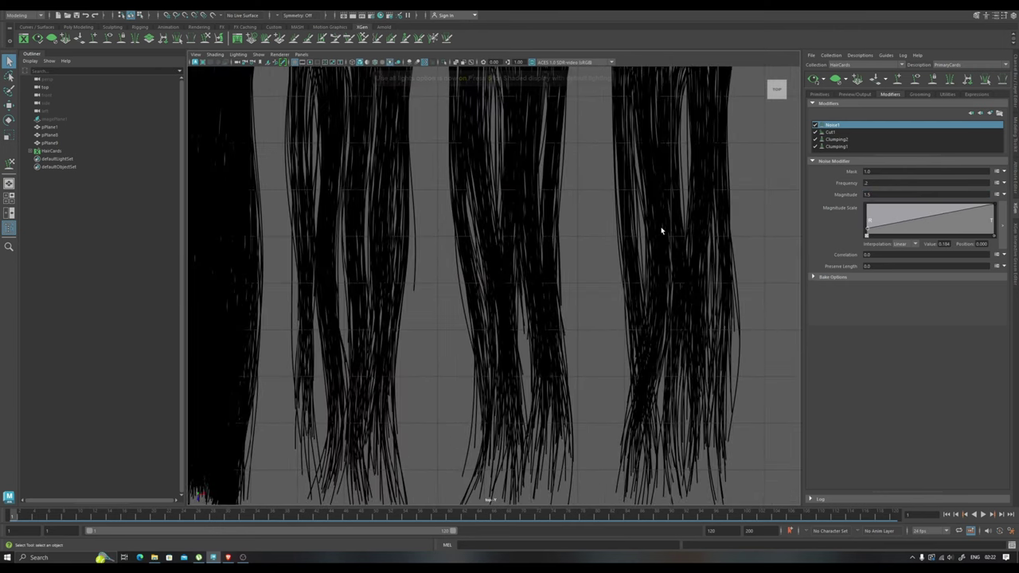
{"action": "key", "text": "5"}
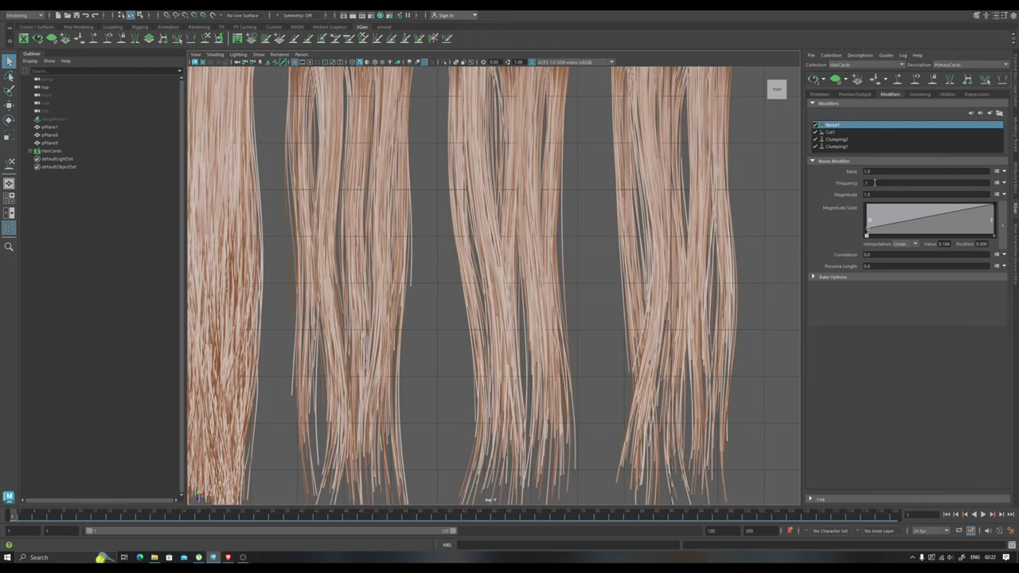
{"action": "scroll", "coordinate": [628, 224], "scroll_direction": "down", "scroll_amount": 5}
{"action": "scroll", "coordinate": [629, 224], "scroll_direction": "up", "scroll_amount": 3}
{"action": "left_click", "coordinate": [990, 113]}
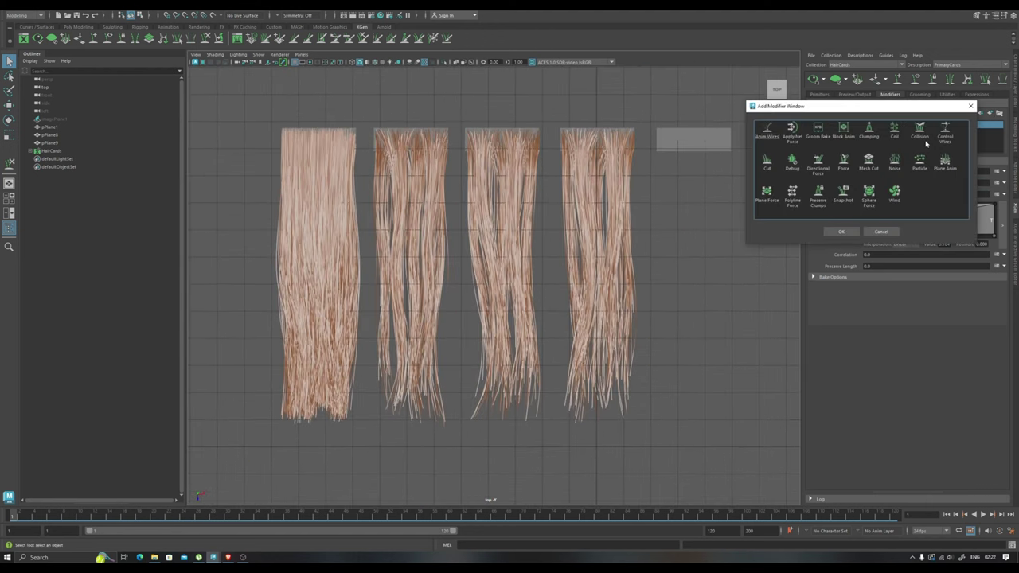
{"action": "left_click", "coordinate": [841, 232]}
Add the Coil modifier and shape its Count Scale and Radius Scale ramps
{"action": "left_click", "coordinate": [911, 271]}
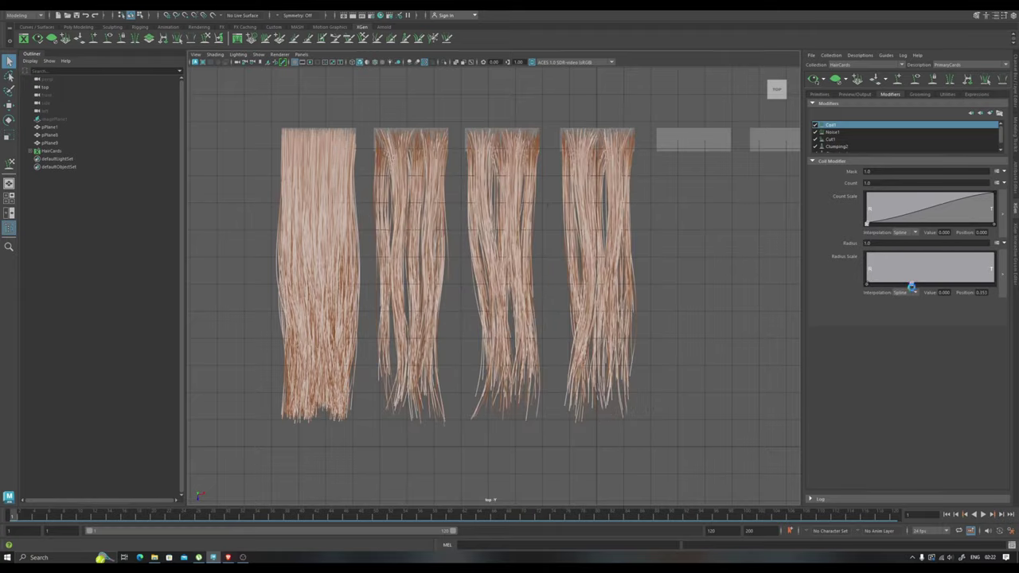
{"action": "mouse_move", "coordinate": [877, 225]}
{"action": "left_mouse_down"}
{"action": "mouse_move", "coordinate": [877, 199]}
{"action": "mouse_move", "coordinate": [883, 207]}
{"action": "left_mouse_up"}
{"action": "mouse_move", "coordinate": [911, 271]}
{"action": "left_mouse_down"}
{"action": "mouse_move", "coordinate": [936, 265]}
{"action": "mouse_move", "coordinate": [894, 276]}
{"action": "mouse_move", "coordinate": [903, 281]}
{"action": "left_mouse_up"}
{"action": "key", "text": "7"}
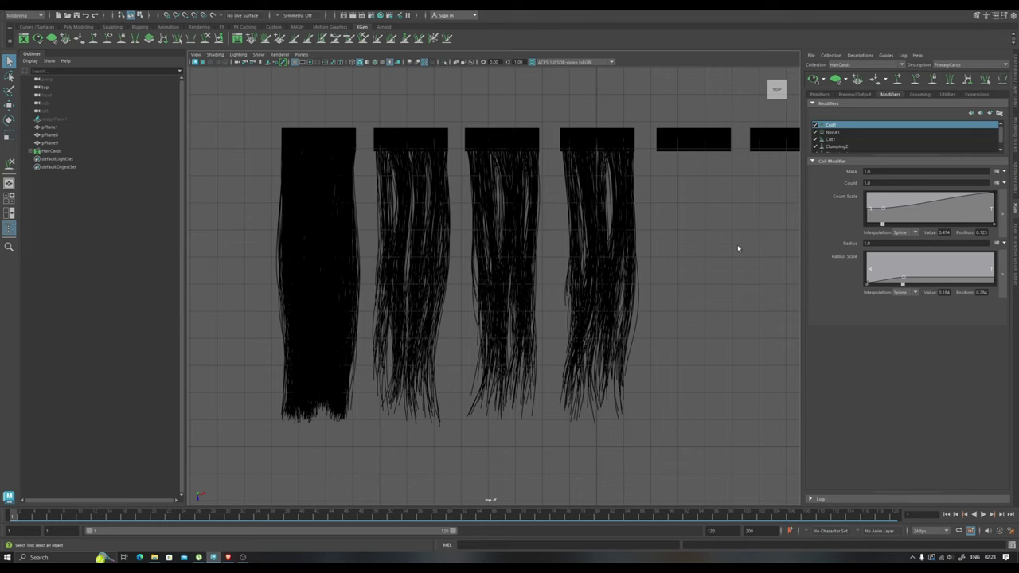
{"action": "key", "text": "6"}
{"action": "scroll", "coordinate": [687, 239], "scroll_direction": "down", "scroll_amount": 3}
{"action": "scroll", "coordinate": [523, 222], "scroll_direction": "up", "scroll_amount": 3}
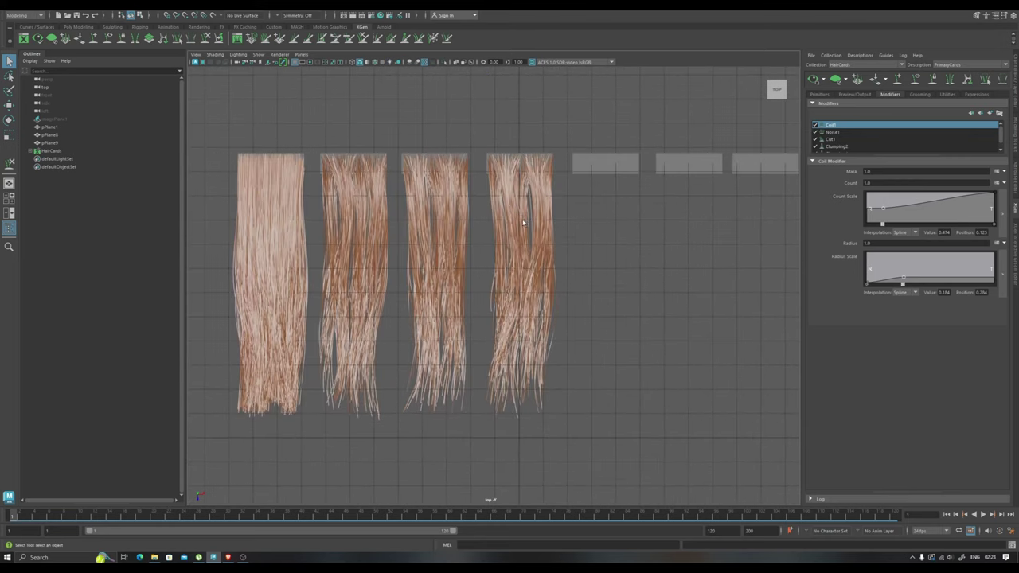
{"action": "scroll", "coordinate": [393, 155], "scroll_direction": "up", "scroll_amount": 3}
Raise the start of Clumping2's Clump Scale ramp and preview the lit hair
{"action": "left_click", "coordinate": [838, 146]}
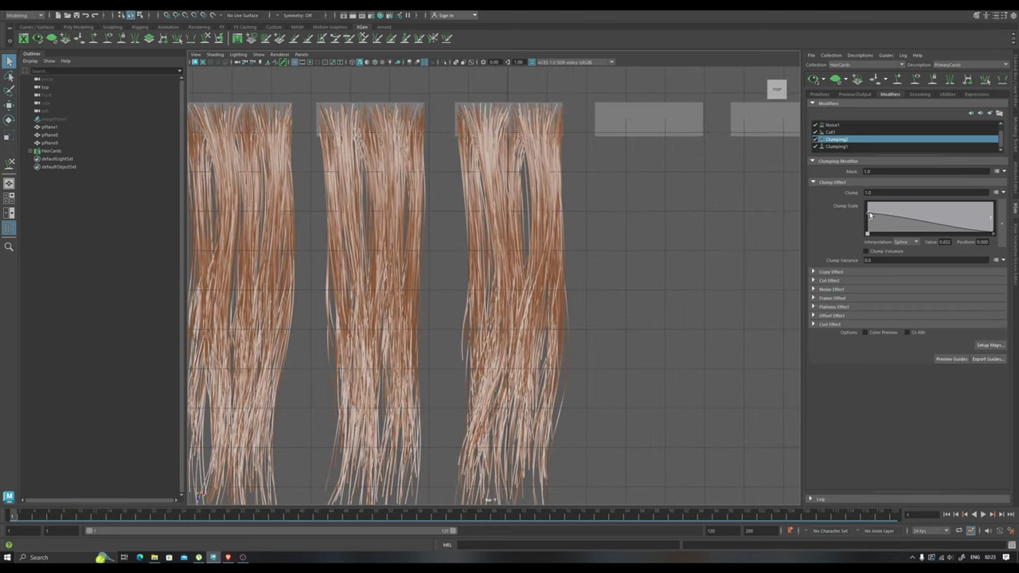
{"action": "left_click_drag", "start_coordinate": [867, 222], "coordinate": [868, 208]}
{"action": "scroll", "coordinate": [694, 228], "scroll_direction": "down", "scroll_amount": 3}
{"action": "key", "text": "7"}
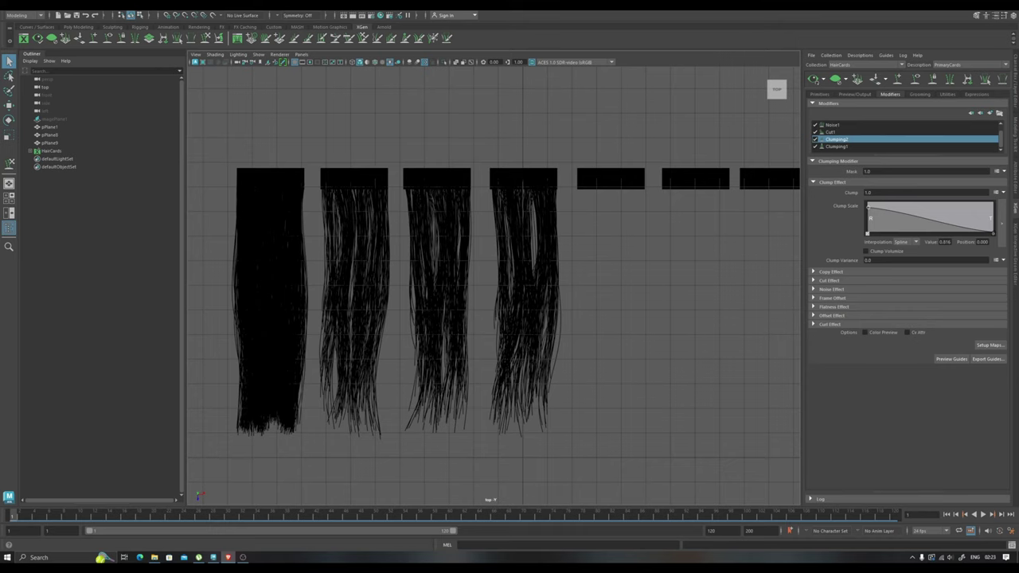
{"action": "scroll", "coordinate": [576, 284], "scroll_direction": "down", "scroll_amount": 2}
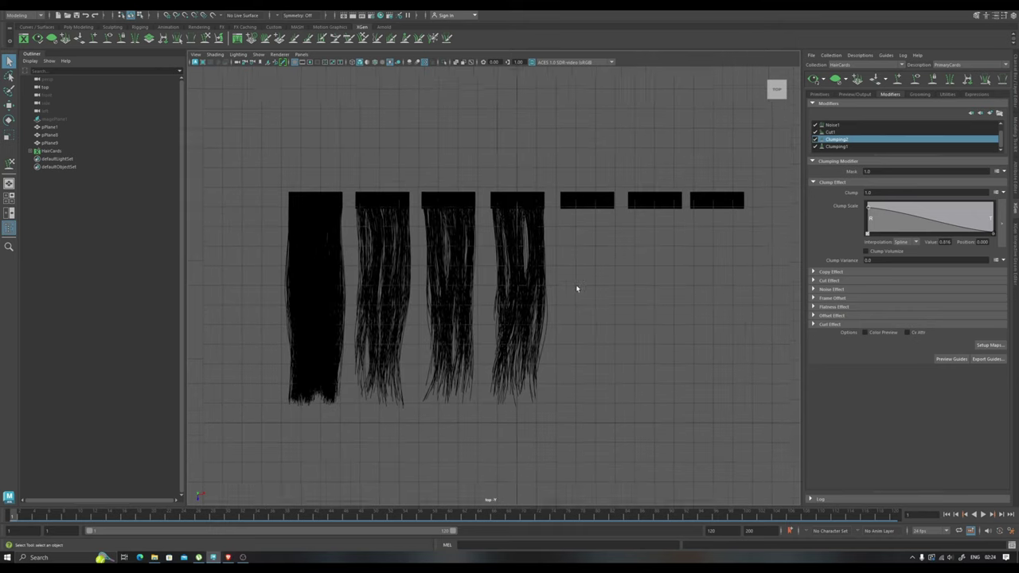
{"action": "scroll", "coordinate": [564, 295], "scroll_direction": "up", "scroll_amount": 3}
{"action": "scroll", "coordinate": [599, 289], "scroll_direction": "down", "scroll_amount": 3}
{"action": "key", "text": "5"}
Create a guide-controlled 'SecondaryCards' description on the three empty planes
{"action": "left_click", "coordinate": [725, 192]}
{"action": "scroll", "coordinate": [688, 209], "scroll_direction": "up", "scroll_amount": 1}
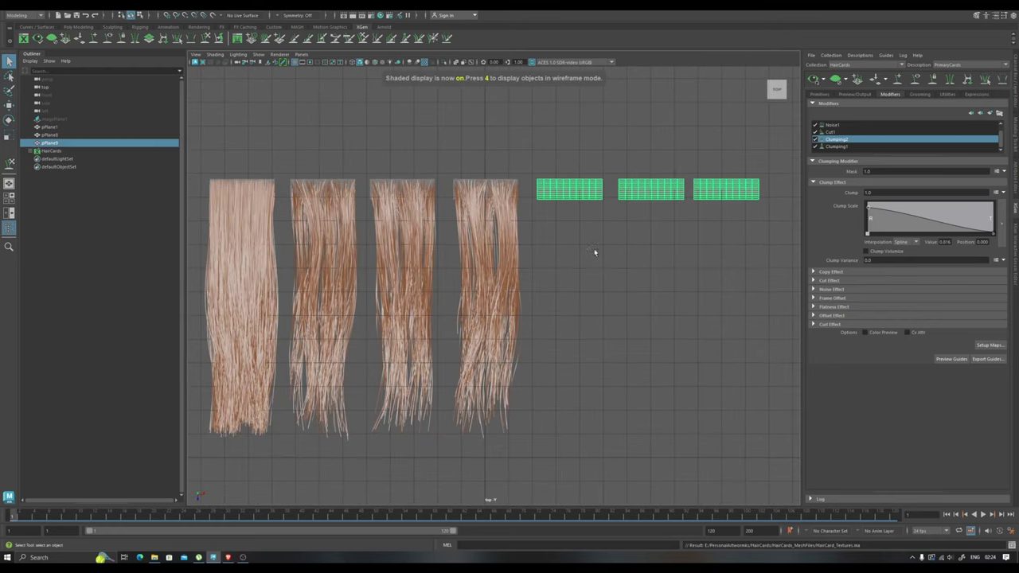
{"action": "left_click", "coordinate": [860, 55]}
{"action": "left_click", "coordinate": [876, 65]}
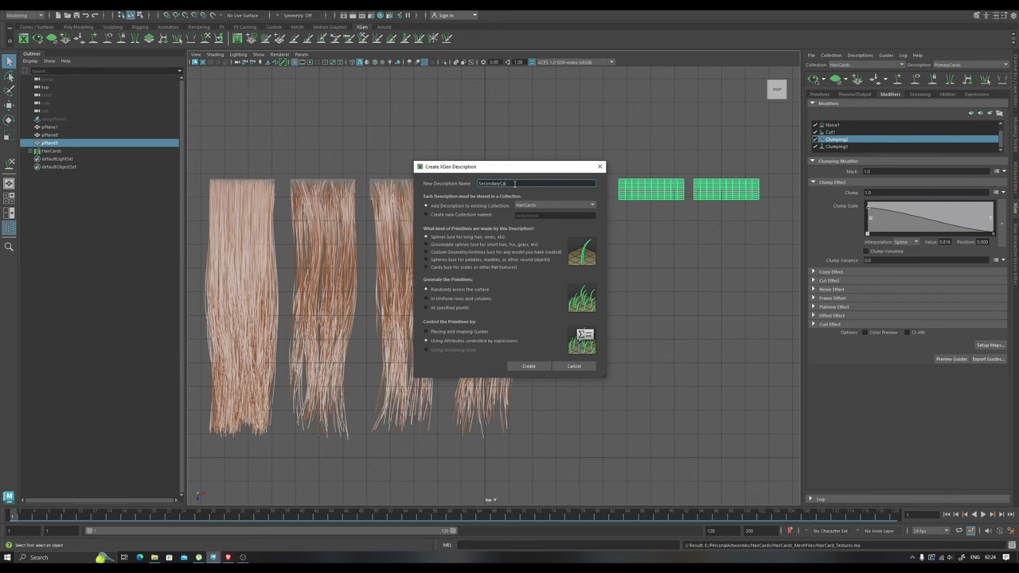
{"action": "key", "text": "Return"}
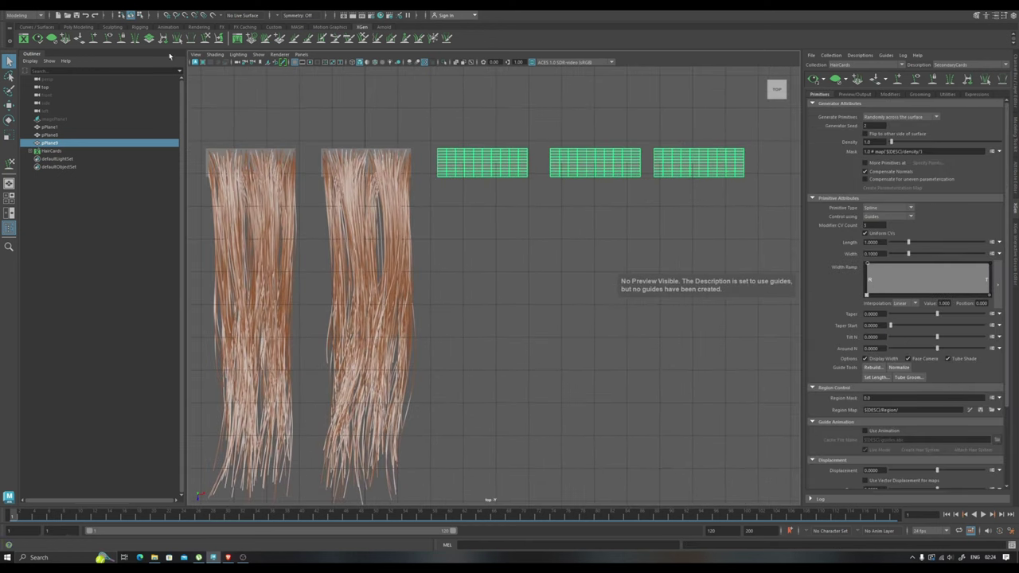
Place ten guides across the three secondary planes with the Add Guide tool
{"action": "left_click", "coordinate": [109, 38]}
{"action": "scroll", "coordinate": [466, 175], "scroll_direction": "up", "scroll_amount": 3}
{"action": "scroll", "coordinate": [510, 205], "scroll_direction": "down", "scroll_amount": 4}
{"action": "scroll", "coordinate": [439, 164], "scroll_direction": "up", "scroll_amount": 3}
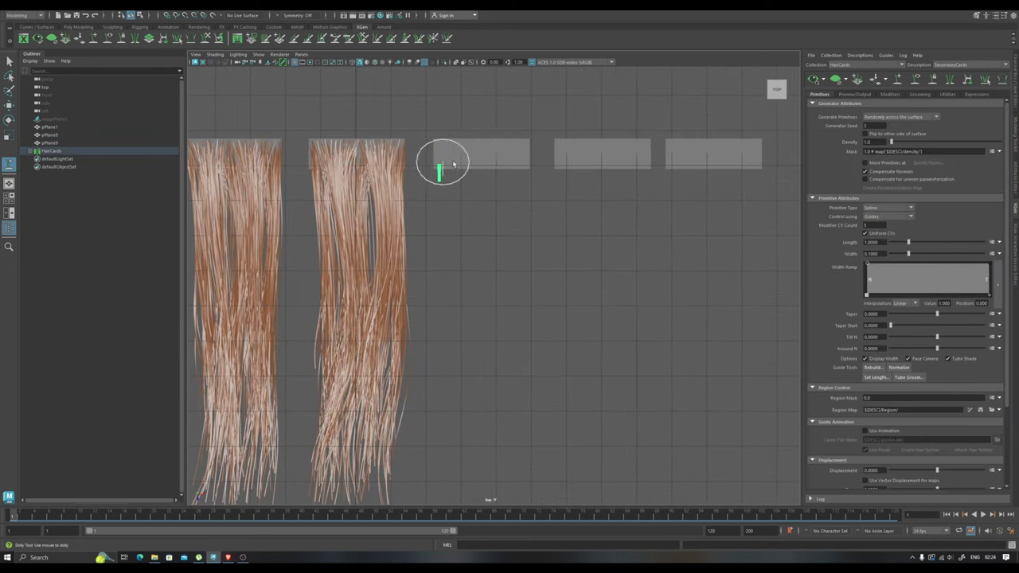
{"action": "left_click", "coordinate": [427, 171]}
{"action": "left_click", "coordinate": [455, 198]}
{"action": "left_click", "coordinate": [502, 204]}
{"action": "left_click", "coordinate": [544, 205]}
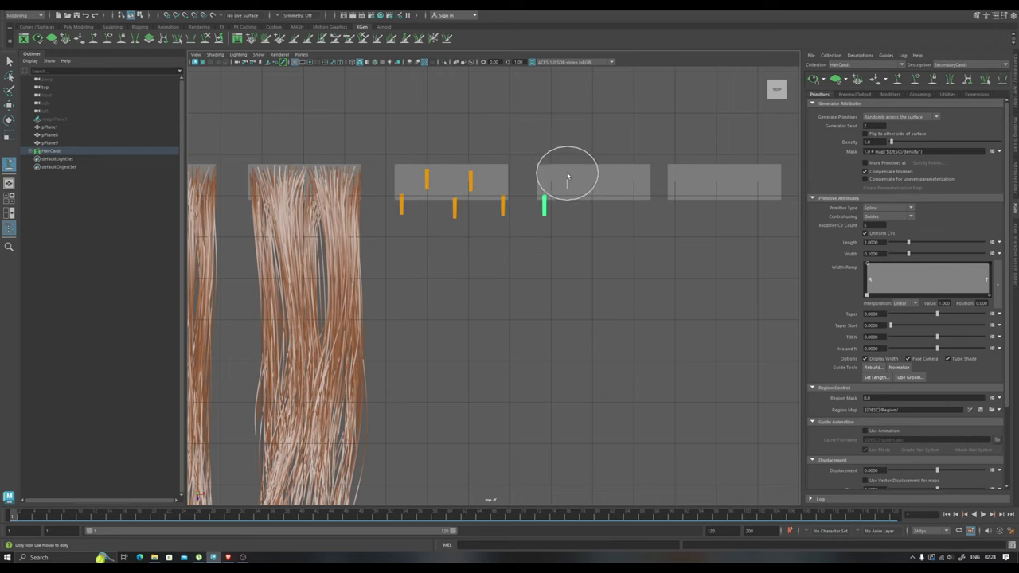
{"action": "left_click", "coordinate": [568, 182]}
{"action": "left_click", "coordinate": [596, 205]}
{"action": "left_click", "coordinate": [621, 183]}
{"action": "left_click", "coordinate": [647, 206]}
{"action": "left_click", "coordinate": [680, 204]}
{"action": "left_click", "coordinate": [703, 182]}
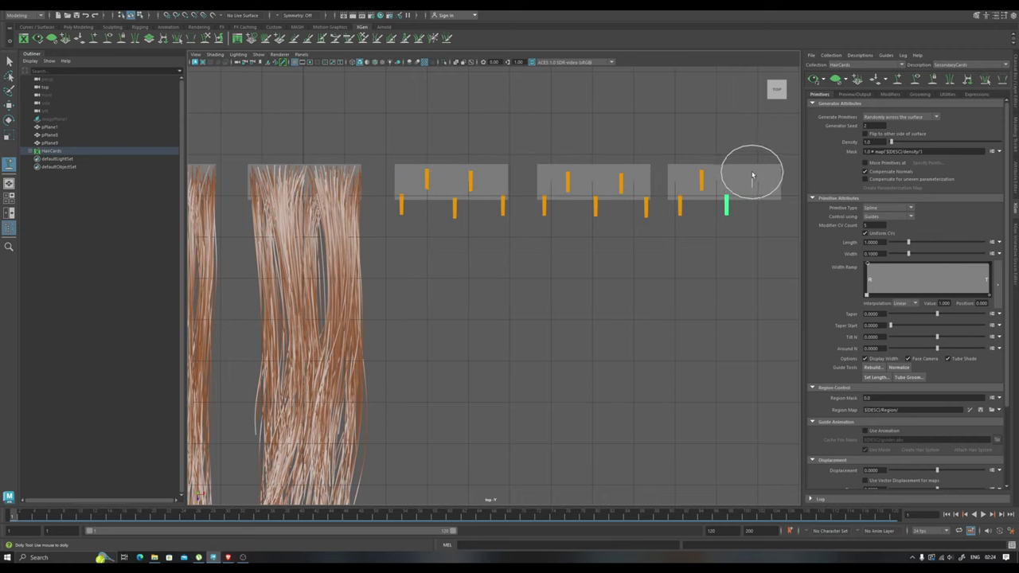
Select the placed guides and scale them down to full hair length
{"action": "scroll", "coordinate": [774, 199], "scroll_direction": "down", "scroll_amount": 4}
{"action": "left_click", "coordinate": [776, 88]}
{"action": "key", "text": "r"}
{"action": "left_click_drag", "start_coordinate": [539, 257], "coordinate": [546, 234]}
{"action": "left_click", "coordinate": [776, 82]}
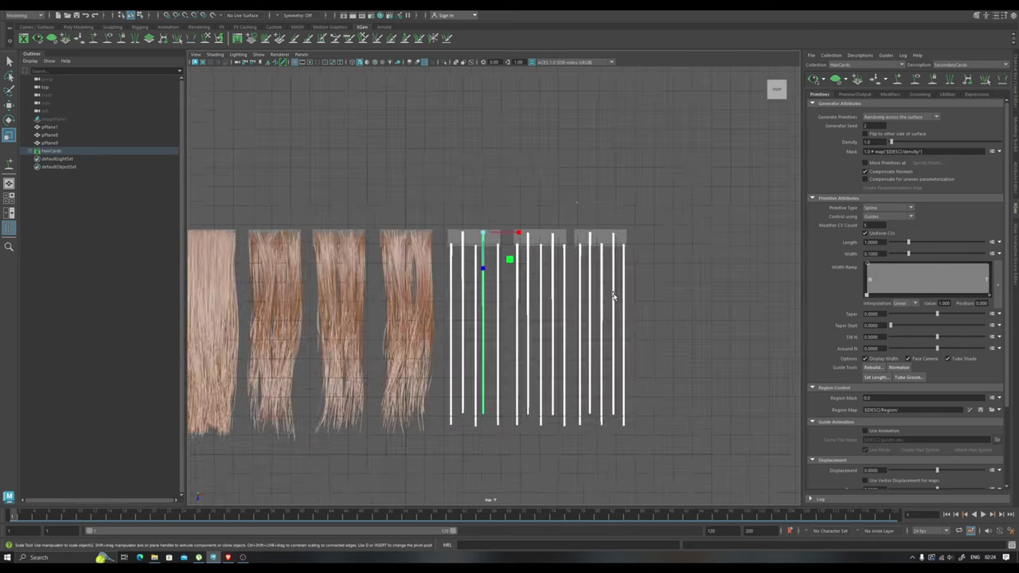
{"action": "scroll", "coordinate": [587, 390], "scroll_direction": "up", "scroll_amount": 2}
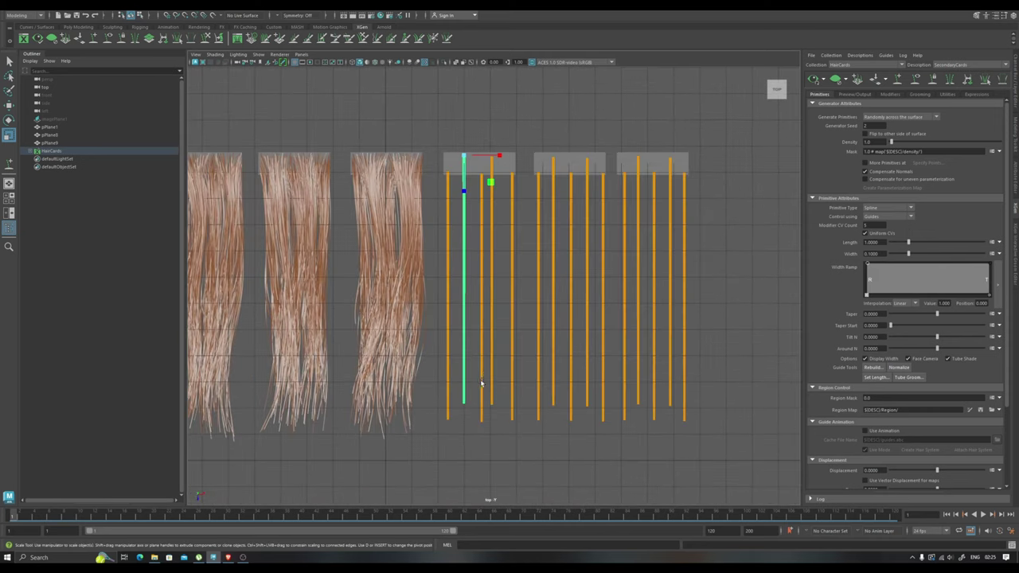
Pick individual guides and switch to the Sculpt Guides tool
{"action": "left_click", "coordinate": [640, 390]}
{"action": "left_click", "coordinate": [676, 374]}
{"action": "scroll", "coordinate": [437, 292], "scroll_direction": "up", "scroll_amount": 2}
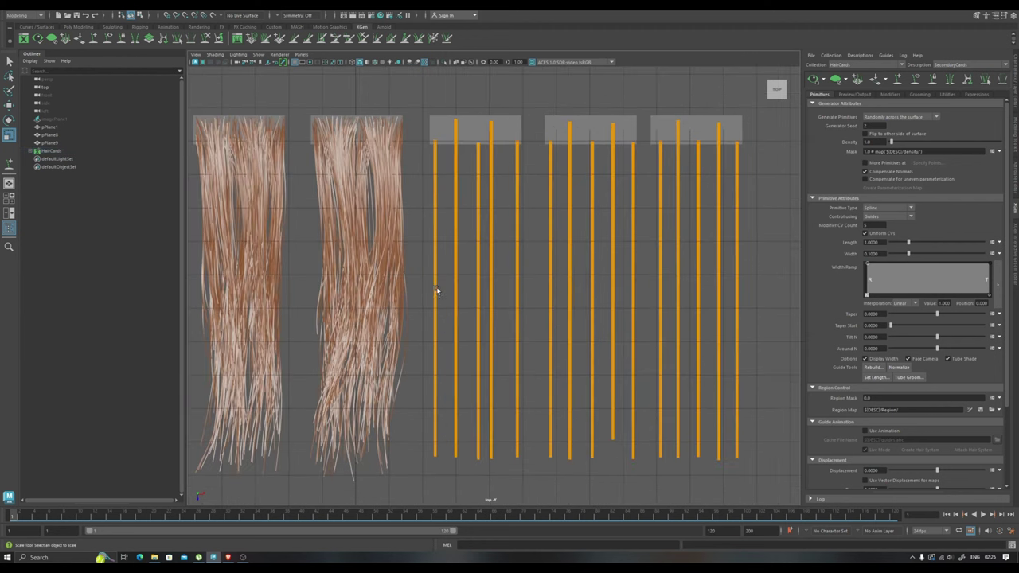
{"action": "left_click", "coordinate": [435, 292]}
{"action": "left_click", "coordinate": [249, 37]}
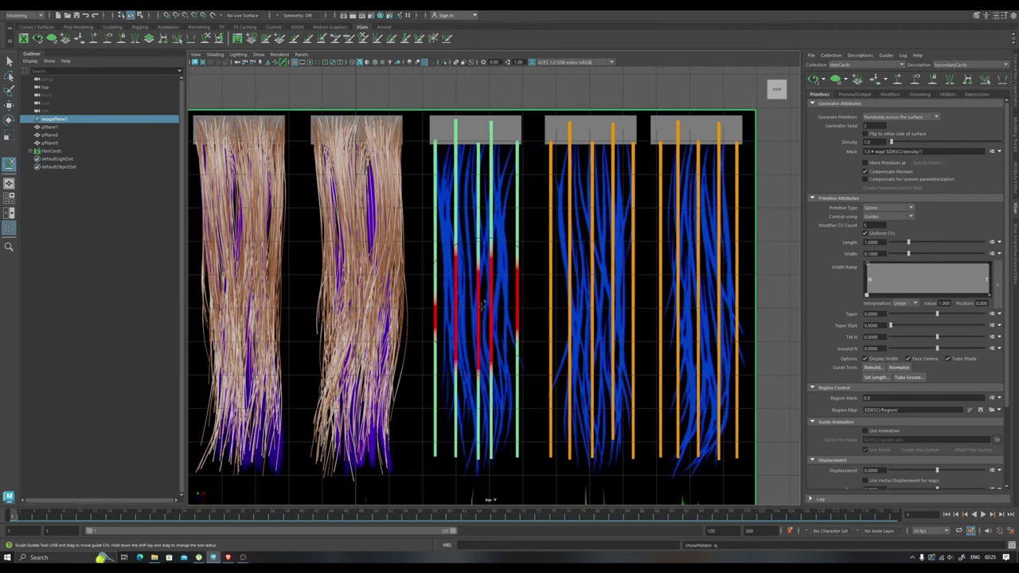
Sculpt the first card's guide into a wavy curve from bottom to top
{"action": "scroll", "coordinate": [482, 305], "scroll_direction": "up", "scroll_amount": 1}
{"action": "left_click", "coordinate": [522, 280]}
{"action": "left_click_drag", "start_coordinate": [522, 263], "coordinate": [514, 255]}
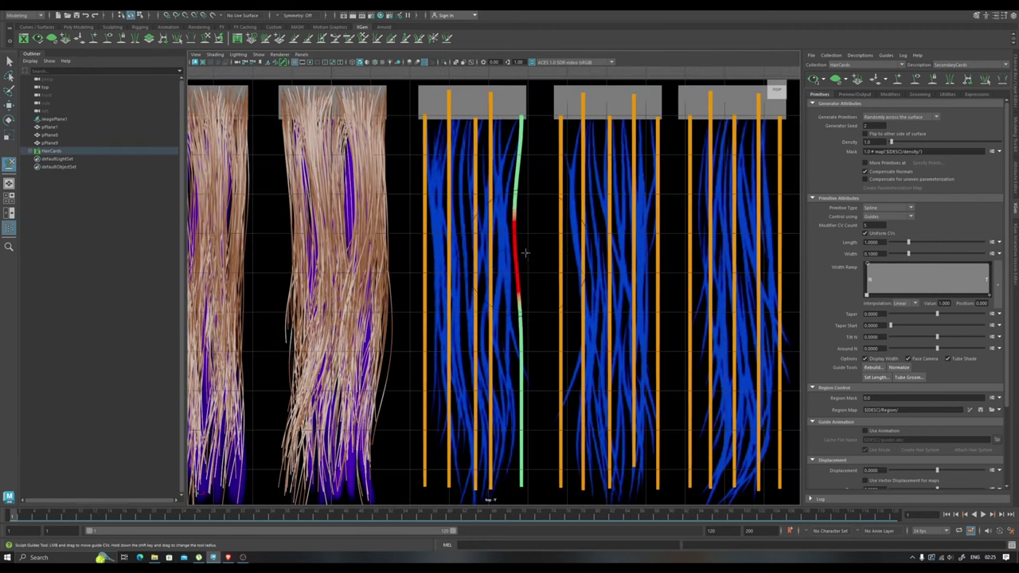
{"action": "middle_click_drag", "start_coordinate": [506, 434], "coordinate": [503, 358], "text": "alt"}
{"action": "left_click_drag", "start_coordinate": [504, 359], "coordinate": [502, 311]}
{"action": "middle_click_drag", "start_coordinate": [504, 406], "coordinate": [507, 453], "text": "alt"}
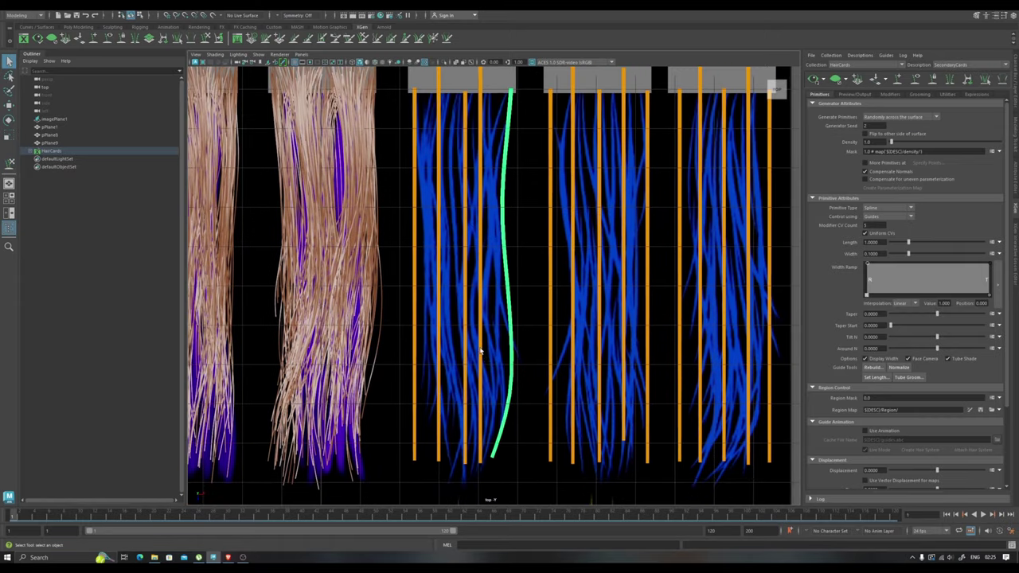
{"action": "mouse_move", "coordinate": [507, 453]}
{"action": "left_mouse_down"}
{"action": "mouse_move", "coordinate": [480, 263]}
{"action": "mouse_move", "coordinate": [478, 480]}
{"action": "left_mouse_up"}
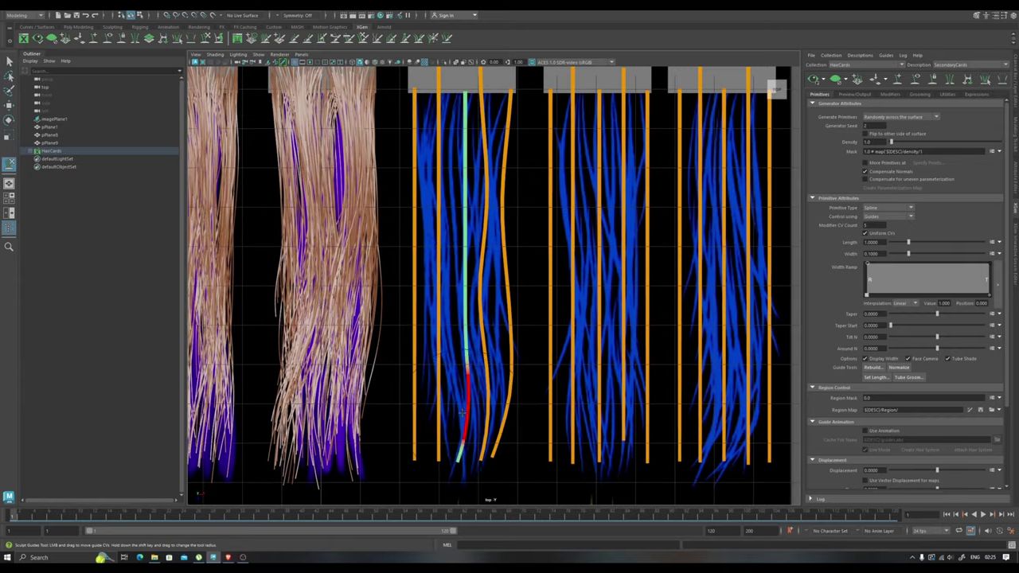
{"action": "middle_click_drag", "start_coordinate": [463, 412], "coordinate": [458, 326], "text": "alt"}
{"action": "left_click_drag", "start_coordinate": [458, 327], "coordinate": [446, 238]}
{"action": "middle_click_drag", "start_coordinate": [446, 239], "coordinate": [444, 188], "text": "alt"}
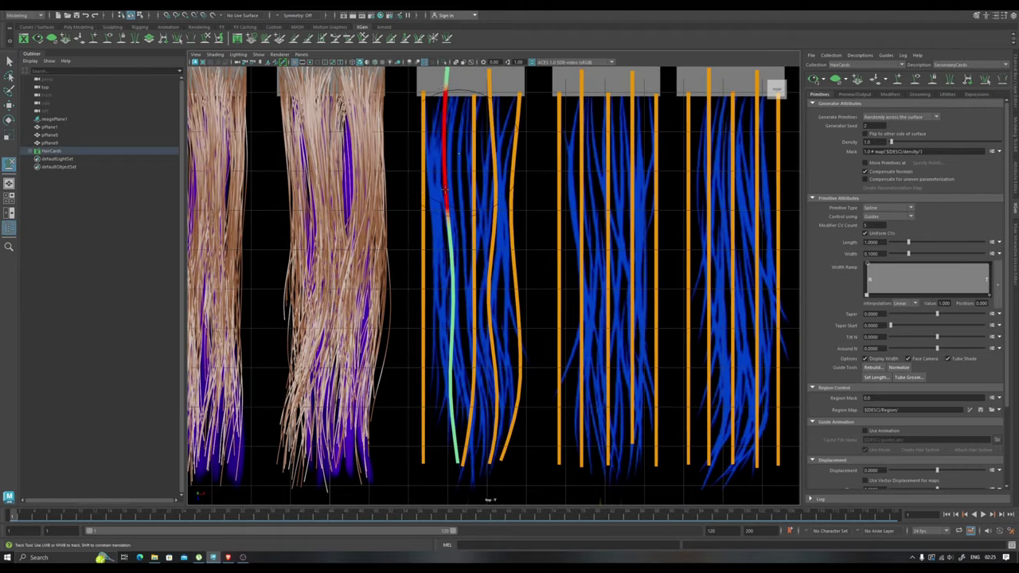
{"action": "left_click_drag", "start_coordinate": [444, 190], "coordinate": [417, 237]}
{"action": "middle_click_drag", "start_coordinate": [416, 237], "coordinate": [422, 303], "text": "alt"}
{"action": "left_click_drag", "start_coordinate": [422, 303], "coordinate": [427, 332]}
{"action": "middle_click_drag", "start_coordinate": [427, 332], "coordinate": [421, 125], "text": "alt"}
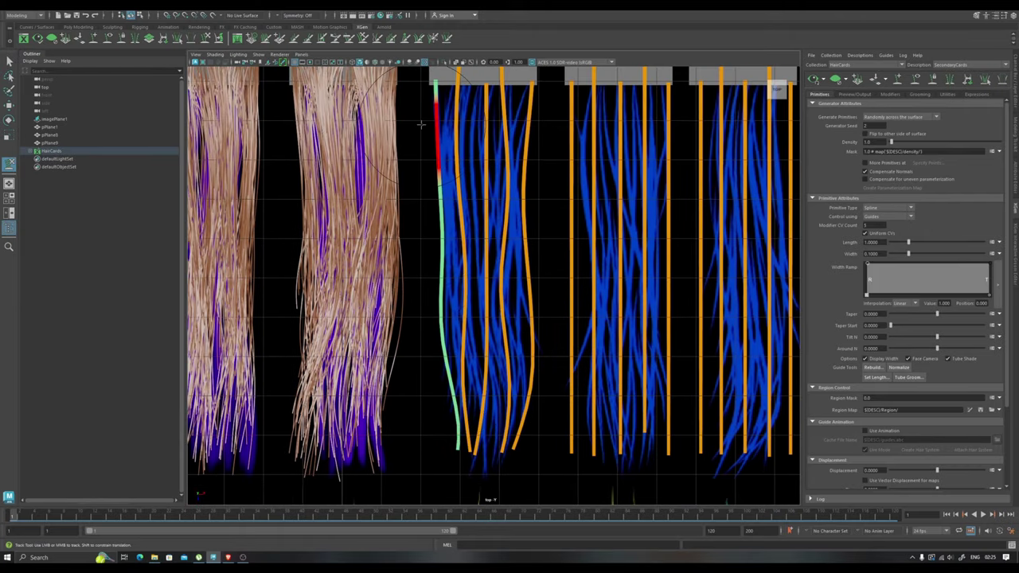
Bend the second card's left guides and reframe the view on all cards
{"action": "right_click_drag", "start_coordinate": [421, 125], "coordinate": [489, 332], "text": "alt"}
{"action": "middle_click_drag", "start_coordinate": [490, 332], "coordinate": [478, 165], "text": "alt"}
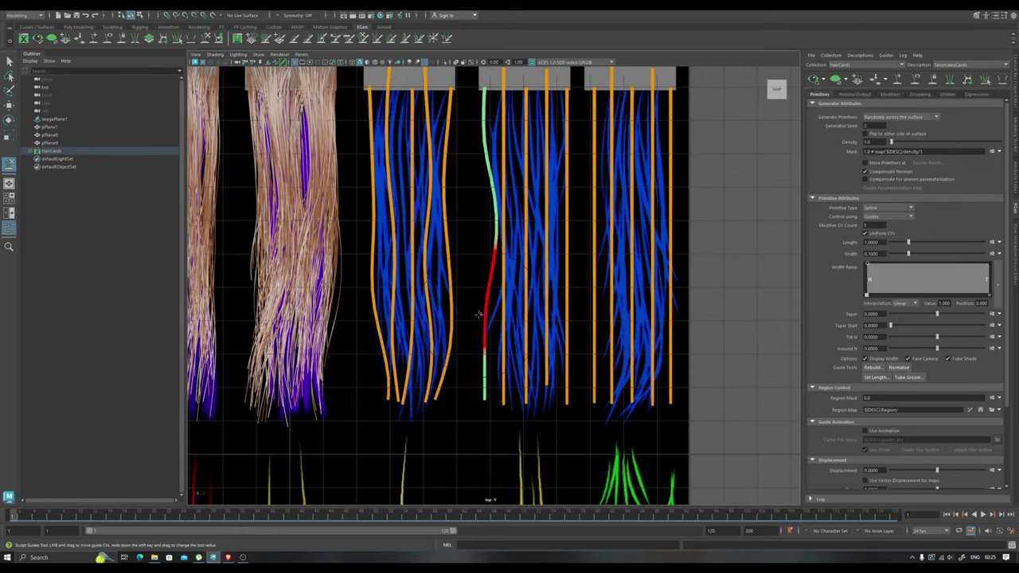
{"action": "mouse_move", "coordinate": [479, 316]}
{"action": "left_mouse_down"}
{"action": "mouse_move", "coordinate": [485, 437]}
{"action": "mouse_move", "coordinate": [452, 423]}
{"action": "mouse_move", "coordinate": [472, 335]}
{"action": "mouse_move", "coordinate": [526, 263]}
{"action": "mouse_move", "coordinate": [498, 151]}
{"action": "left_mouse_up"}
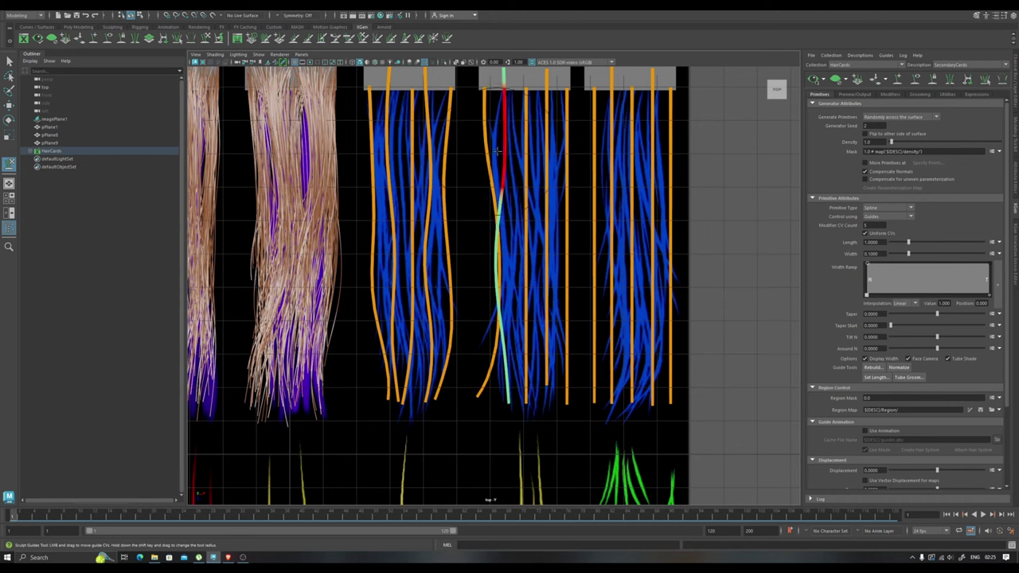
{"action": "right_click_drag", "start_coordinate": [504, 271], "coordinate": [472, 221], "text": "alt"}
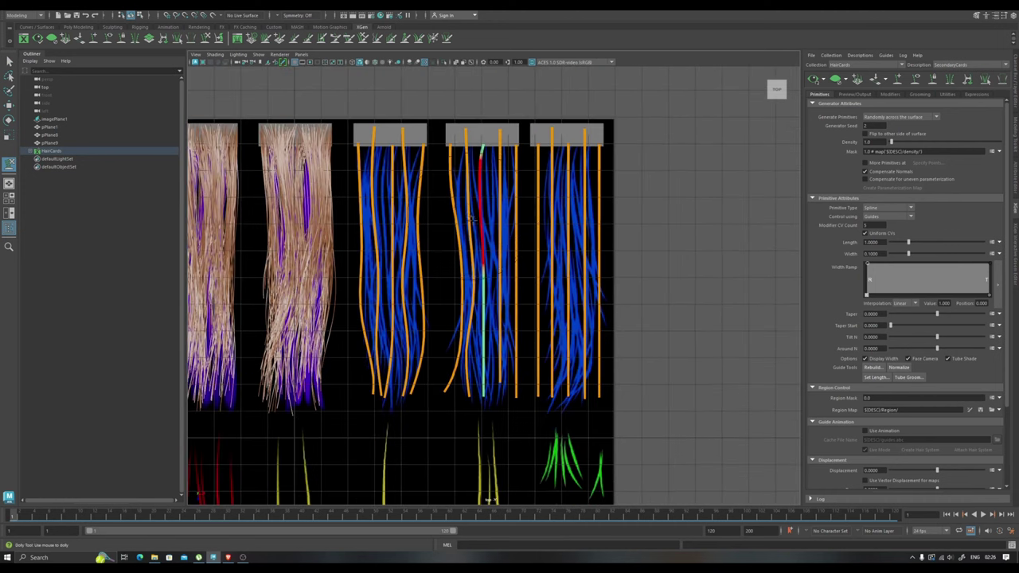
{"action": "scroll", "coordinate": [516, 329], "scroll_direction": "up", "scroll_amount": 2}
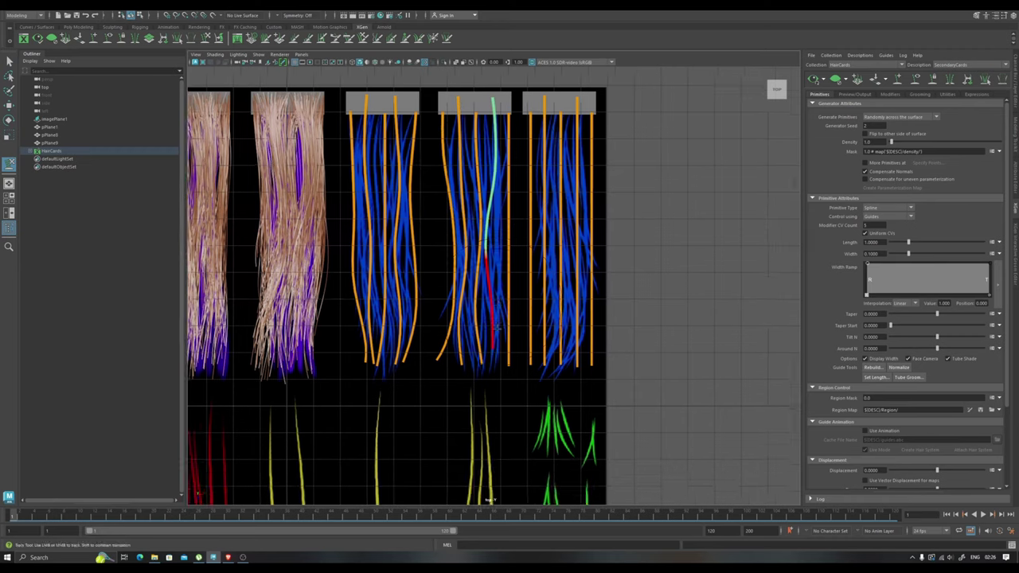
{"action": "middle_click_drag", "start_coordinate": [516, 388], "coordinate": [511, 416], "text": "alt"}
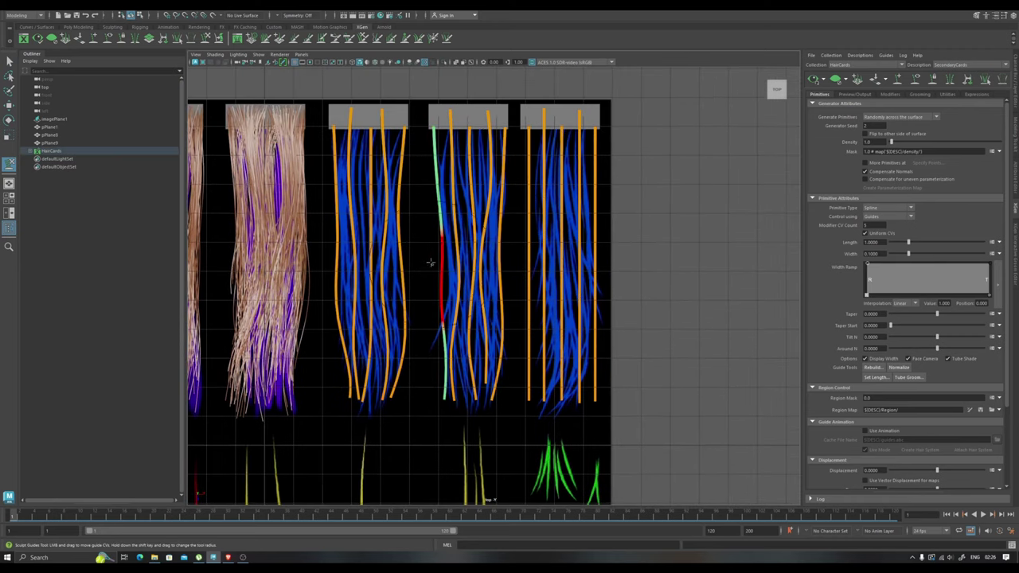
{"action": "scroll", "coordinate": [438, 437], "scroll_direction": "up", "scroll_amount": 2}
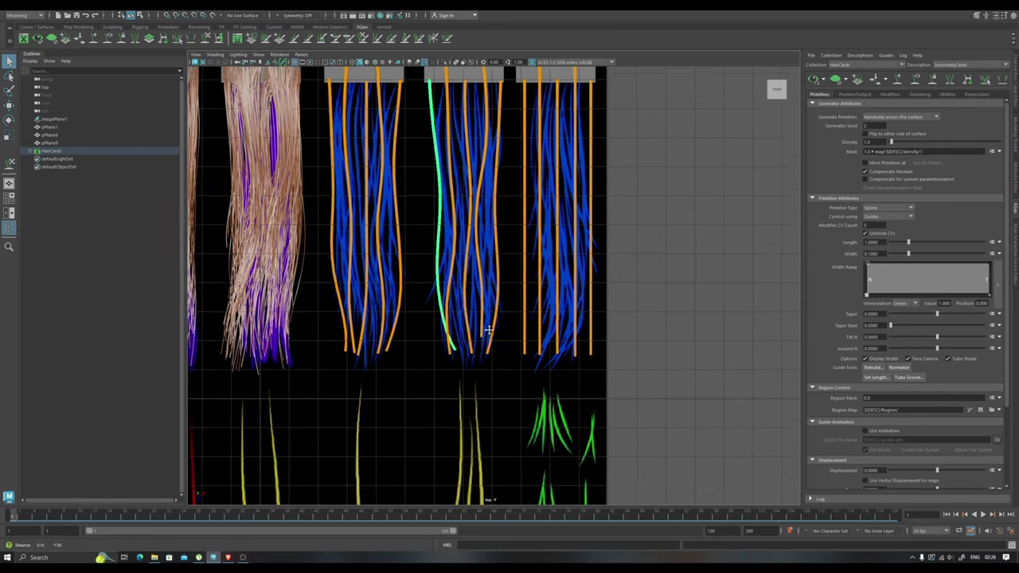
{"action": "scroll", "coordinate": [392, 353], "scroll_direction": "down", "scroll_amount": 4}
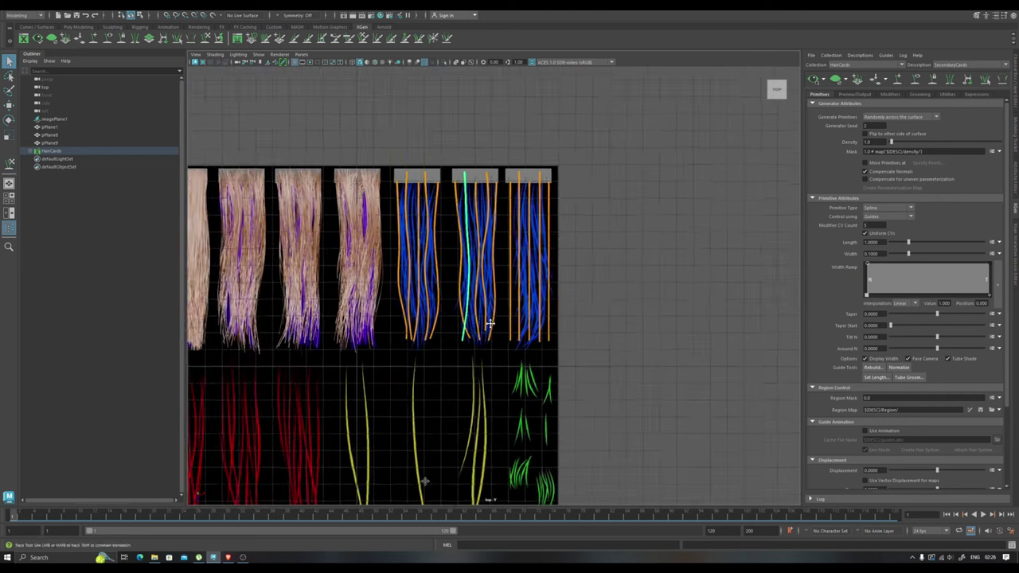
{"action": "scroll", "coordinate": [483, 242], "scroll_direction": "up", "scroll_amount": 2}
{"action": "scroll", "coordinate": [501, 353], "scroll_direction": "up", "scroll_amount": 2}
{"action": "scroll", "coordinate": [485, 284], "scroll_direction": "down", "scroll_amount": 1}
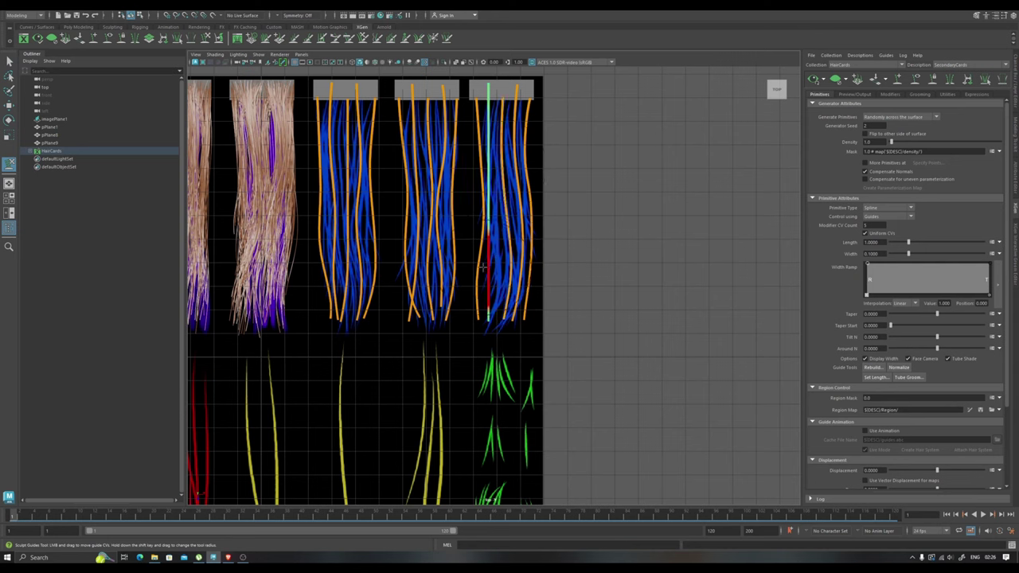
Return to Sculpt Guides on the fourth card's leftmost guide, then select imagePlane1
{"action": "key", "text": "q"}
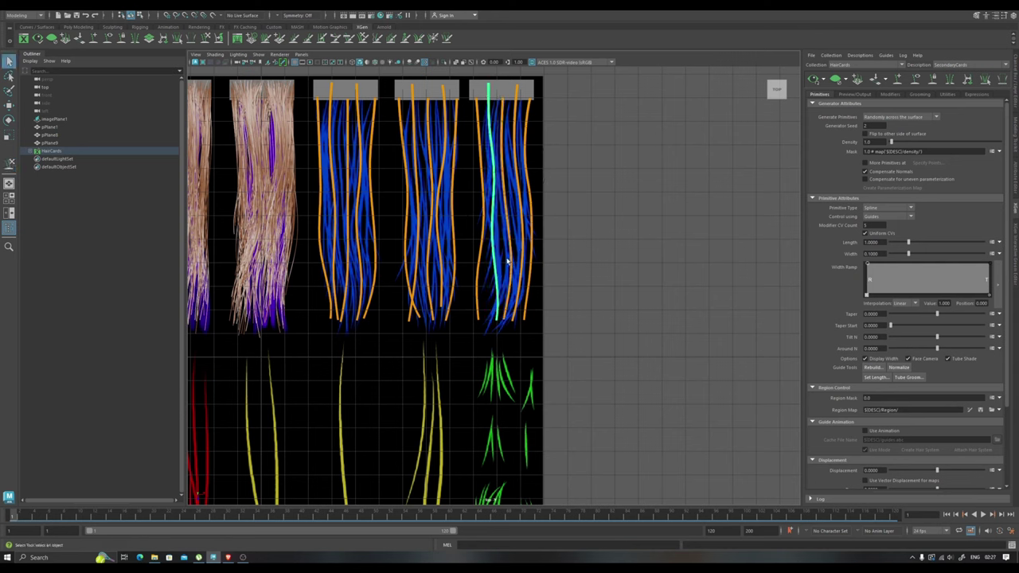
{"action": "key", "text": "y"}
{"action": "left_click", "coordinate": [481, 290]}
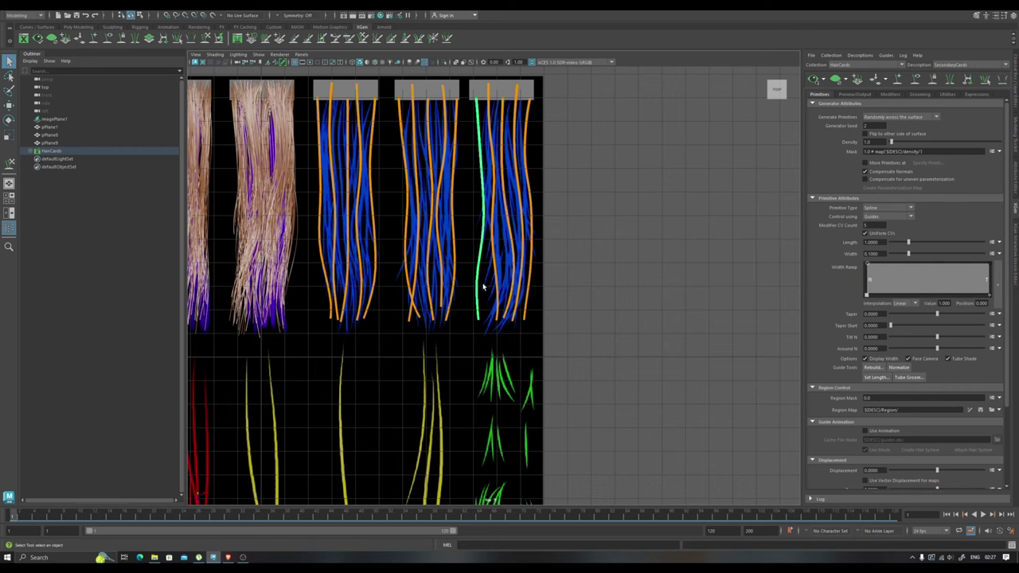
{"action": "middle_click_drag", "start_coordinate": [509, 199], "coordinate": [589, 203], "text": "alt"}
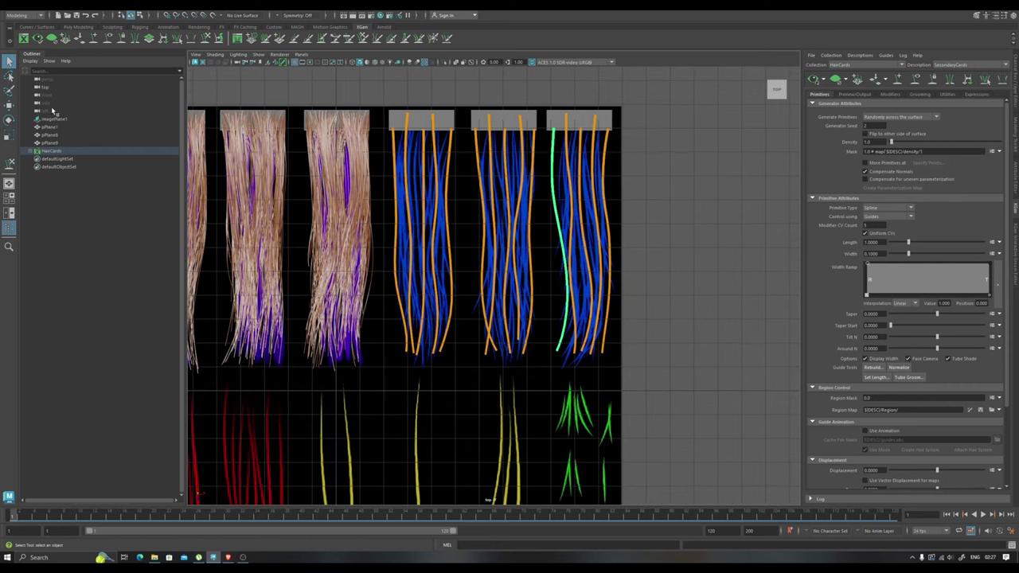
{"action": "left_click", "coordinate": [664, 232]}
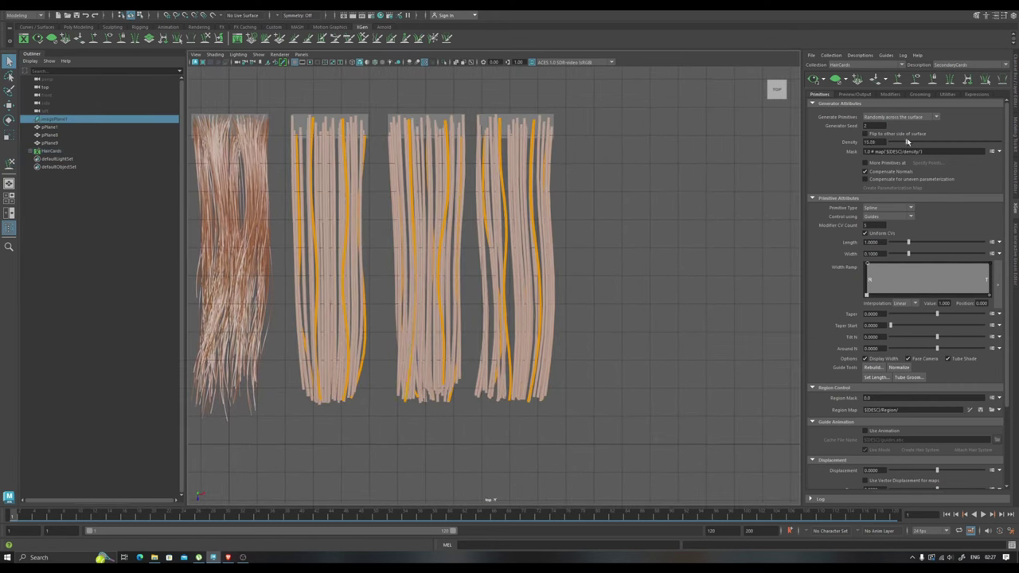
Set the SecondaryCards Density to 30 and strand Width to 0.02
{"action": "double_click", "coordinate": [869, 142]}
{"action": "type", "text": "30"}
{"action": "key", "text": "Return"}
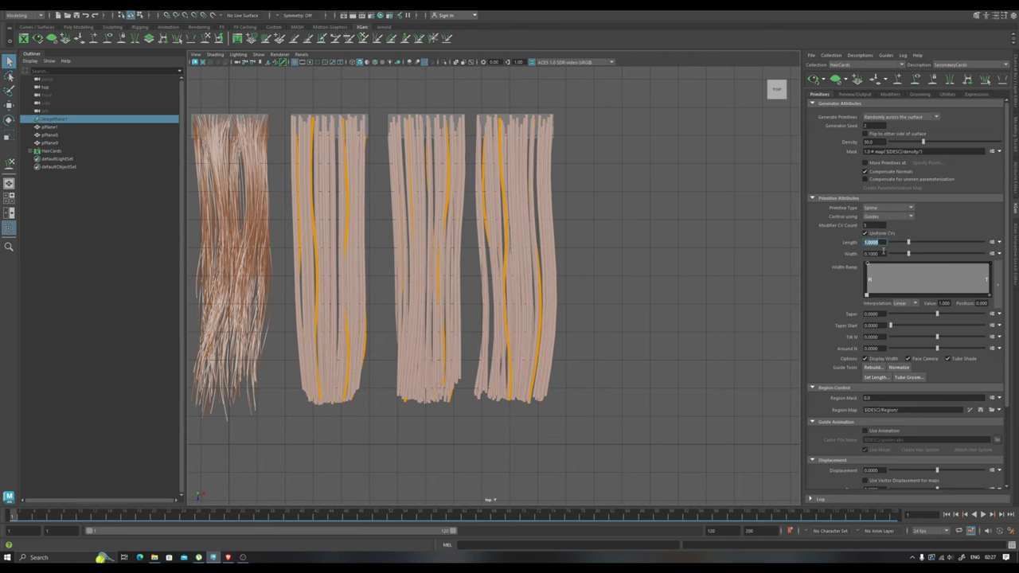
{"action": "type", "text": "0.02"}
{"action": "key", "text": "Return"}
Show the SecondaryCards modifier stack and open the Add Modifier list
{"action": "scroll", "coordinate": [578, 209], "scroll_direction": "up", "scroll_amount": 5}
{"action": "scroll", "coordinate": [764, 292], "scroll_direction": "down", "scroll_amount": 5}
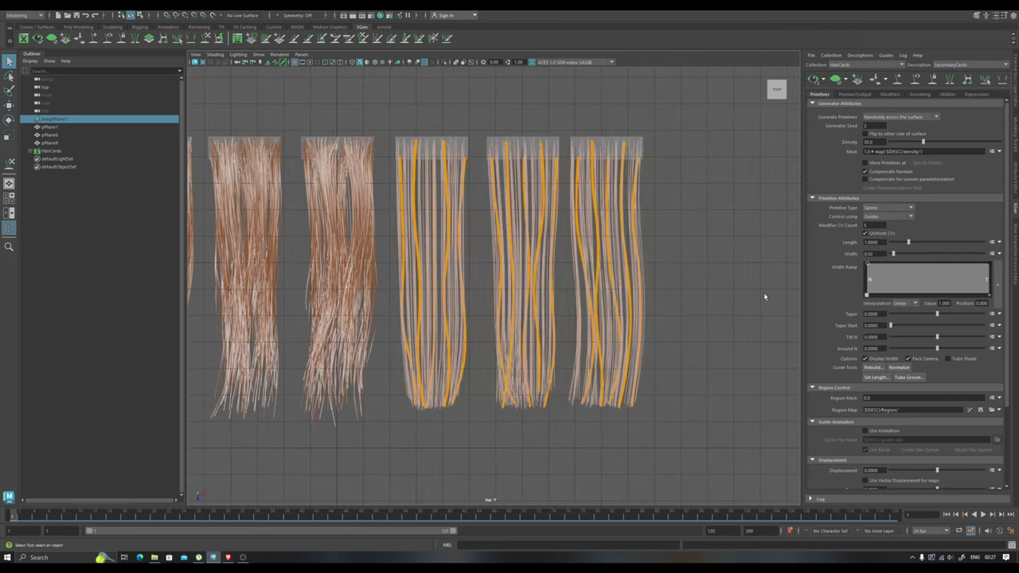
{"action": "scroll", "coordinate": [689, 192], "scroll_direction": "up", "scroll_amount": 2}
{"action": "left_click", "coordinate": [688, 191]}
{"action": "left_click", "coordinate": [888, 94]}
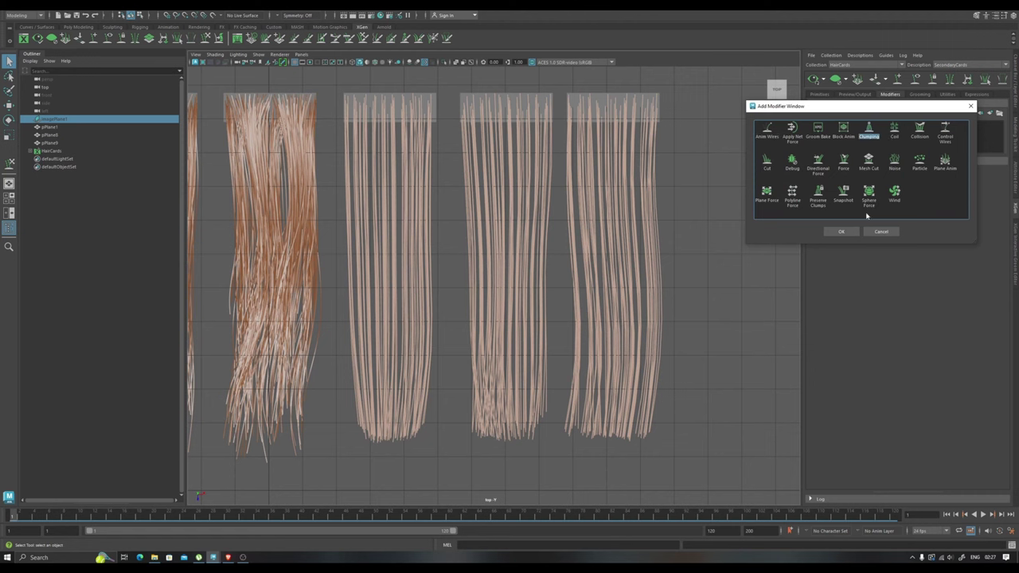
Add two Clumping modifiers to SecondaryCards, generating and saving clump maps for Clumping2
{"action": "left_click", "coordinate": [841, 231]}
{"action": "left_click", "coordinate": [552, 359]}
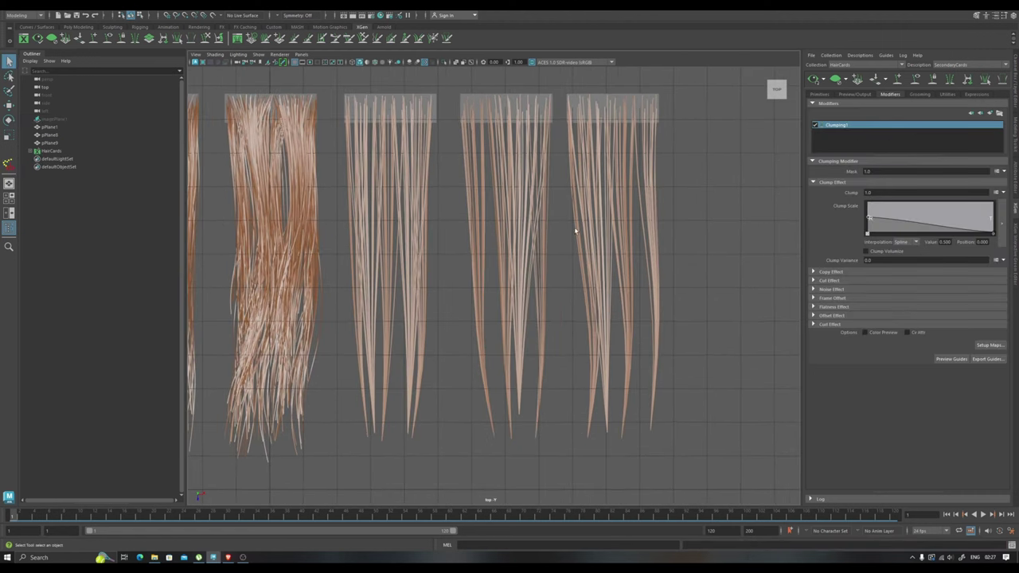
{"action": "left_click", "coordinate": [819, 94]}
{"action": "key", "text": "Return"}
{"action": "left_click", "coordinate": [891, 94]}
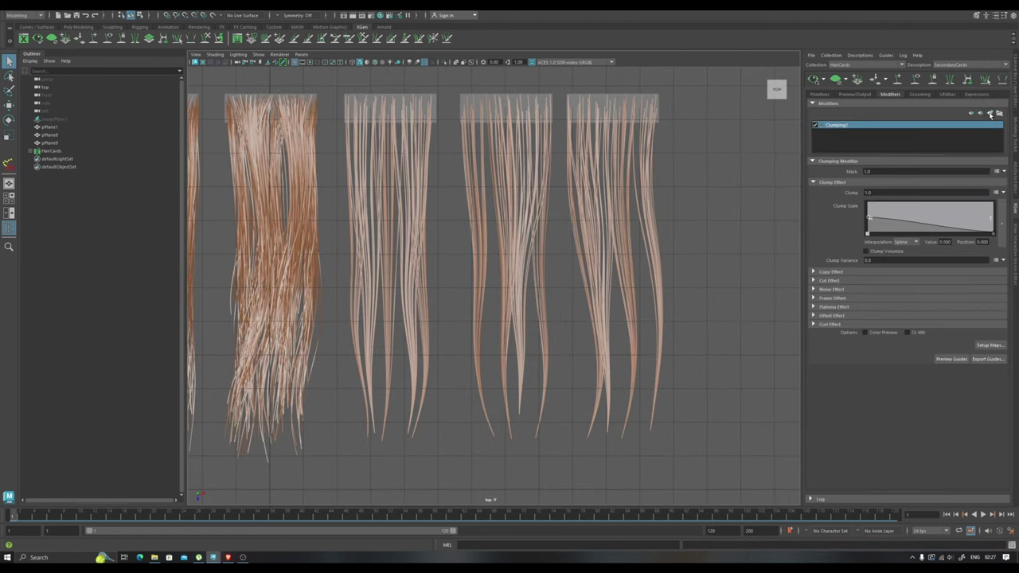
{"action": "left_click", "coordinate": [990, 115]}
{"action": "left_click", "coordinate": [869, 131]}
{"action": "left_click", "coordinate": [841, 231]}
{"action": "left_click", "coordinate": [990, 346]}
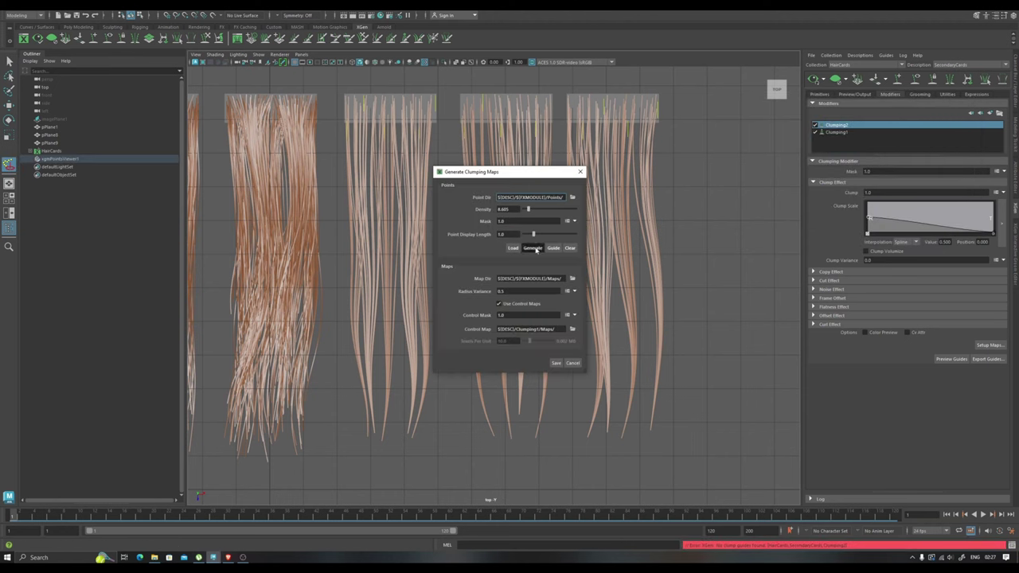
{"action": "left_click", "coordinate": [536, 248]}
{"action": "left_click", "coordinate": [556, 363]}
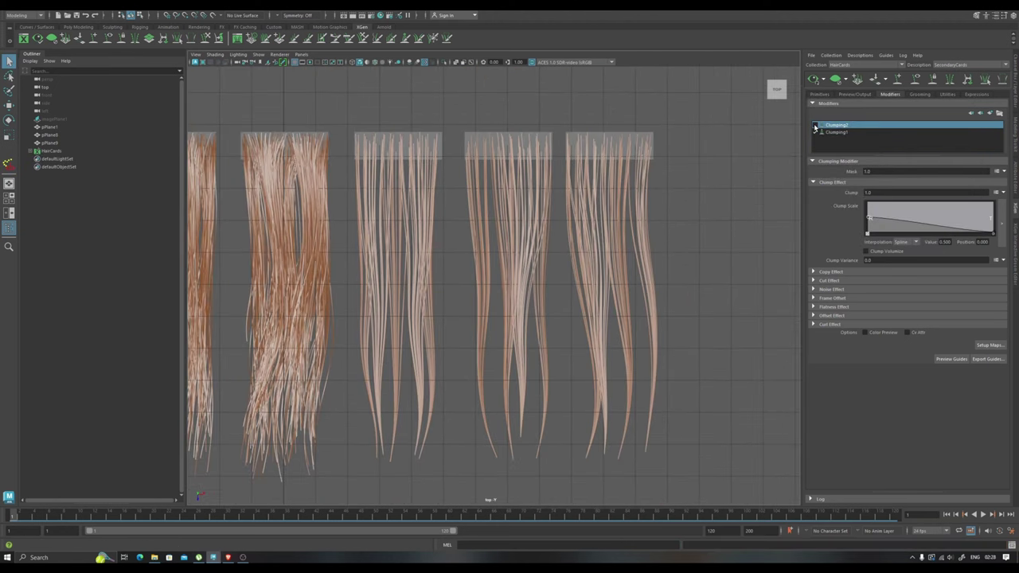
Add a Noise modifier with Frequency 2 and a stronger Magnitude
{"action": "left_click", "coordinate": [989, 114]}
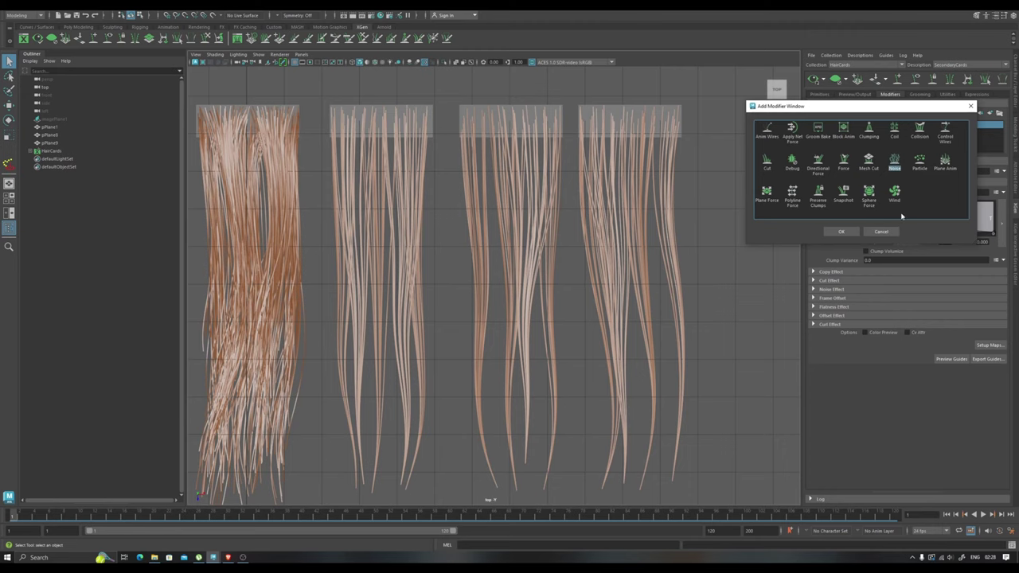
{"action": "left_click", "coordinate": [841, 231]}
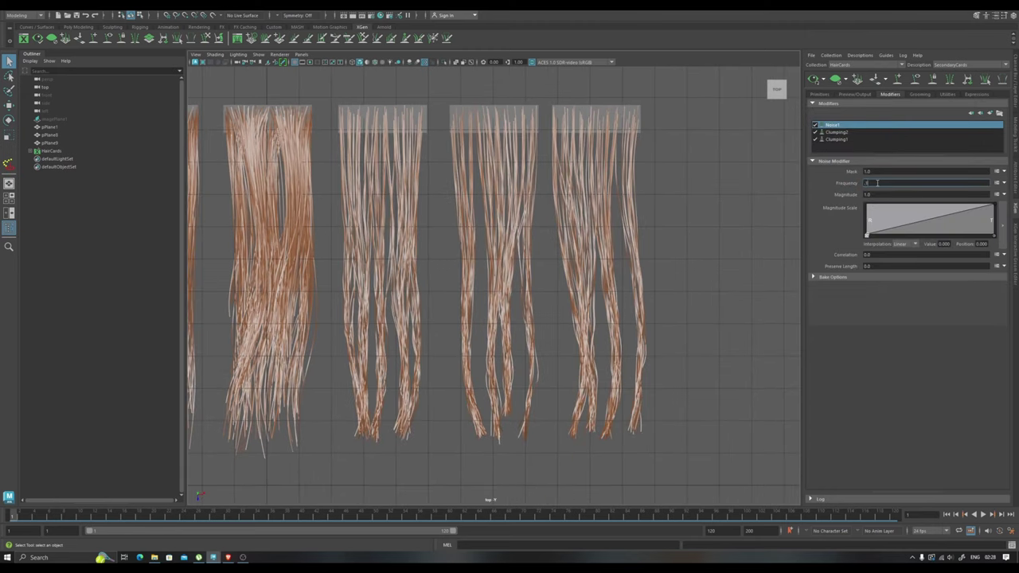
{"action": "left_click", "coordinate": [875, 194]}
{"action": "left_click", "coordinate": [876, 193]}
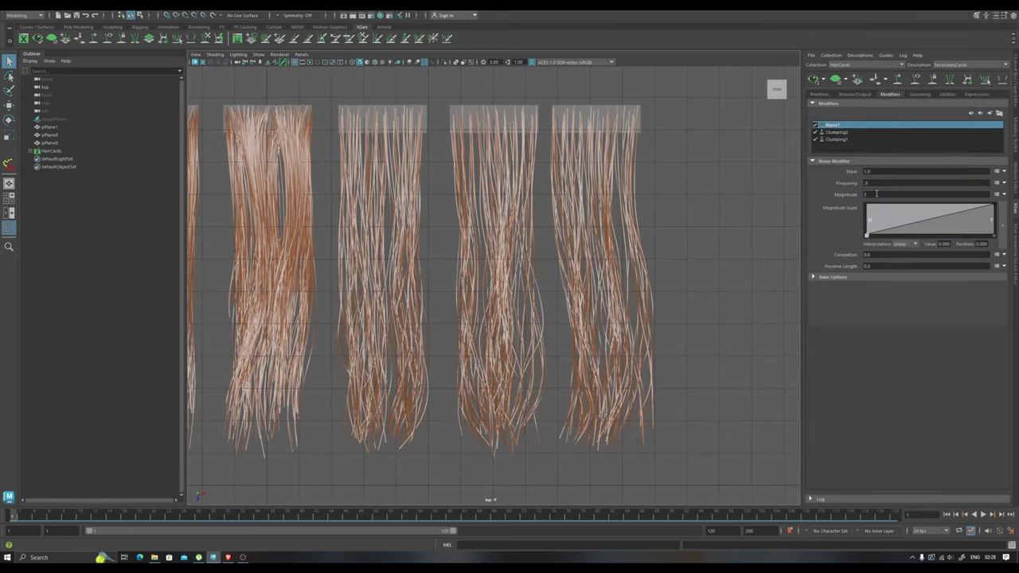
{"action": "left_click", "coordinate": [1002, 205]}
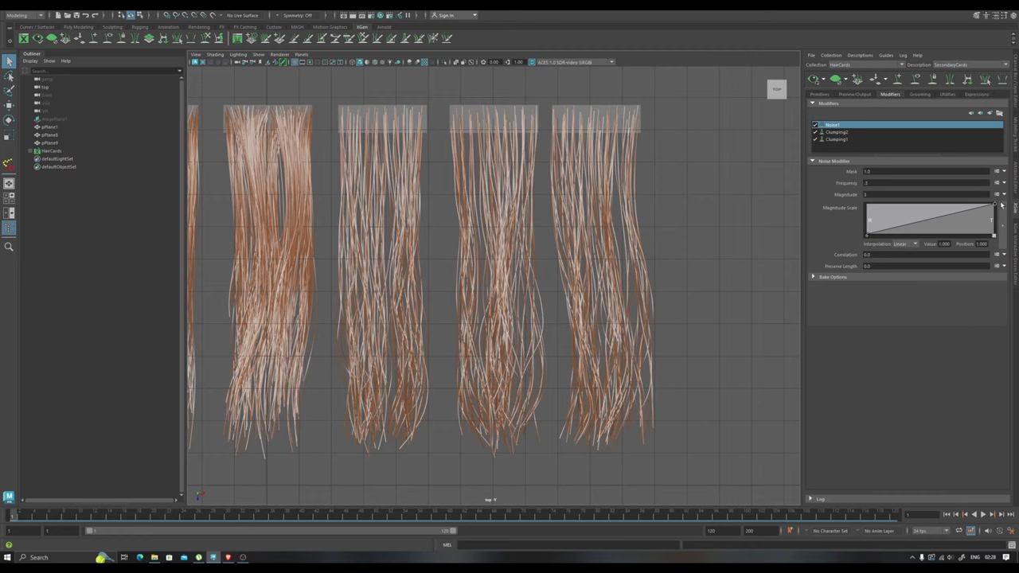
{"action": "left_click", "coordinate": [871, 183]}
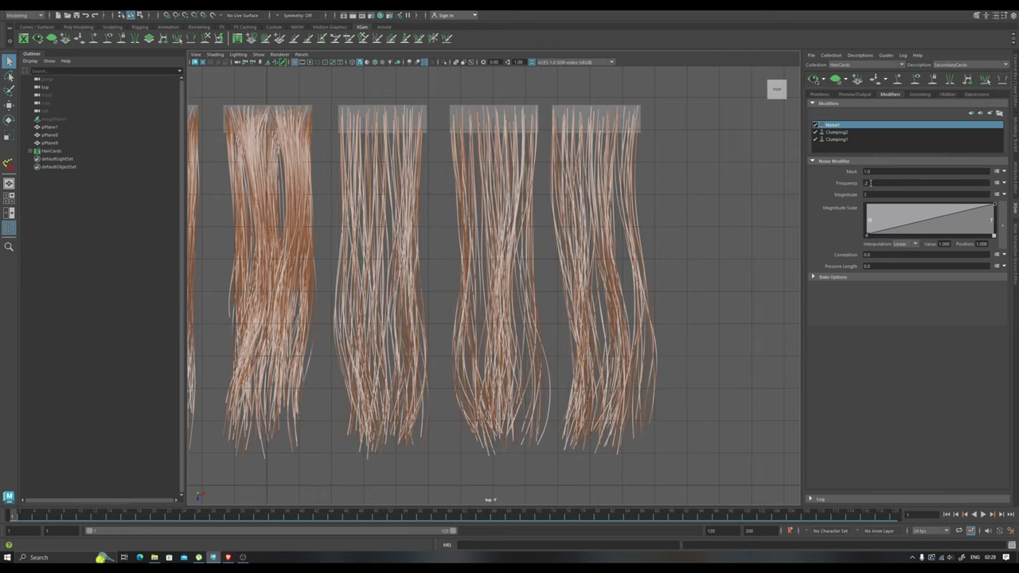
{"action": "scroll", "coordinate": [637, 216], "scroll_direction": "down", "scroll_amount": 2}
{"action": "middle_click_drag", "start_coordinate": [637, 216], "coordinate": [721, 242], "text": "alt"}
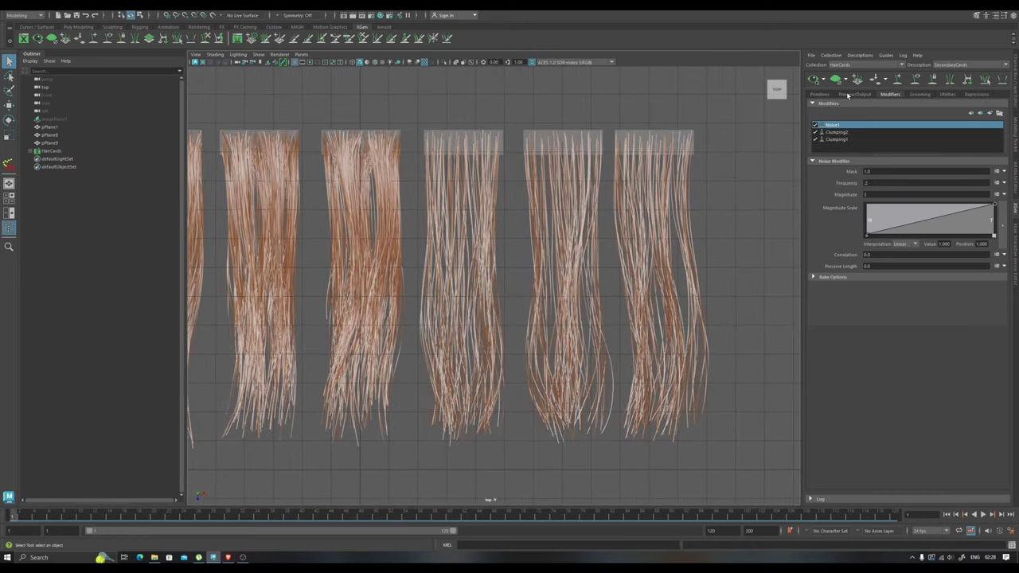
Re-enable Clumping2 and lower a Clumping1 clump scale point to about 0.4
{"action": "left_click", "coordinate": [832, 131]}
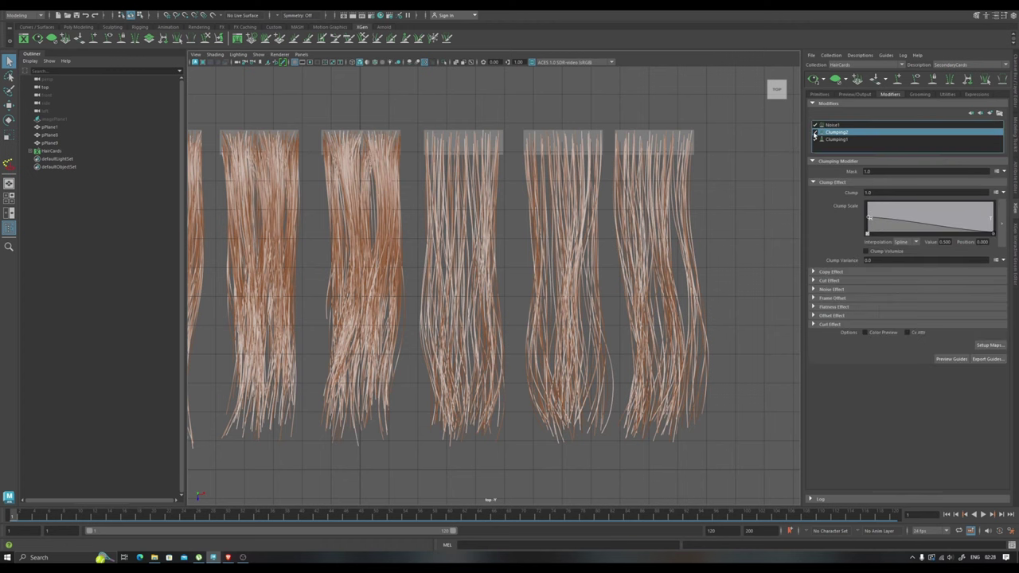
{"action": "left_click", "coordinate": [815, 131]}
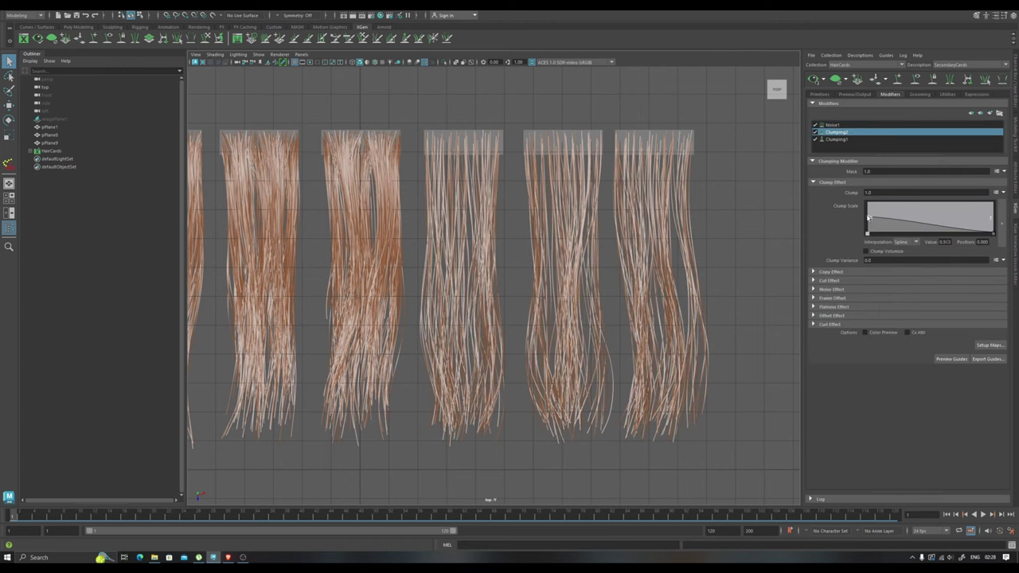
{"action": "left_click", "coordinate": [837, 139]}
{"action": "left_click_drag", "start_coordinate": [884, 220], "coordinate": [908, 221]}
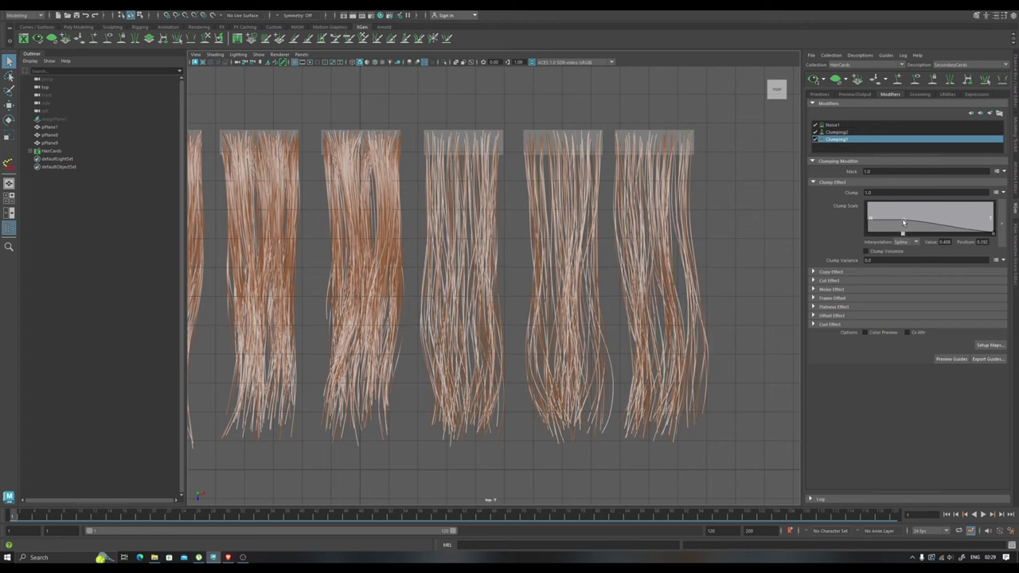
Re-enable Noise1, make its magnitude ramp spline, and lower the right end to about 0.35
{"action": "left_click", "coordinate": [815, 125]}
{"action": "left_click", "coordinate": [833, 125]}
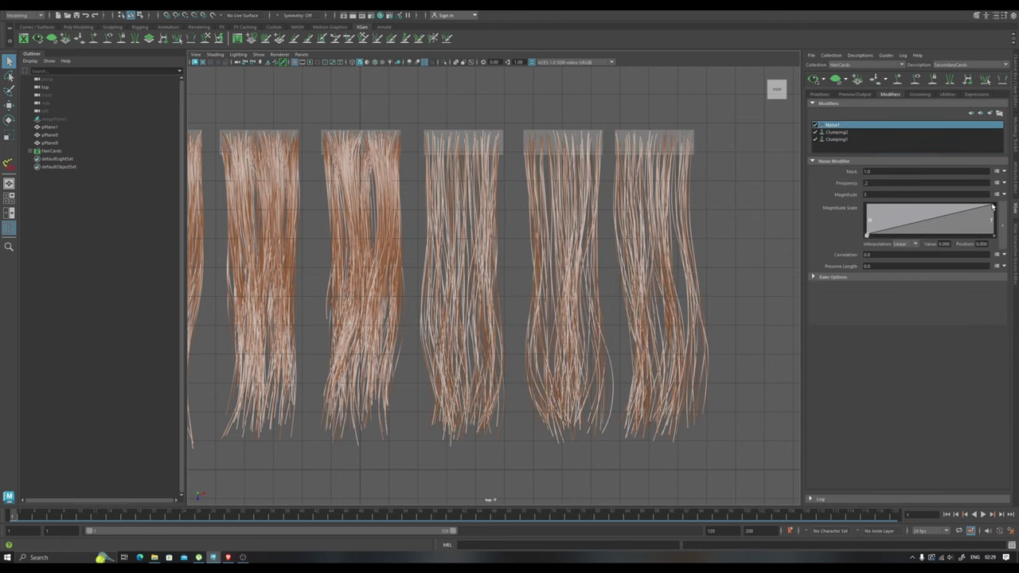
{"action": "left_click", "coordinate": [915, 244]}
{"action": "left_click", "coordinate": [900, 263]}
{"action": "scroll", "coordinate": [688, 244], "scroll_direction": "down", "scroll_amount": 3}
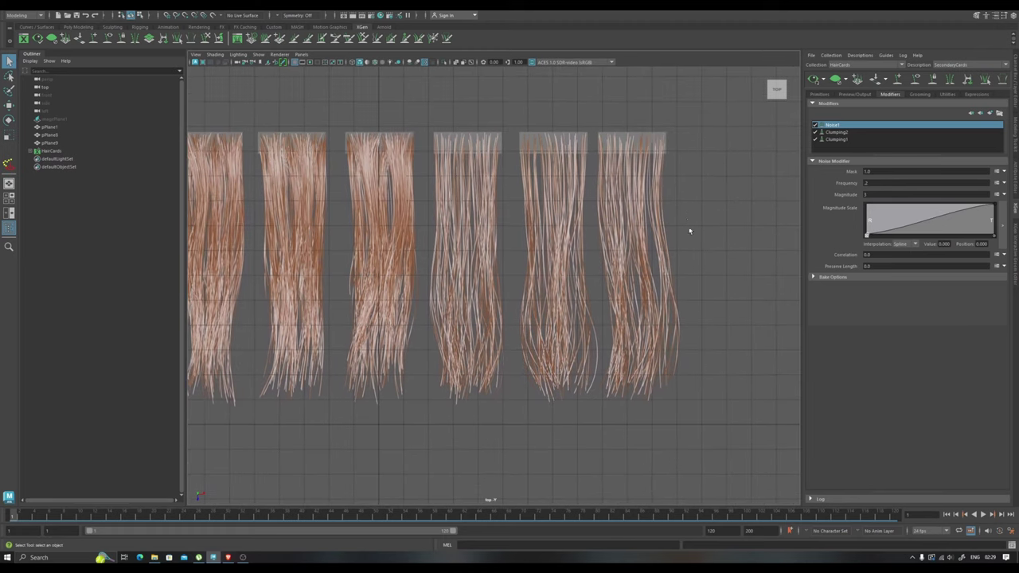
{"action": "scroll", "coordinate": [690, 231], "scroll_direction": "up", "scroll_amount": 3}
{"action": "left_click_drag", "start_coordinate": [868, 234], "coordinate": [870, 234]}
{"action": "key", "text": "ctrl+z"}
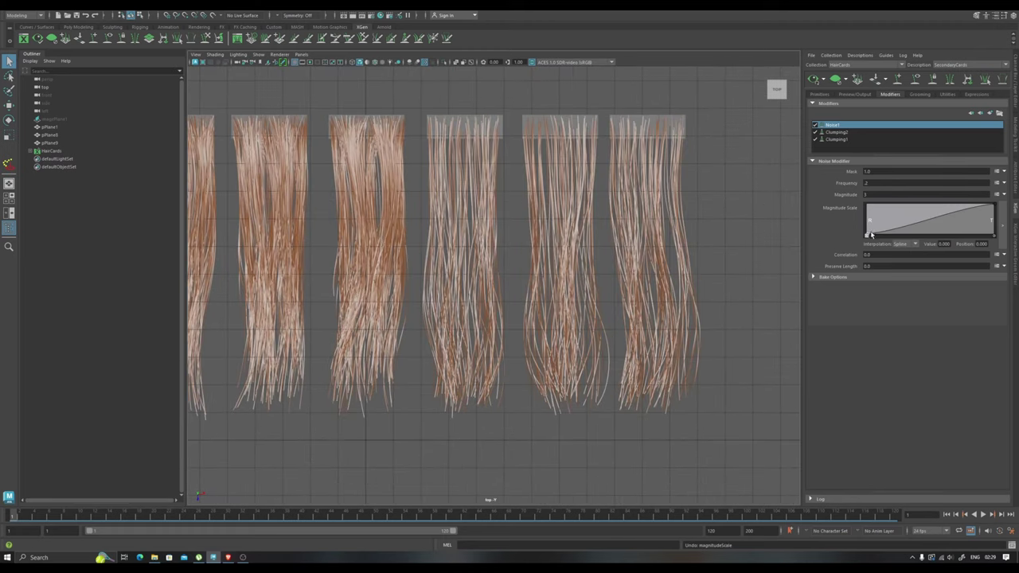
{"action": "left_click_drag", "start_coordinate": [994, 207], "coordinate": [995, 226]}
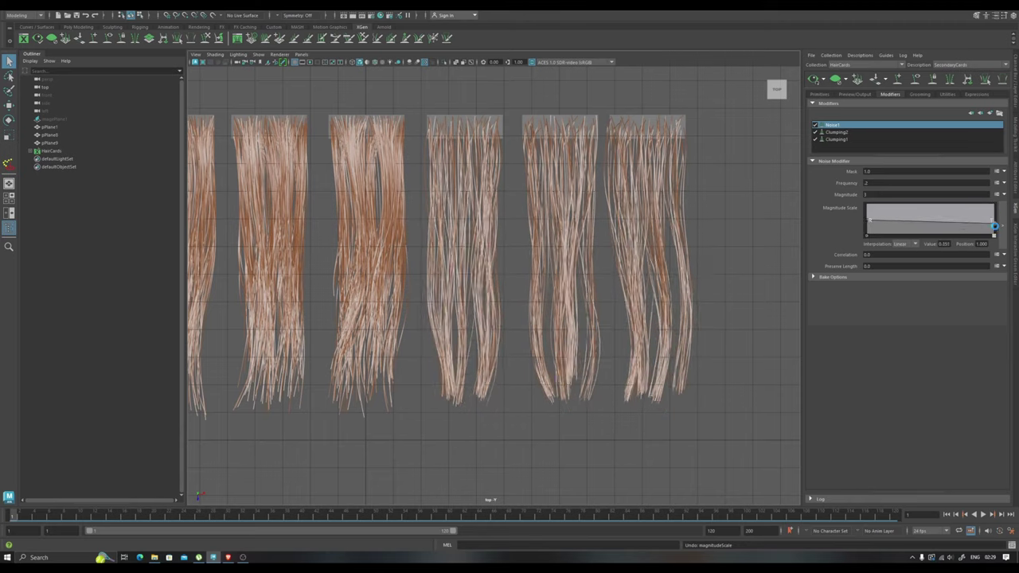
Raise Clumping1's clump scale end to about 0.59 and view the cards shaded
{"action": "left_click", "coordinate": [836, 139]}
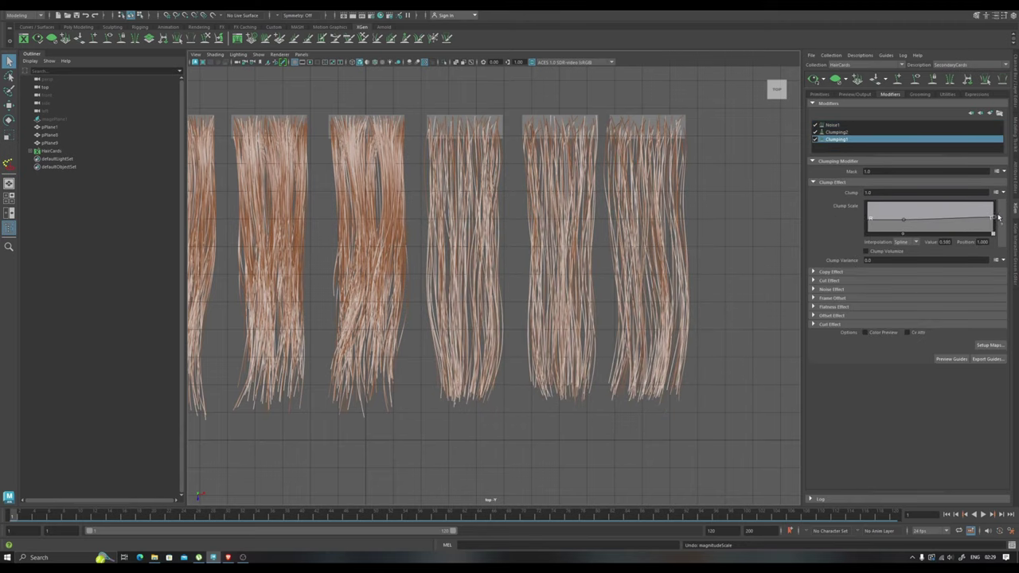
{"action": "left_click_drag", "start_coordinate": [999, 217], "coordinate": [998, 214]}
{"action": "scroll", "coordinate": [678, 198], "scroll_direction": "up", "scroll_amount": 2}
{"action": "scroll", "coordinate": [678, 198], "scroll_direction": "down", "scroll_amount": 3}
{"action": "mouse_move", "coordinate": [678, 197]}
{"action": "middle_mouse_down", "text": "alt"}
{"action": "mouse_move", "coordinate": [655, 177]}
{"action": "mouse_move", "coordinate": [684, 175]}
{"action": "middle_mouse_up", "text": "alt"}
{"action": "key", "text": "5"}
Add a Cut modifier to the secondary hair cards
{"action": "scroll", "coordinate": [705, 186], "scroll_direction": "up", "scroll_amount": 3}
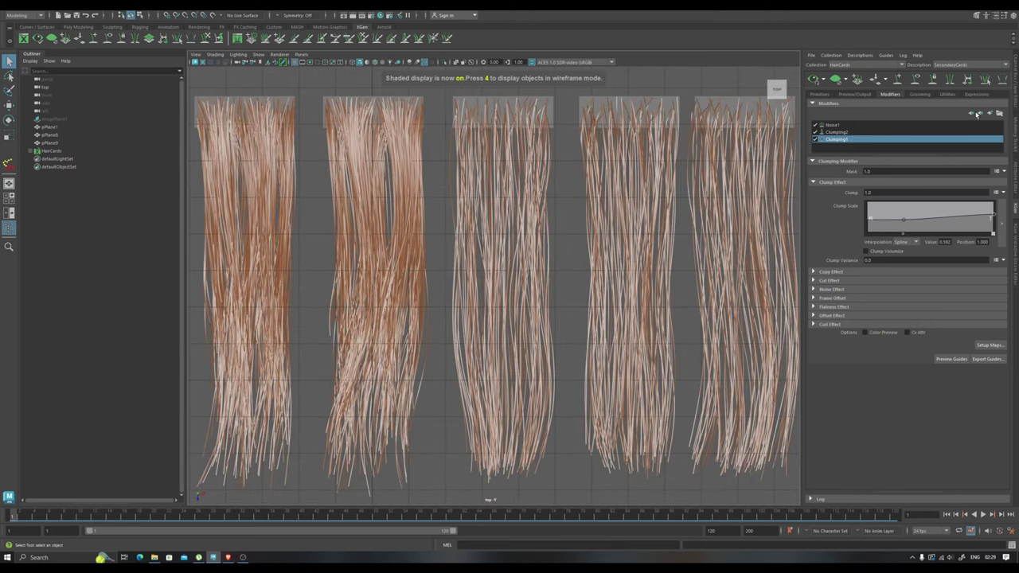
{"action": "left_click", "coordinate": [978, 114]}
{"action": "left_click", "coordinate": [769, 164]}
{"action": "left_click", "coordinate": [840, 232]}
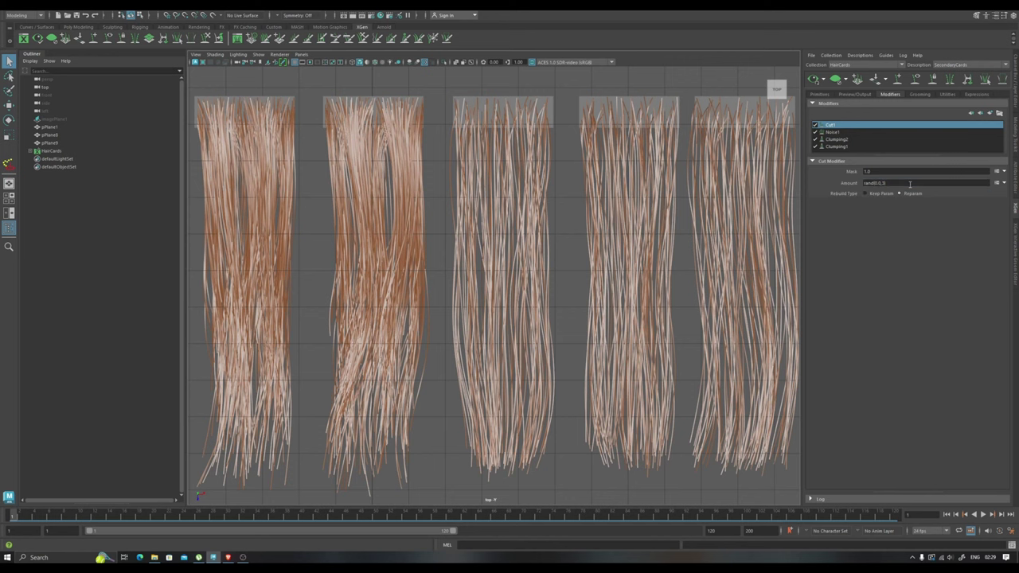
Lengthen the SecondaryCards hair slightly to about 1.055
{"action": "left_click", "coordinate": [819, 94]}
{"action": "left_click_drag", "start_coordinate": [909, 243], "coordinate": [909, 243]}
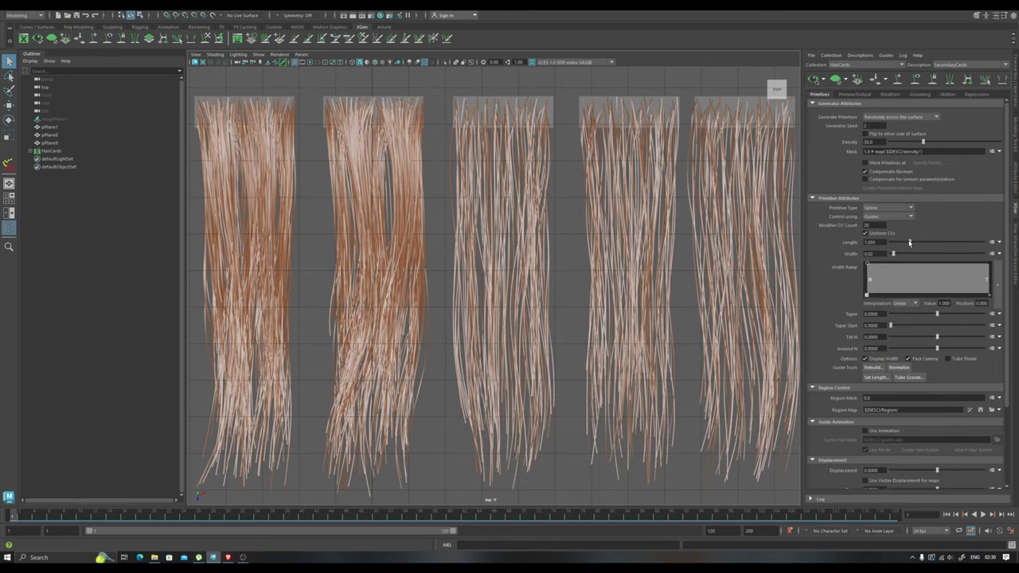
{"action": "scroll", "coordinate": [564, 274], "scroll_direction": "down", "scroll_amount": 5}
{"action": "scroll", "coordinate": [620, 269], "scroll_direction": "up", "scroll_amount": 1}
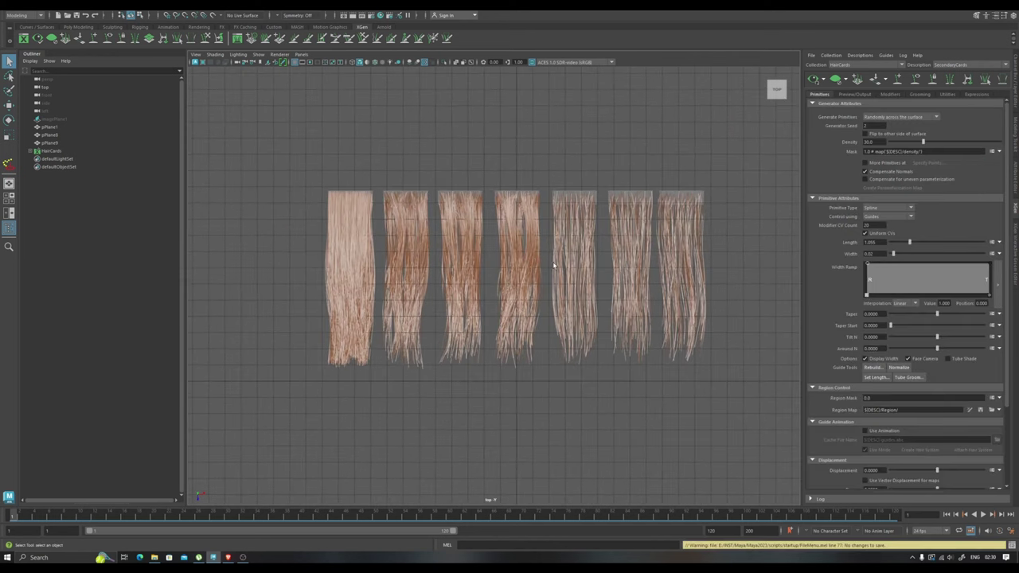
{"action": "scroll", "coordinate": [519, 253], "scroll_direction": "up", "scroll_amount": 2}
{"action": "scroll", "coordinate": [520, 253], "scroll_direction": "up", "scroll_amount": 2}
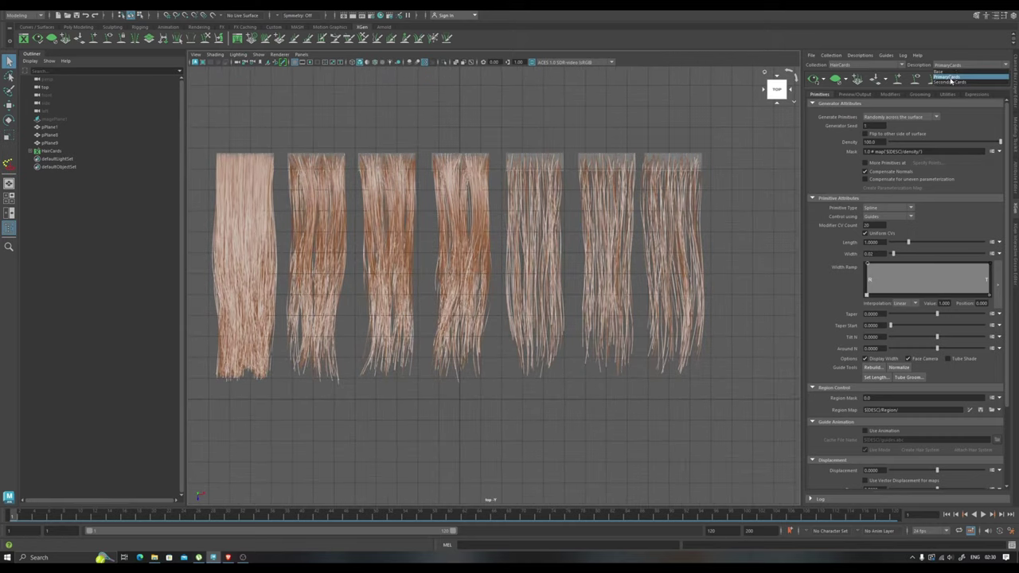
Change the SecondaryCards density from 50 to 40, settling on 30
{"action": "type", "text": "50"}
{"action": "key", "text": "Return"}
{"action": "type", "text": "40"}
{"action": "key", "text": "Return"}
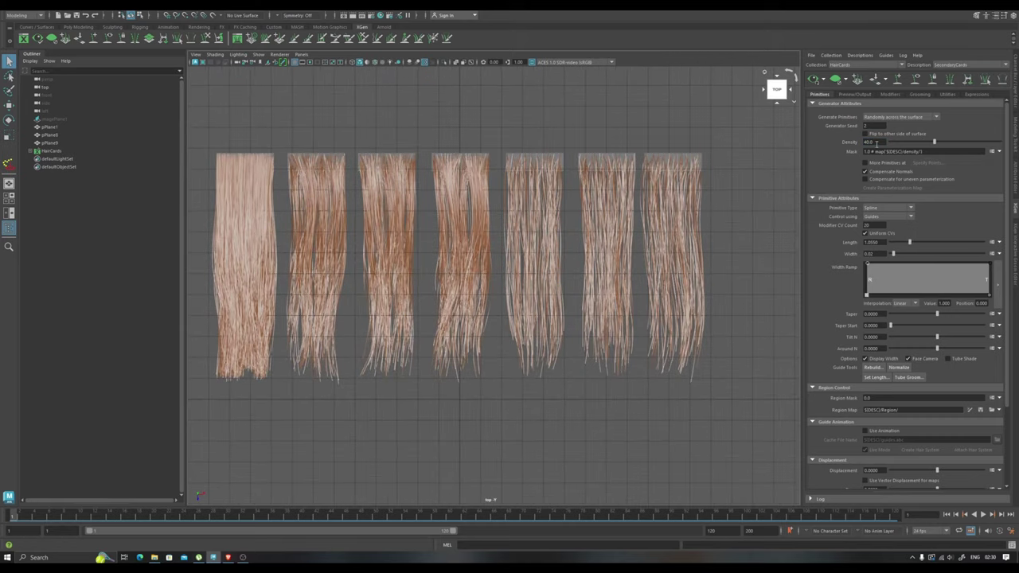
{"action": "type", "text": "30"}
{"action": "key", "text": "Return"}
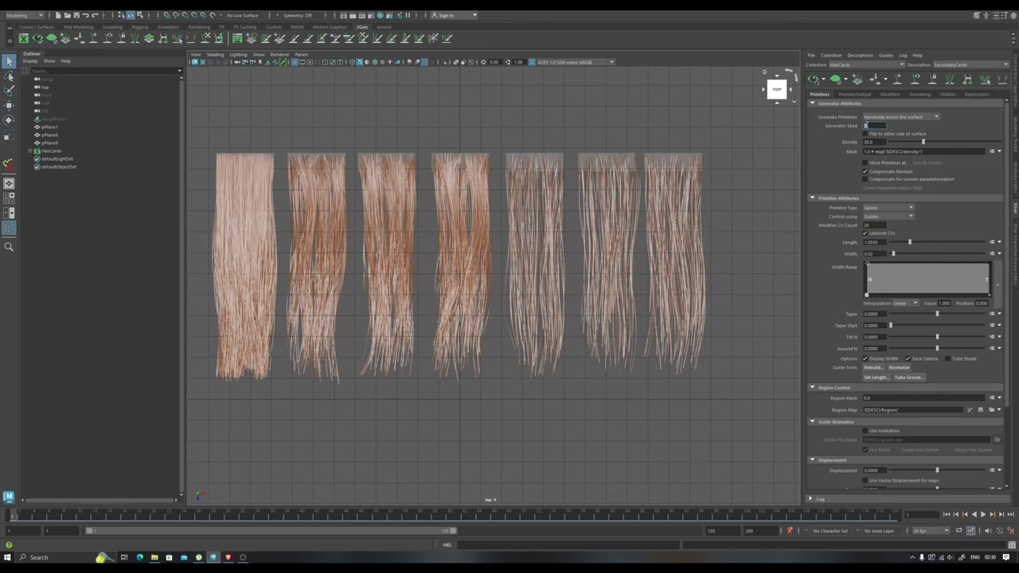
Set the Generator Seed to 2, then 3, for a new strand layout
{"action": "type", "text": "2"}
{"action": "key", "text": "Return"}
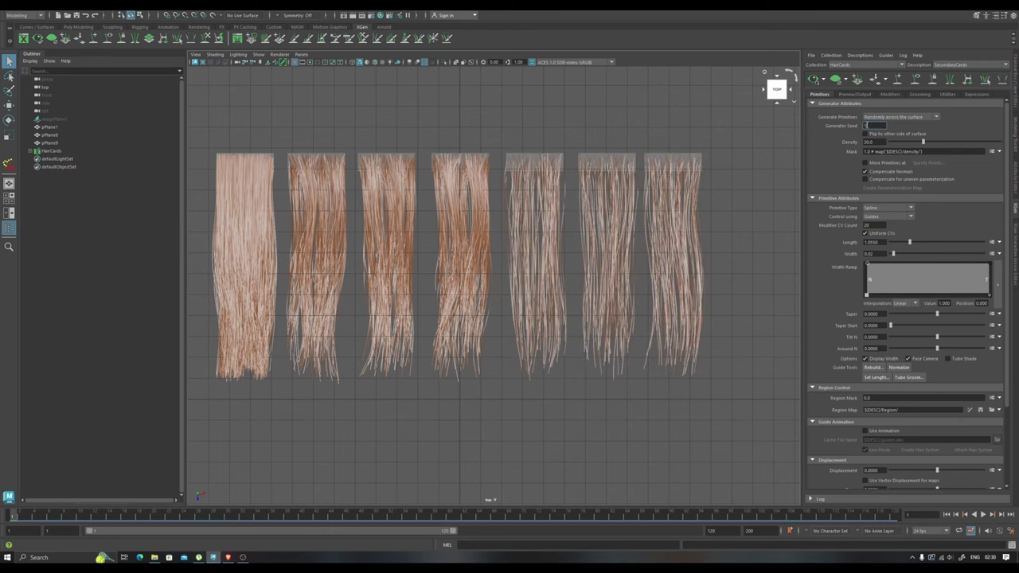
{"action": "type", "text": "3"}
{"action": "key", "text": "Return"}
{"action": "scroll", "coordinate": [724, 207], "scroll_direction": "down", "scroll_amount": 2}
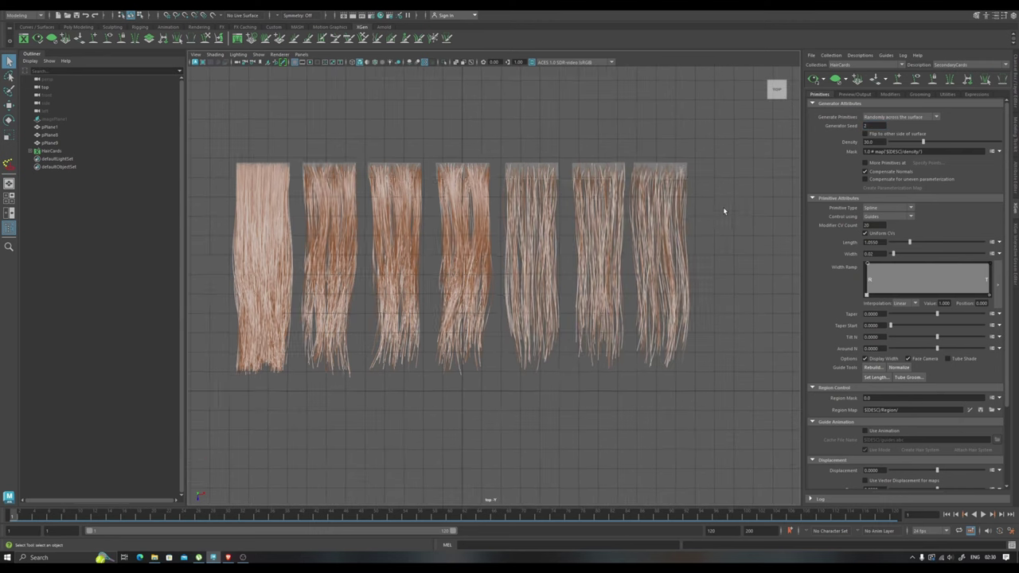
Select imagePlane1, frame it, and show the reference image in textured shaded display
{"action": "key", "text": "7"}
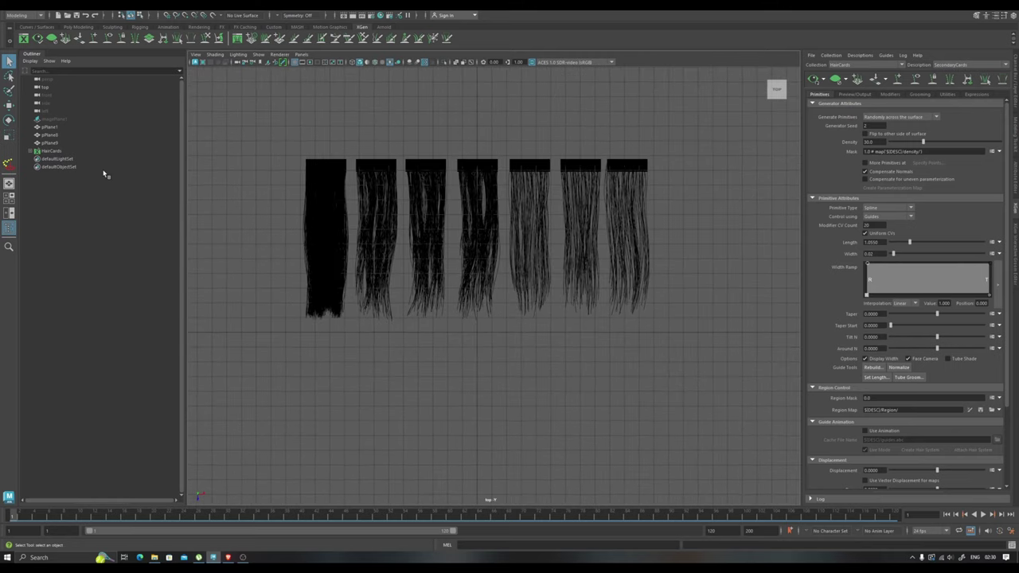
{"action": "left_click", "coordinate": [54, 118]}
{"action": "key", "text": "shift+h"}
{"action": "scroll", "coordinate": [565, 328], "scroll_direction": "down", "scroll_amount": 3}
{"action": "key", "text": "5"}
{"action": "scroll", "coordinate": [564, 328], "scroll_direction": "up", "scroll_amount": 3}
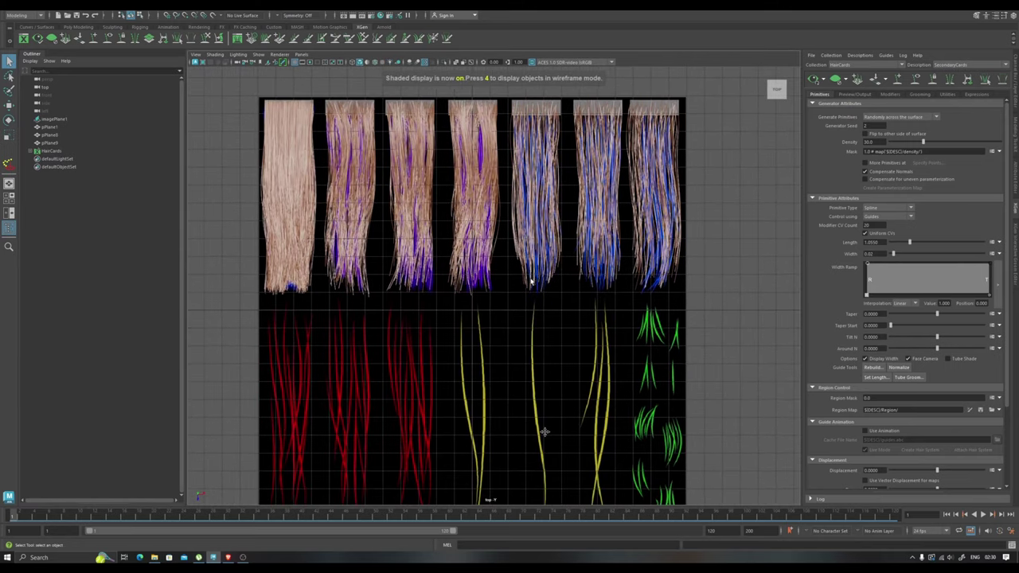
Duplicate the card planes and move the copy (pPlane10) down below the top row
{"action": "key", "text": "a"}
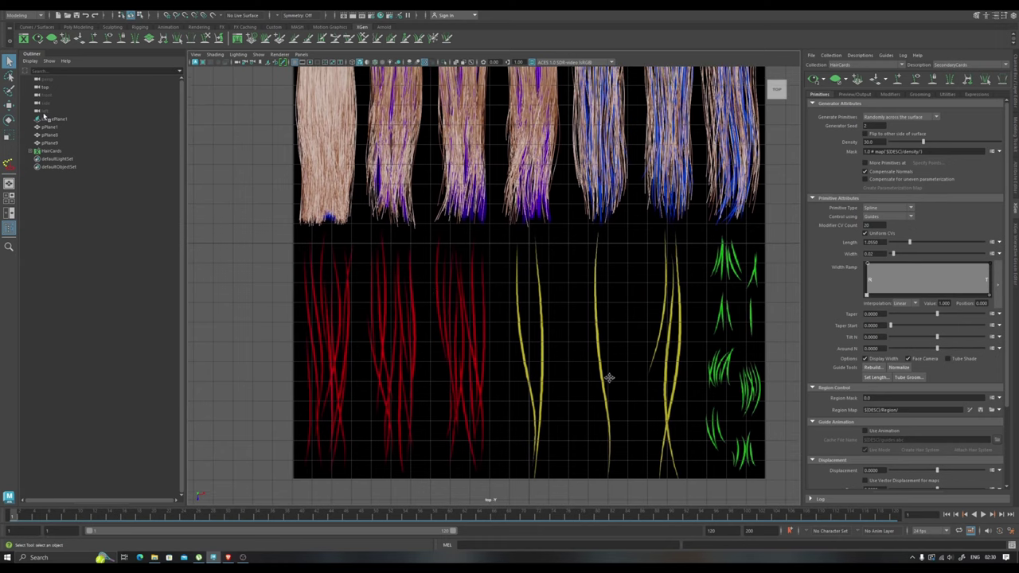
{"action": "key", "text": "ctrl+d"}
{"action": "key", "text": "w"}
{"action": "left_click_drag", "start_coordinate": [511, 118], "coordinate": [471, 267]}
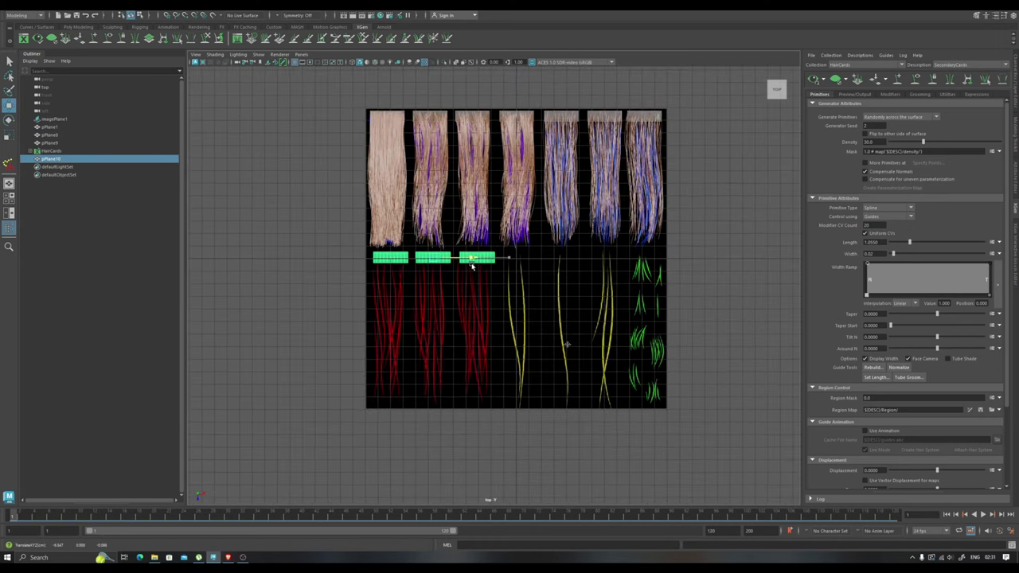
{"action": "scroll", "coordinate": [537, 309], "scroll_direction": "up", "scroll_amount": 5}
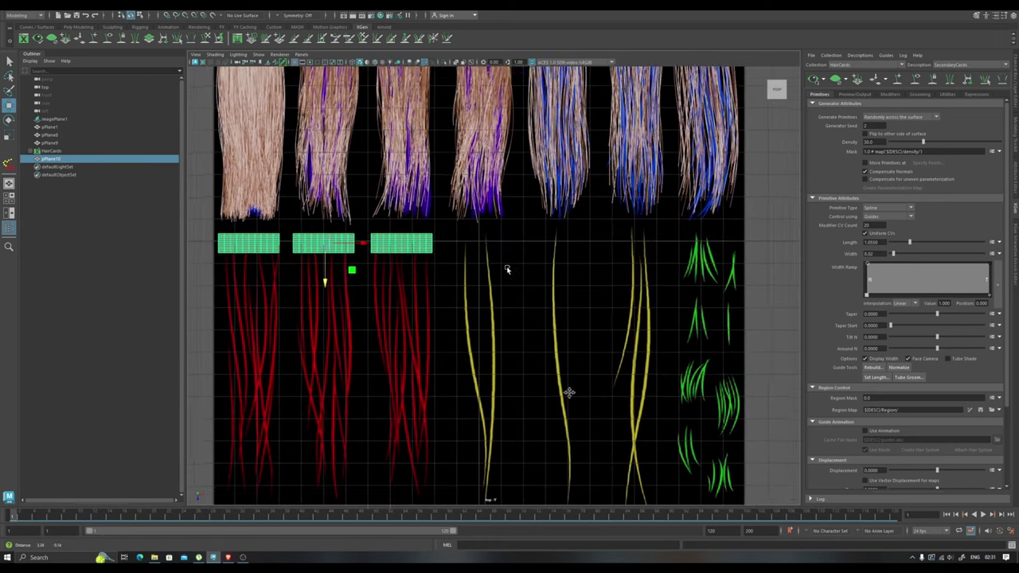
{"action": "scroll", "coordinate": [536, 309], "scroll_direction": "down", "scroll_amount": 5}
{"action": "left_click", "coordinate": [686, 192]}
Create a TertCards description on the new card planes, controlled by placed and shaped guides
{"action": "left_click", "coordinate": [860, 55]}
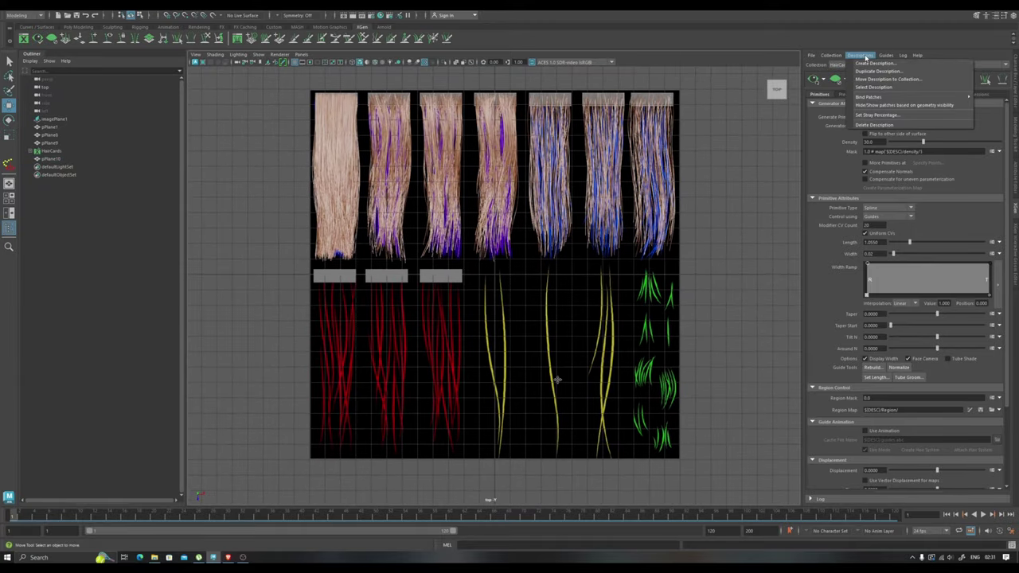
{"action": "left_click", "coordinate": [876, 65]}
{"action": "left_click", "coordinate": [447, 277]}
{"action": "left_click", "coordinate": [860, 55]}
{"action": "left_click", "coordinate": [876, 66]}
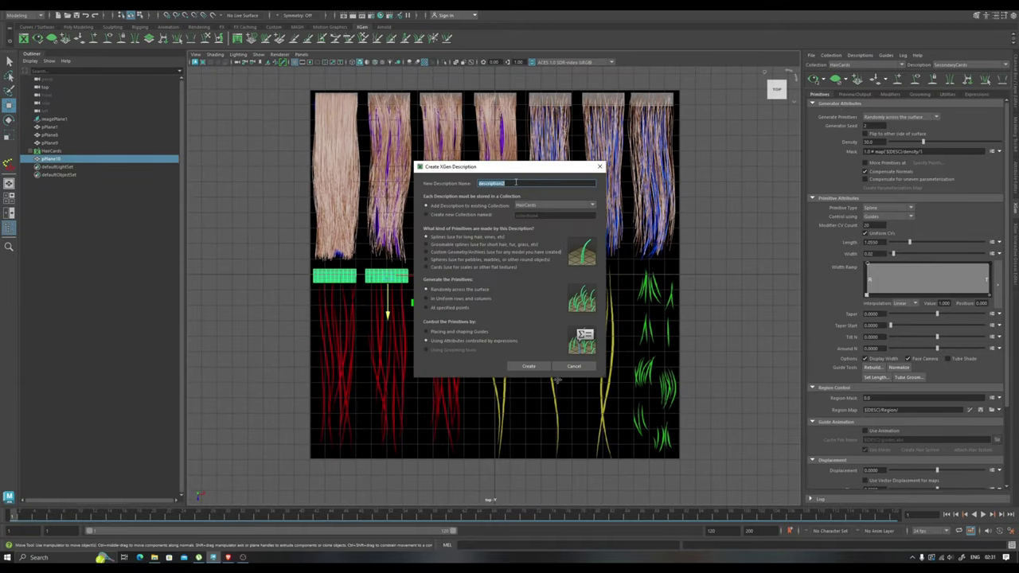
{"action": "left_click", "coordinate": [459, 331]}
{"action": "left_click", "coordinate": [529, 366]}
Place guides along the top of the cards and stretch the card plane lengthwise
{"action": "scroll", "coordinate": [364, 314], "scroll_direction": "up", "scroll_amount": 4}
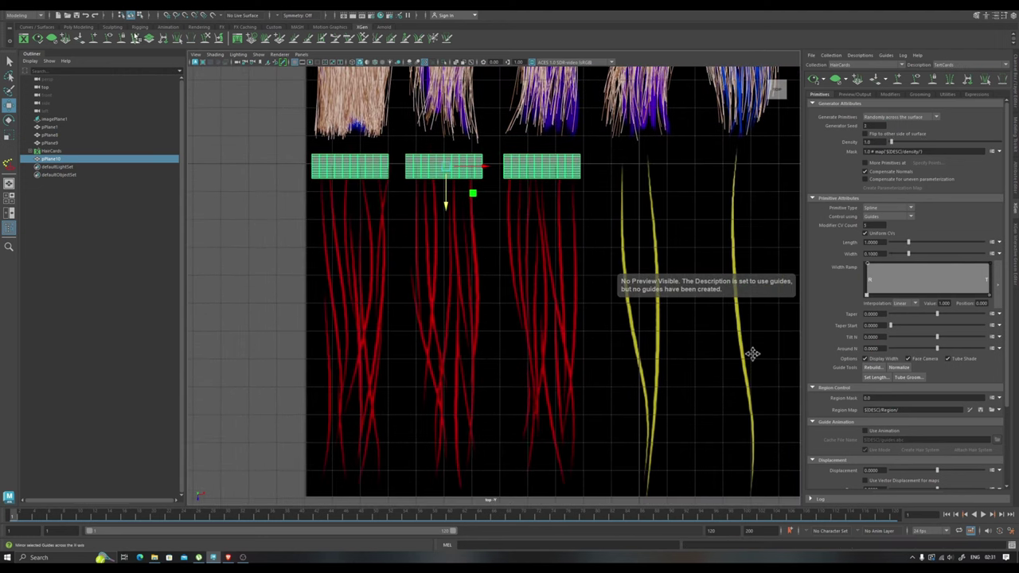
{"action": "scroll", "coordinate": [753, 353], "scroll_direction": "up", "scroll_amount": 2}
{"action": "left_click", "coordinate": [344, 144]}
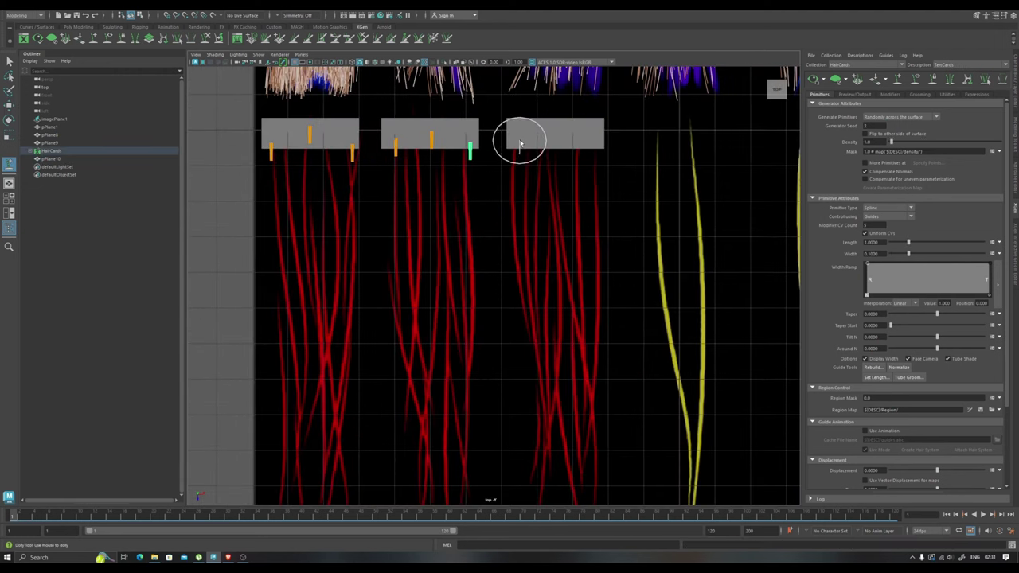
{"action": "scroll", "coordinate": [334, 206], "scroll_direction": "down", "scroll_amount": 3}
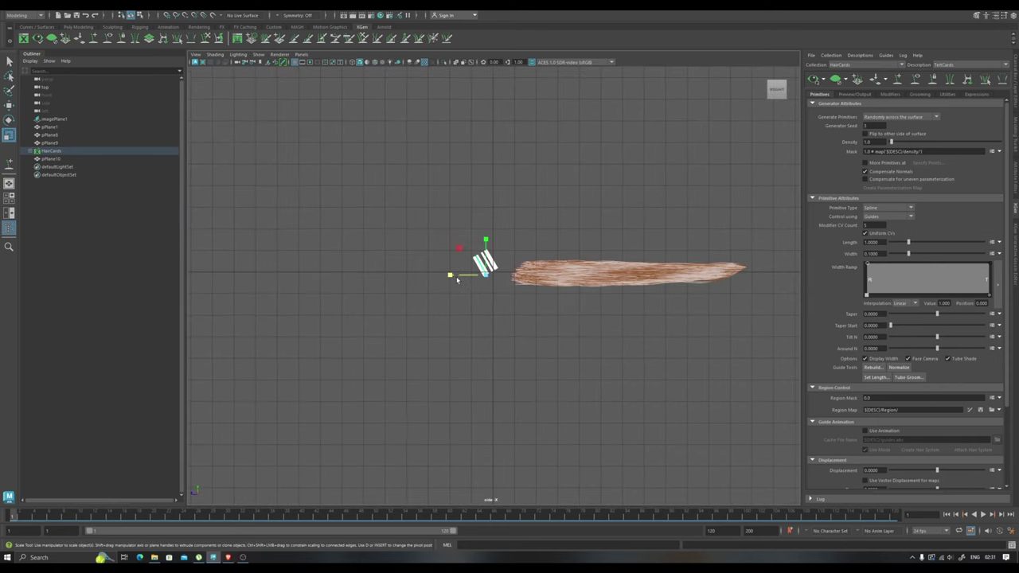
{"action": "key", "text": "r"}
{"action": "middle_click_drag", "start_coordinate": [427, 281], "coordinate": [358, 281]}
{"action": "key", "text": "space"}
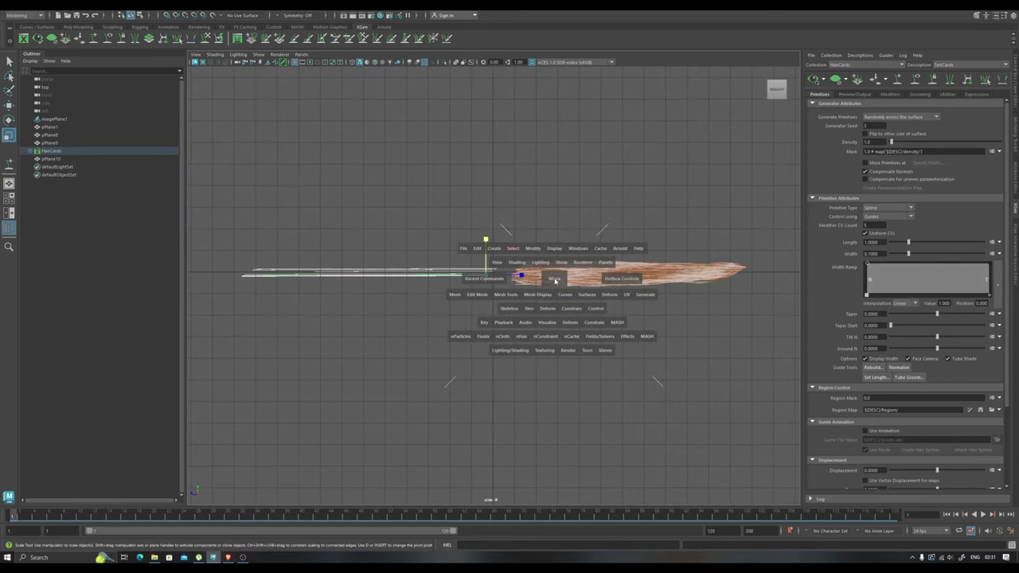
{"action": "left_click_drag", "start_coordinate": [519, 276], "coordinate": [509, 172]}
Rebuild the TertCards guides with the default settings
{"action": "left_click", "coordinate": [876, 377]}
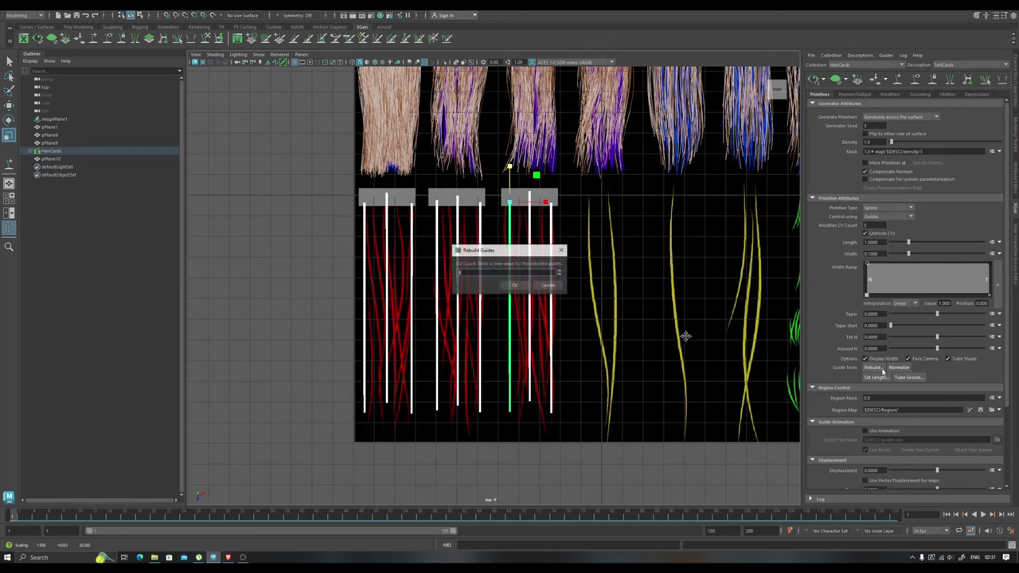
{"action": "left_click", "coordinate": [515, 286]}
{"action": "scroll", "coordinate": [462, 306], "scroll_direction": "up", "scroll_amount": 2}
{"action": "scroll", "coordinate": [461, 307], "scroll_direction": "up", "scroll_amount": 1}
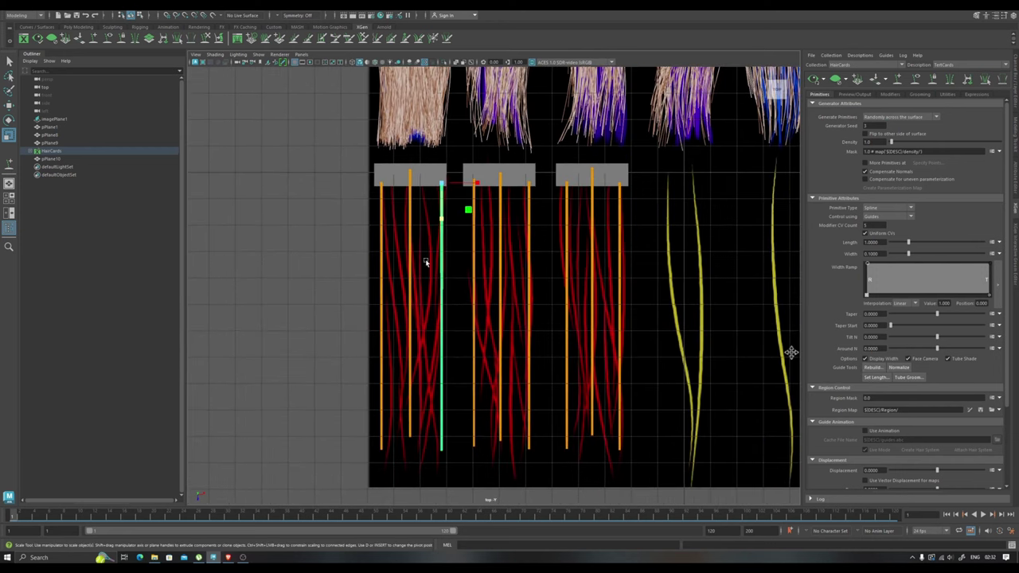
Sculpt the first card's right and middle guides into curves
{"action": "middle_click_drag", "start_coordinate": [789, 353], "coordinate": [787, 302], "text": "alt"}
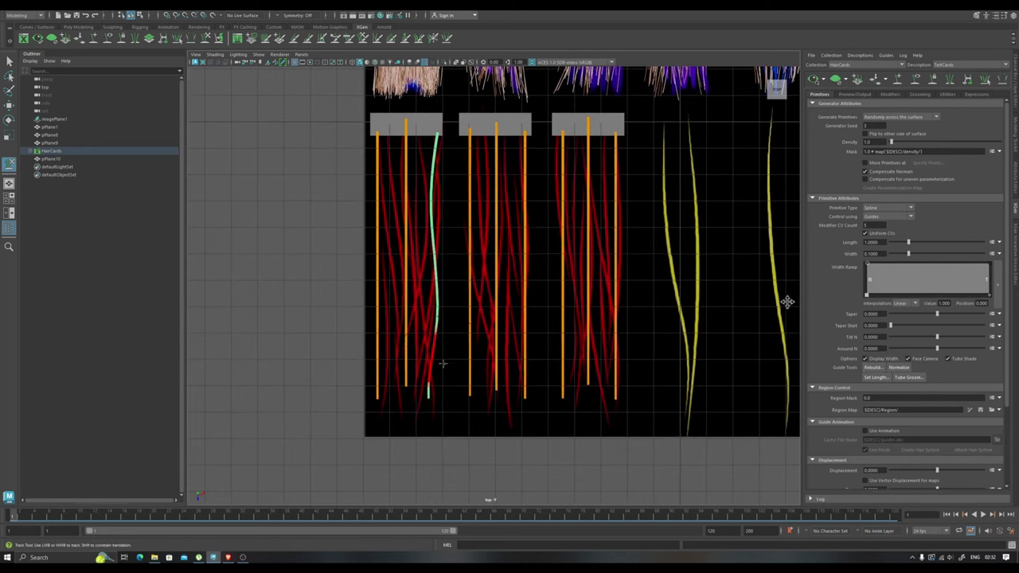
{"action": "left_click", "coordinate": [404, 213]}
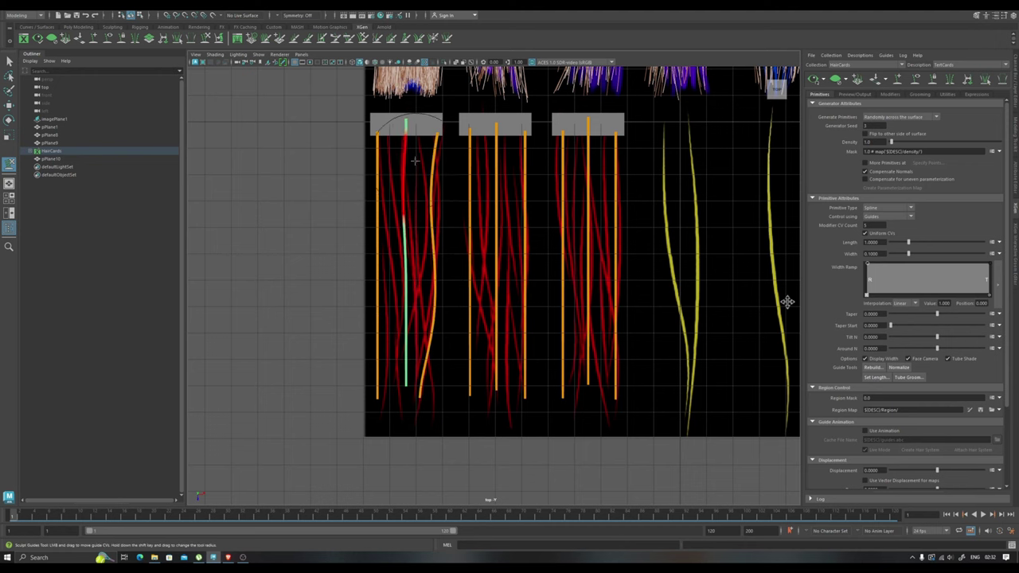
{"action": "left_click_drag", "start_coordinate": [404, 263], "coordinate": [406, 398]}
{"action": "left_click", "coordinate": [385, 263]}
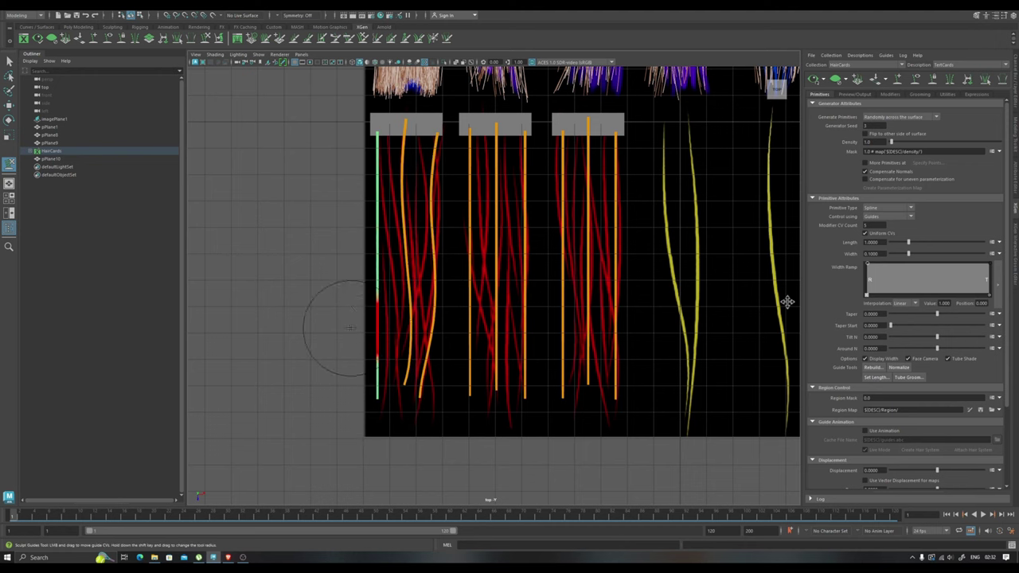
{"action": "right_click_drag", "start_coordinate": [384, 263], "coordinate": [392, 310], "text": "alt"}
{"action": "right_click_drag", "start_coordinate": [407, 400], "coordinate": [496, 277], "text": "alt"}
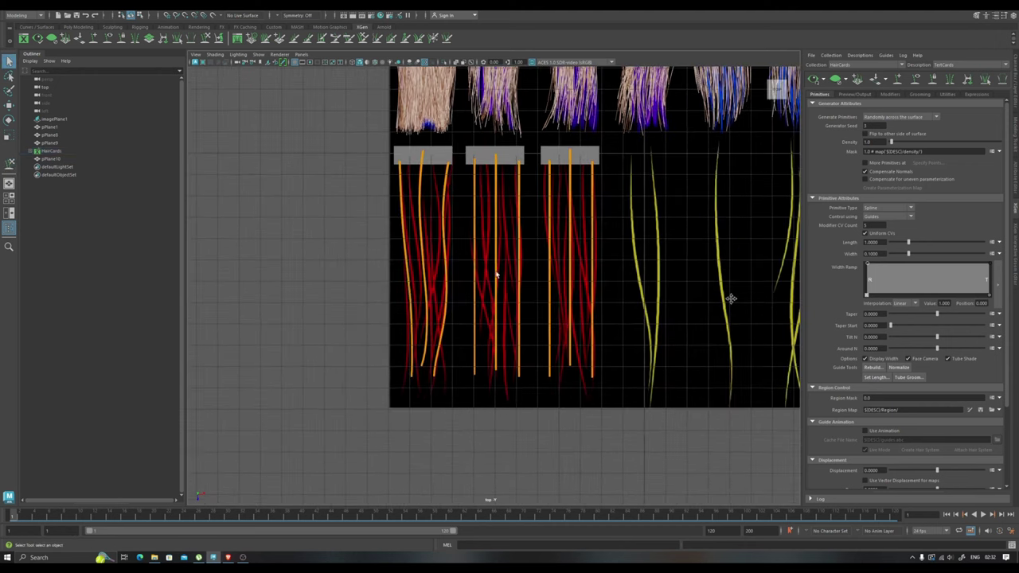
Bend a second-card guide, undo it, and select the third card's guides
{"action": "left_click", "coordinate": [475, 264]}
{"action": "key", "text": "q"}
{"action": "left_click", "coordinate": [499, 267]}
{"action": "key", "text": "y"}
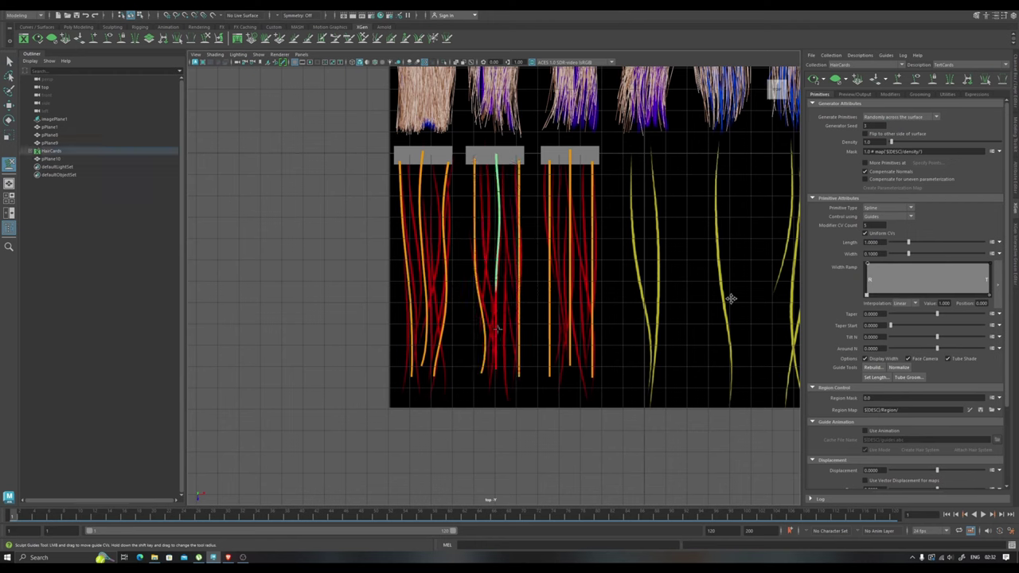
{"action": "left_click", "coordinate": [532, 268]}
{"action": "left_click_drag", "start_coordinate": [534, 269], "coordinate": [513, 311]}
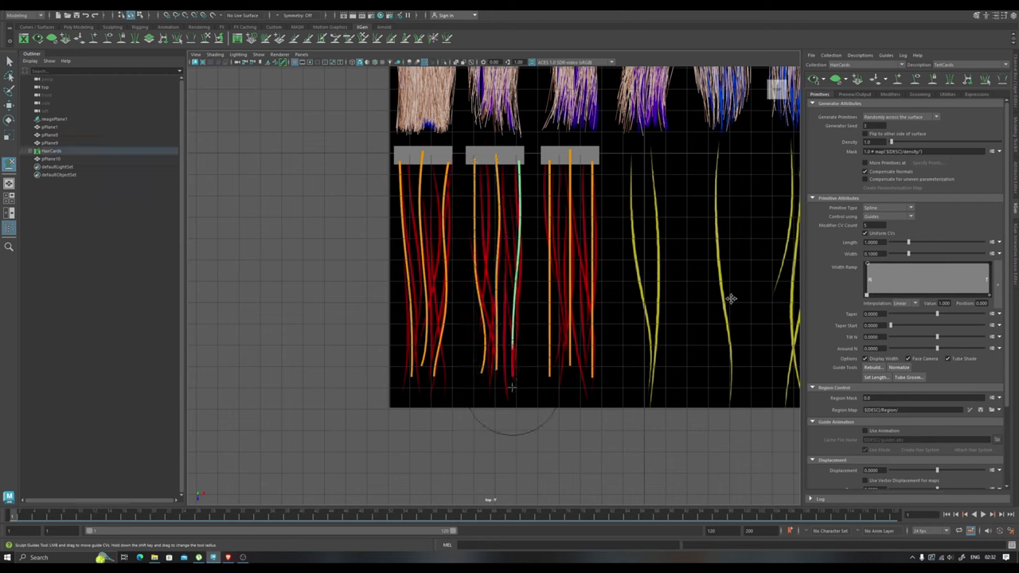
{"action": "key", "text": "ctrl+z"}
{"action": "left_click", "coordinate": [548, 309]}
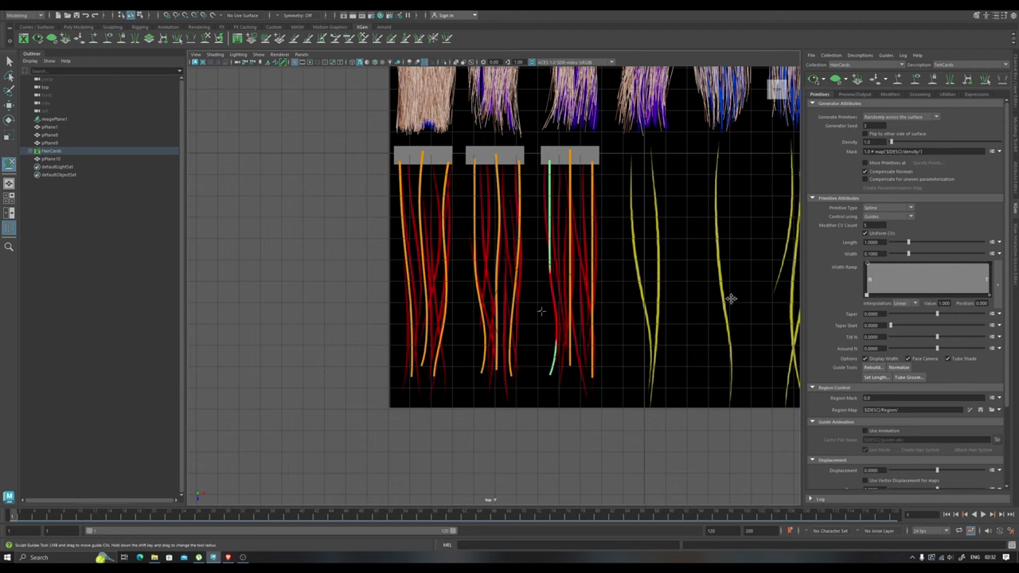
{"action": "left_click", "coordinate": [572, 236]}
{"action": "left_click", "coordinate": [602, 237]}
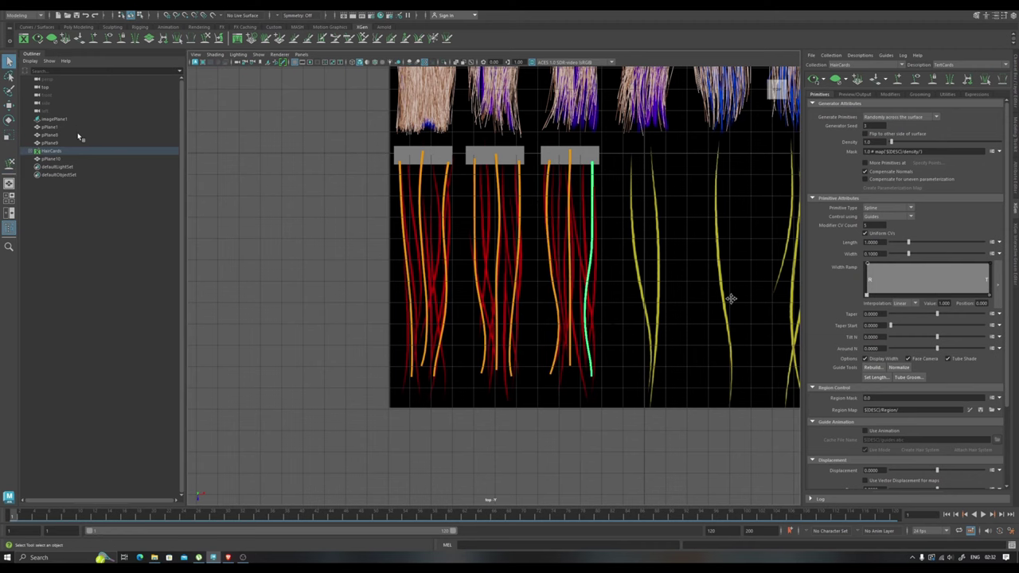